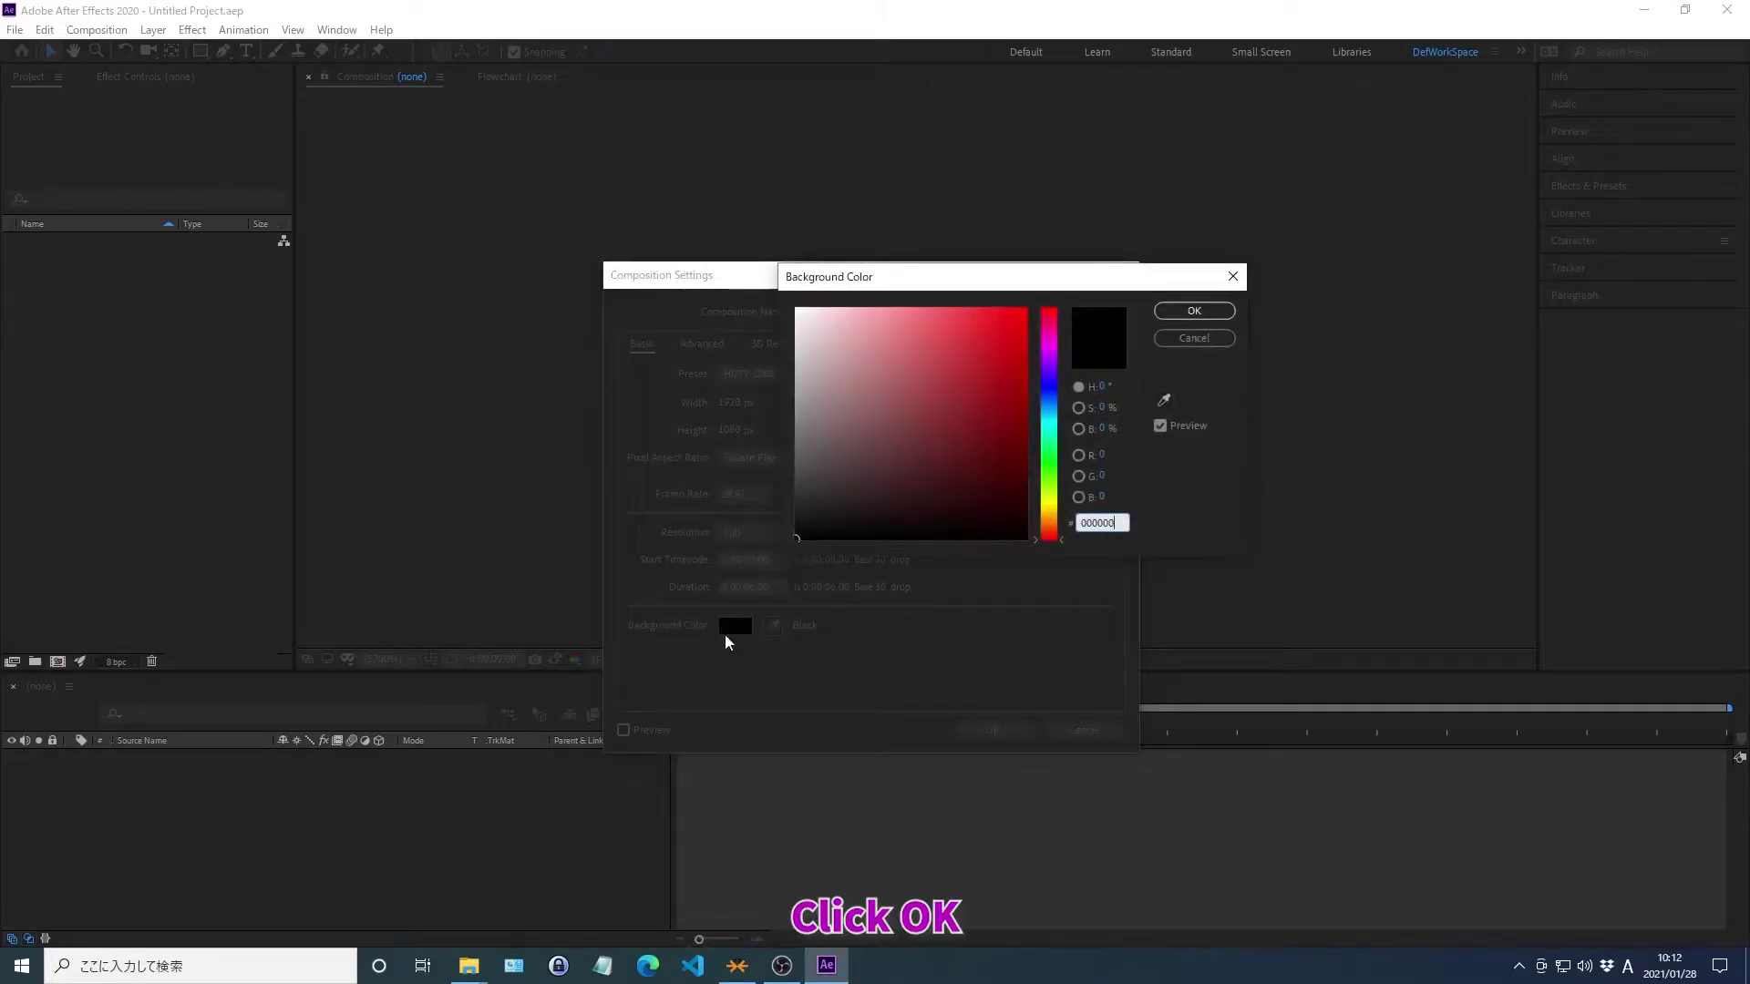
# Accept the 000000 background colour and create the six-second Main composition with the HDTV 1080 29.97 preset
pyautogui.click(1194, 311)
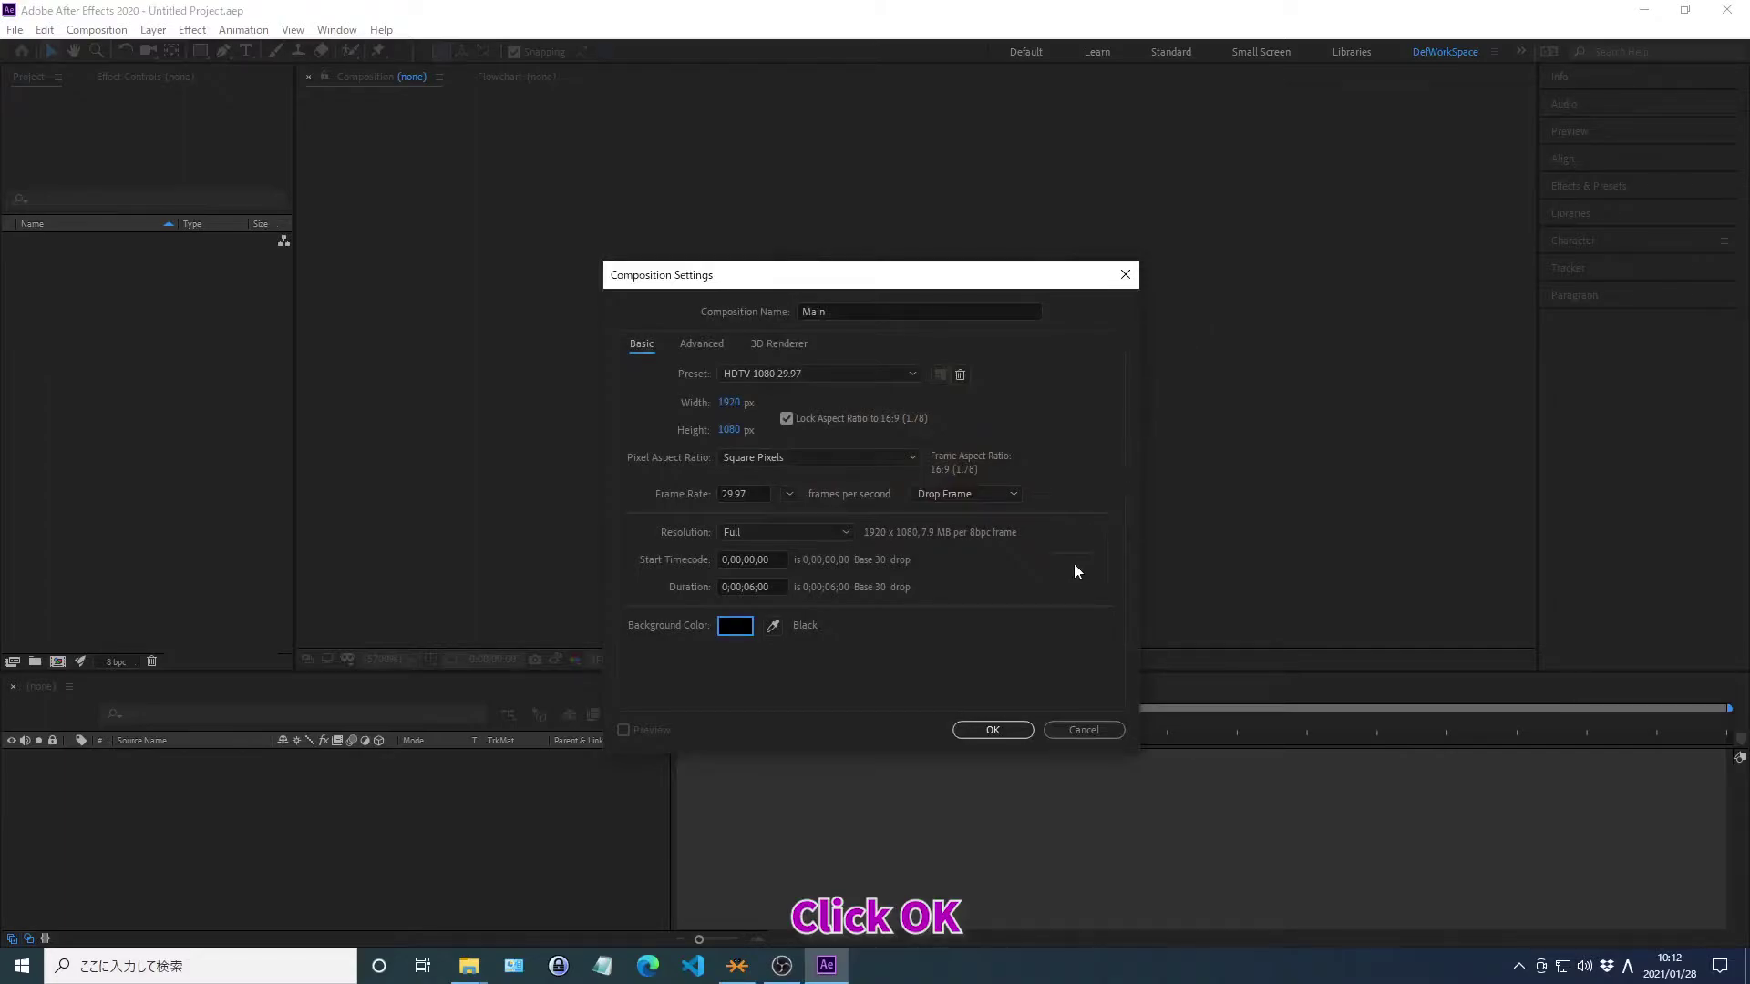
pyautogui.click(991, 729)
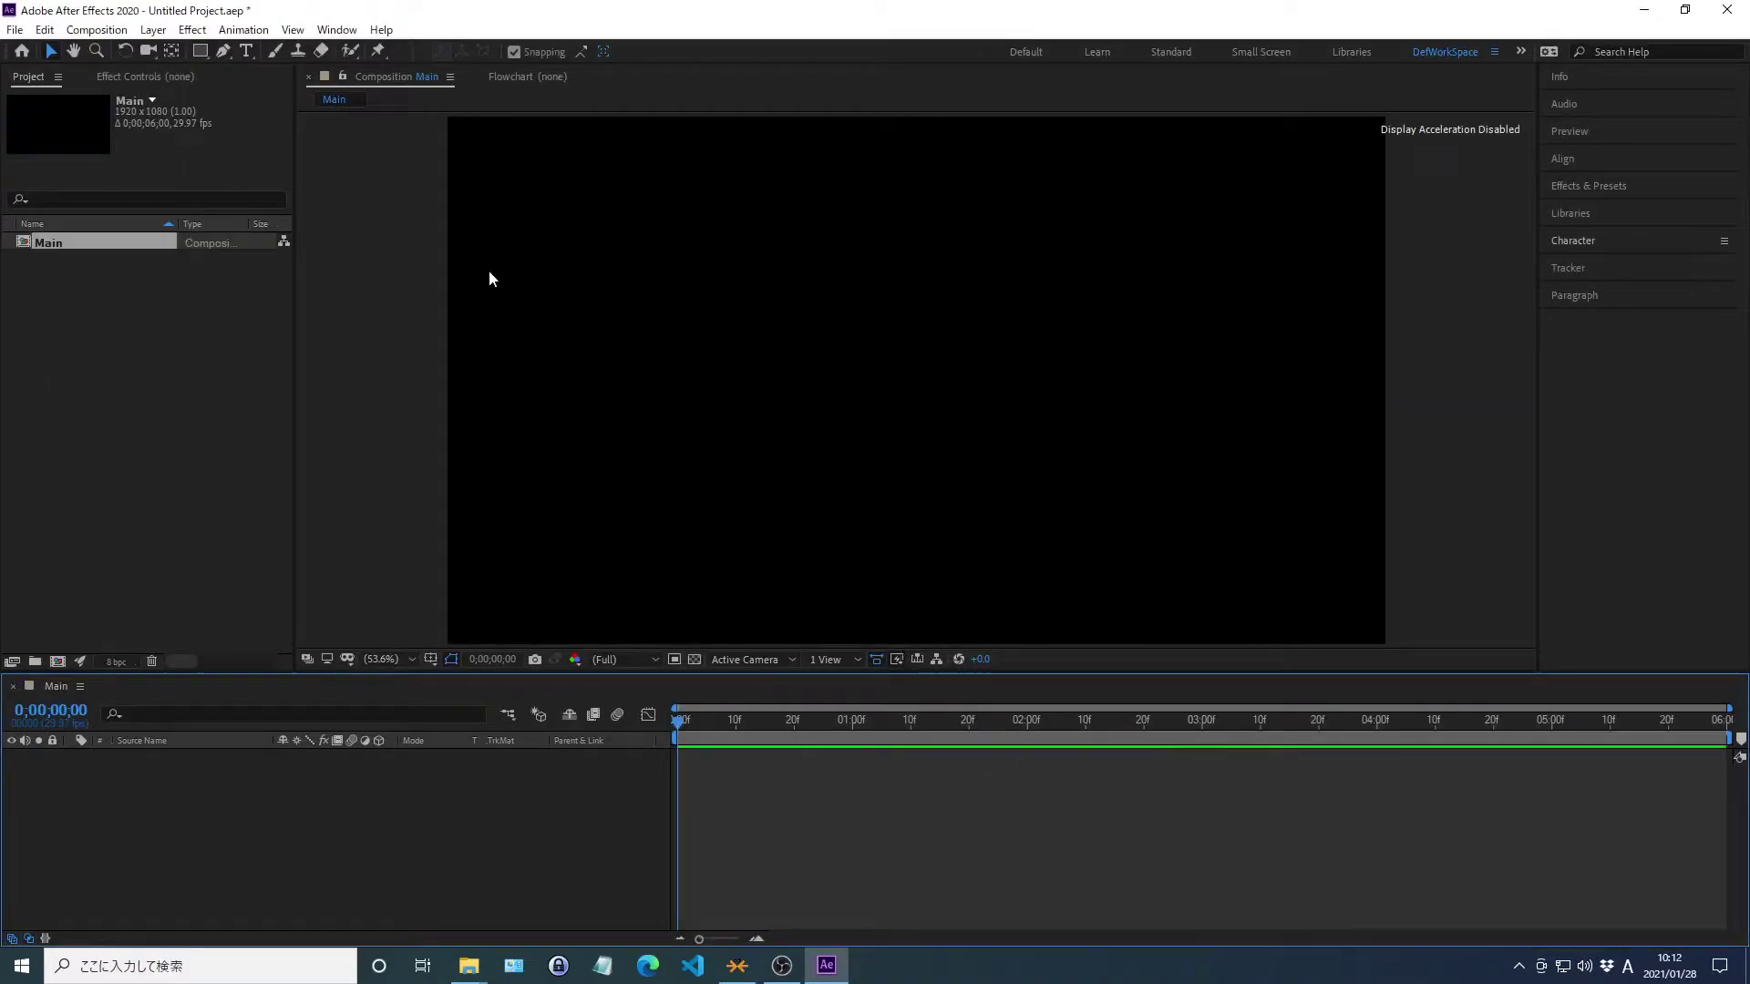
# Add a text layer reading AYANA YOUTUBE, then centre its anchor point and the layer itself in the composition
pyautogui.click(248, 51)
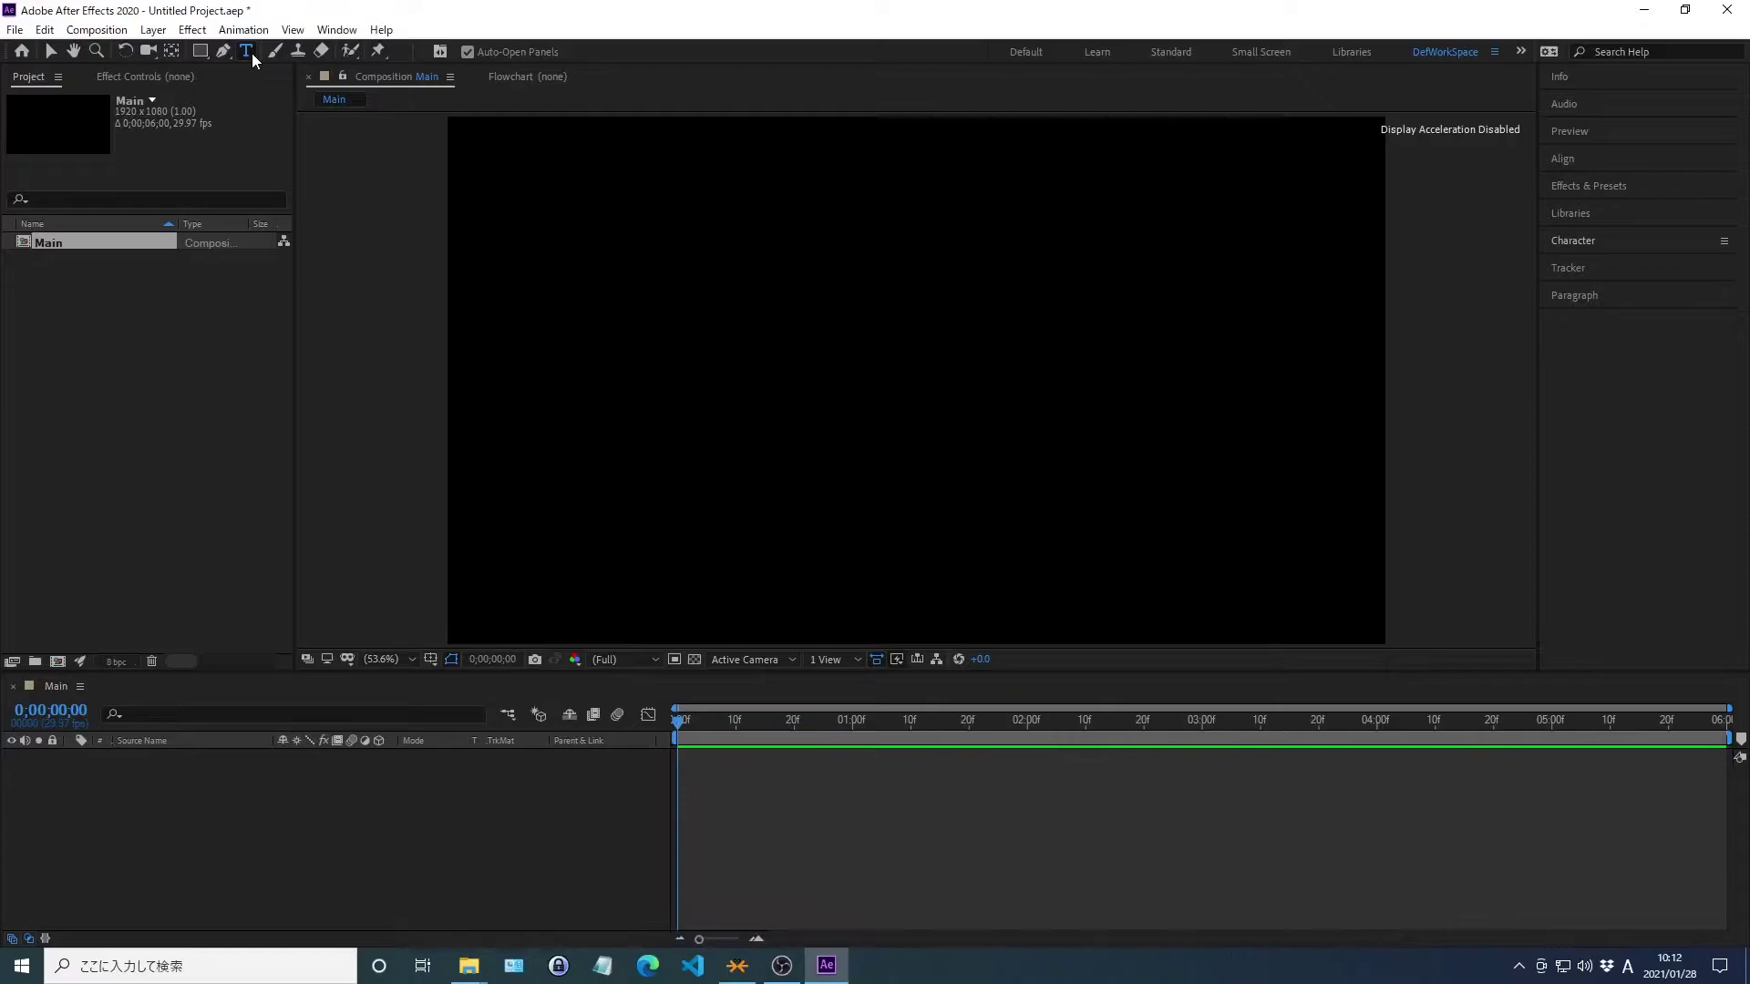
pyautogui.click(645, 281)
pyautogui.write('AYANA YOUT')
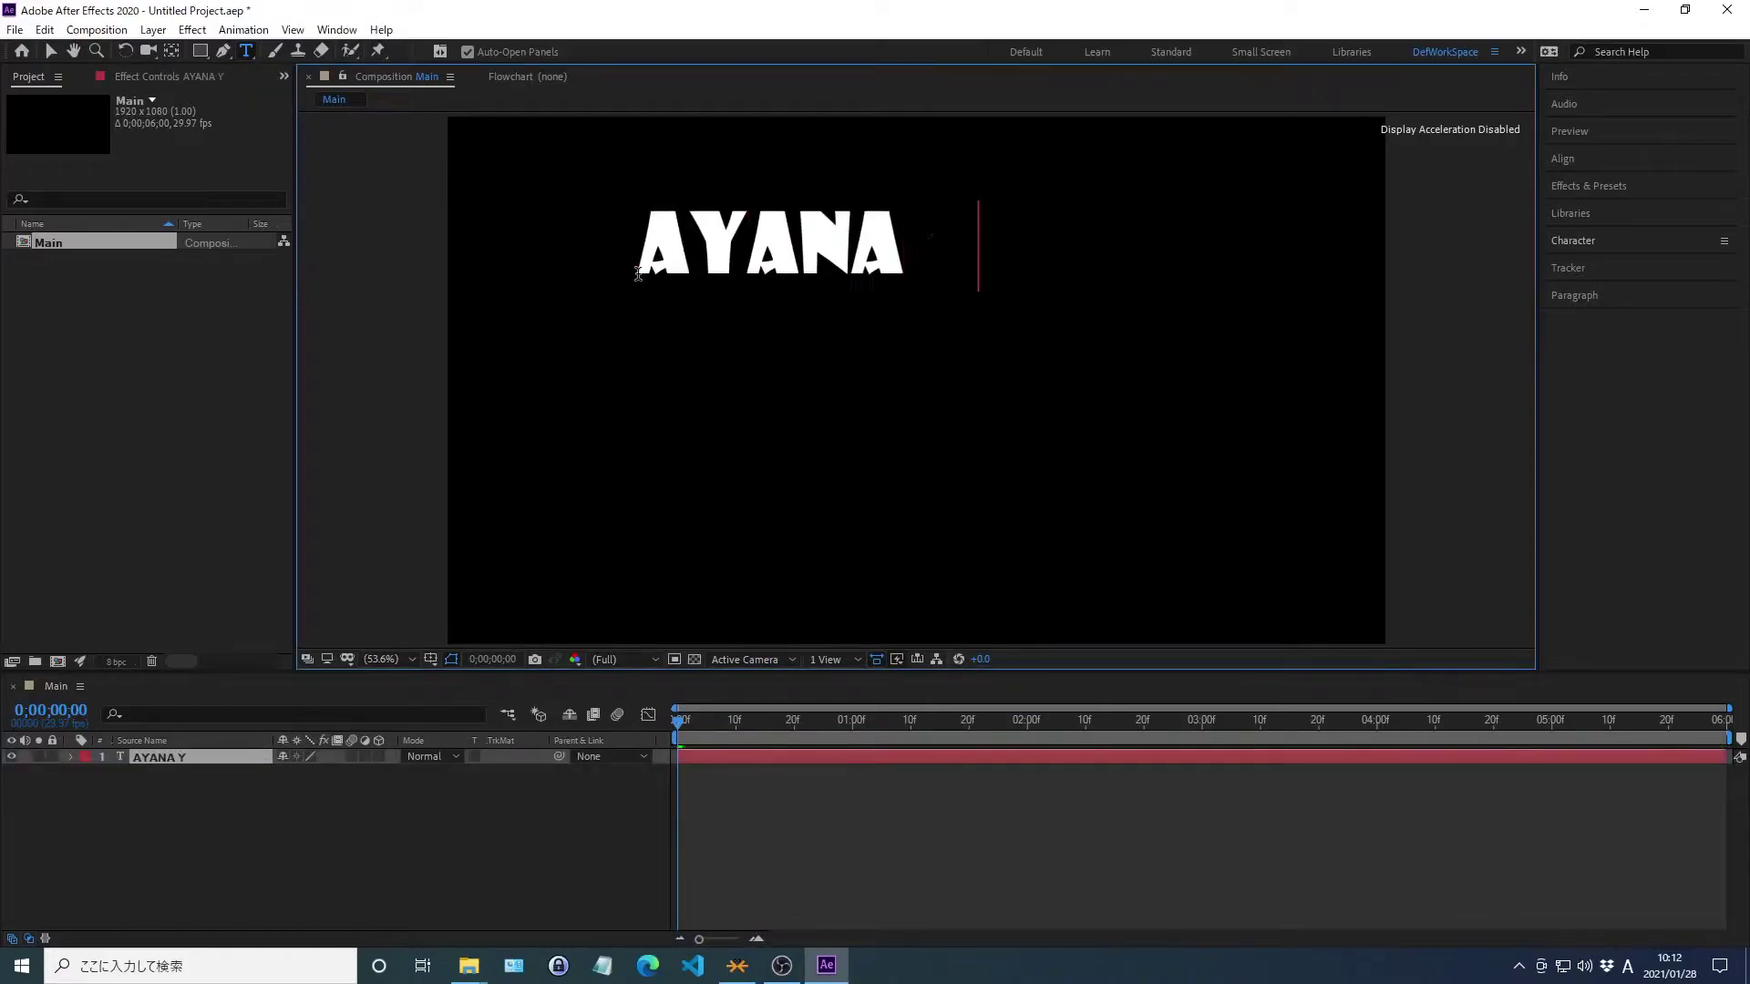
pyautogui.write('UBE')
pyautogui.press('Escape')
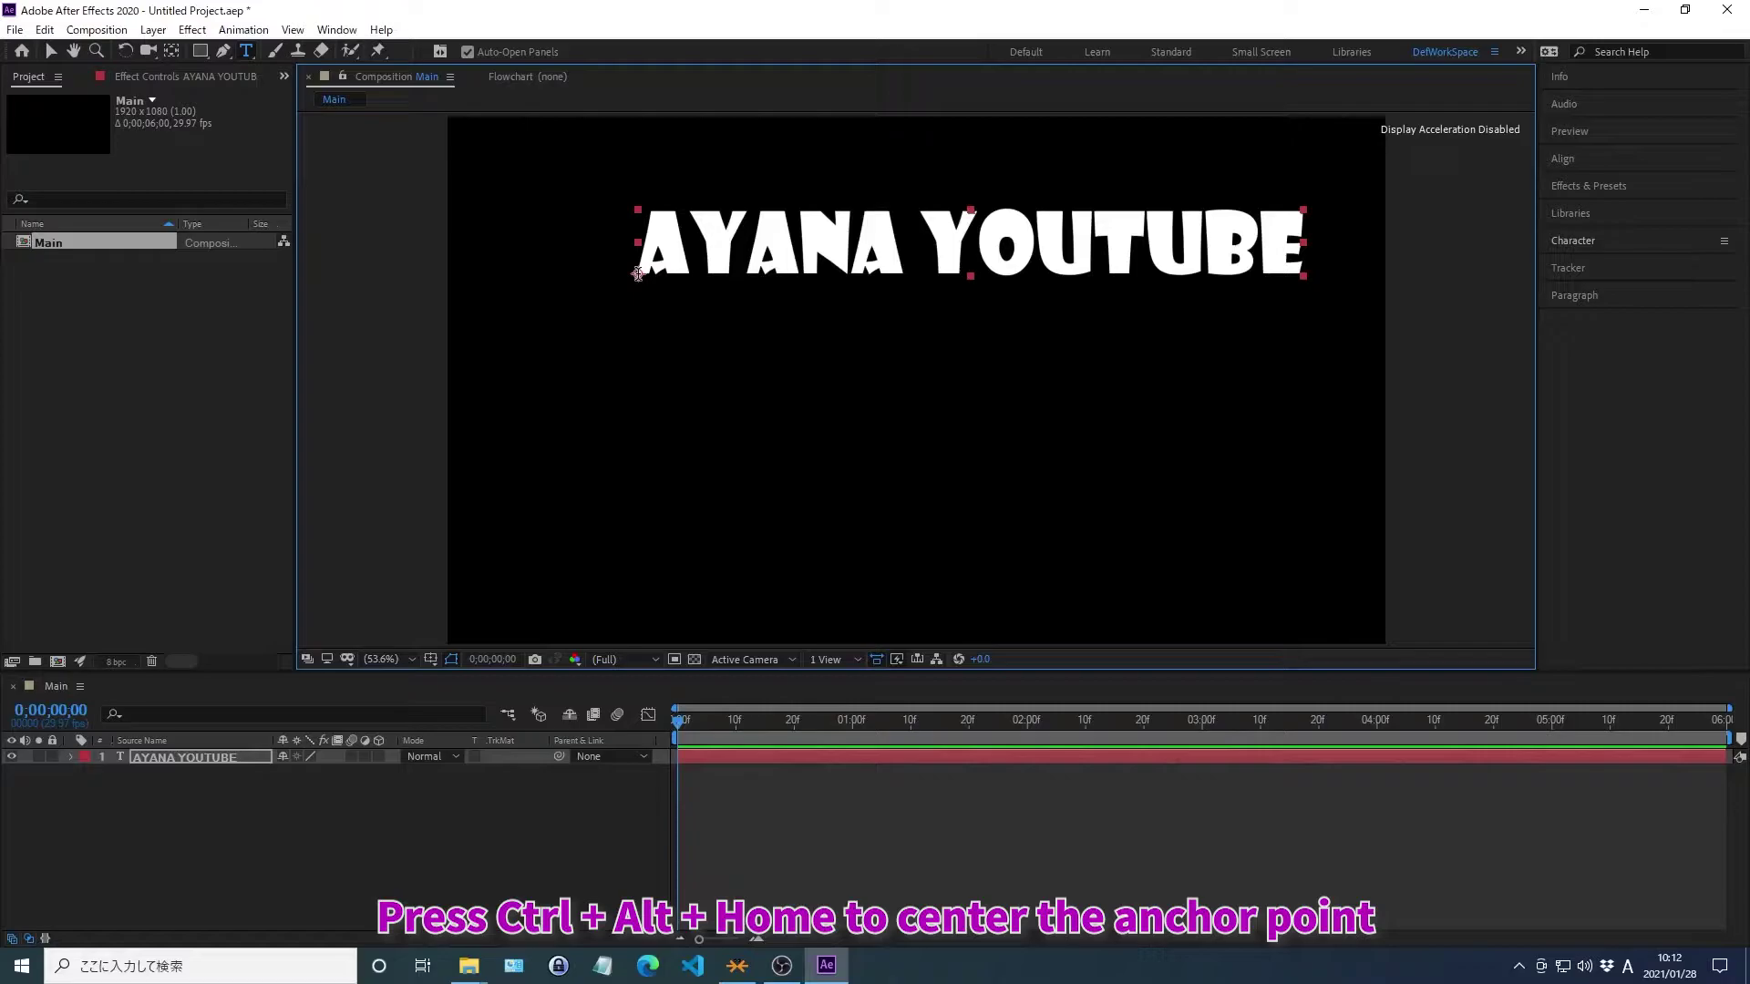
pyautogui.hotkey('ctrl', 'alt', 'Home')
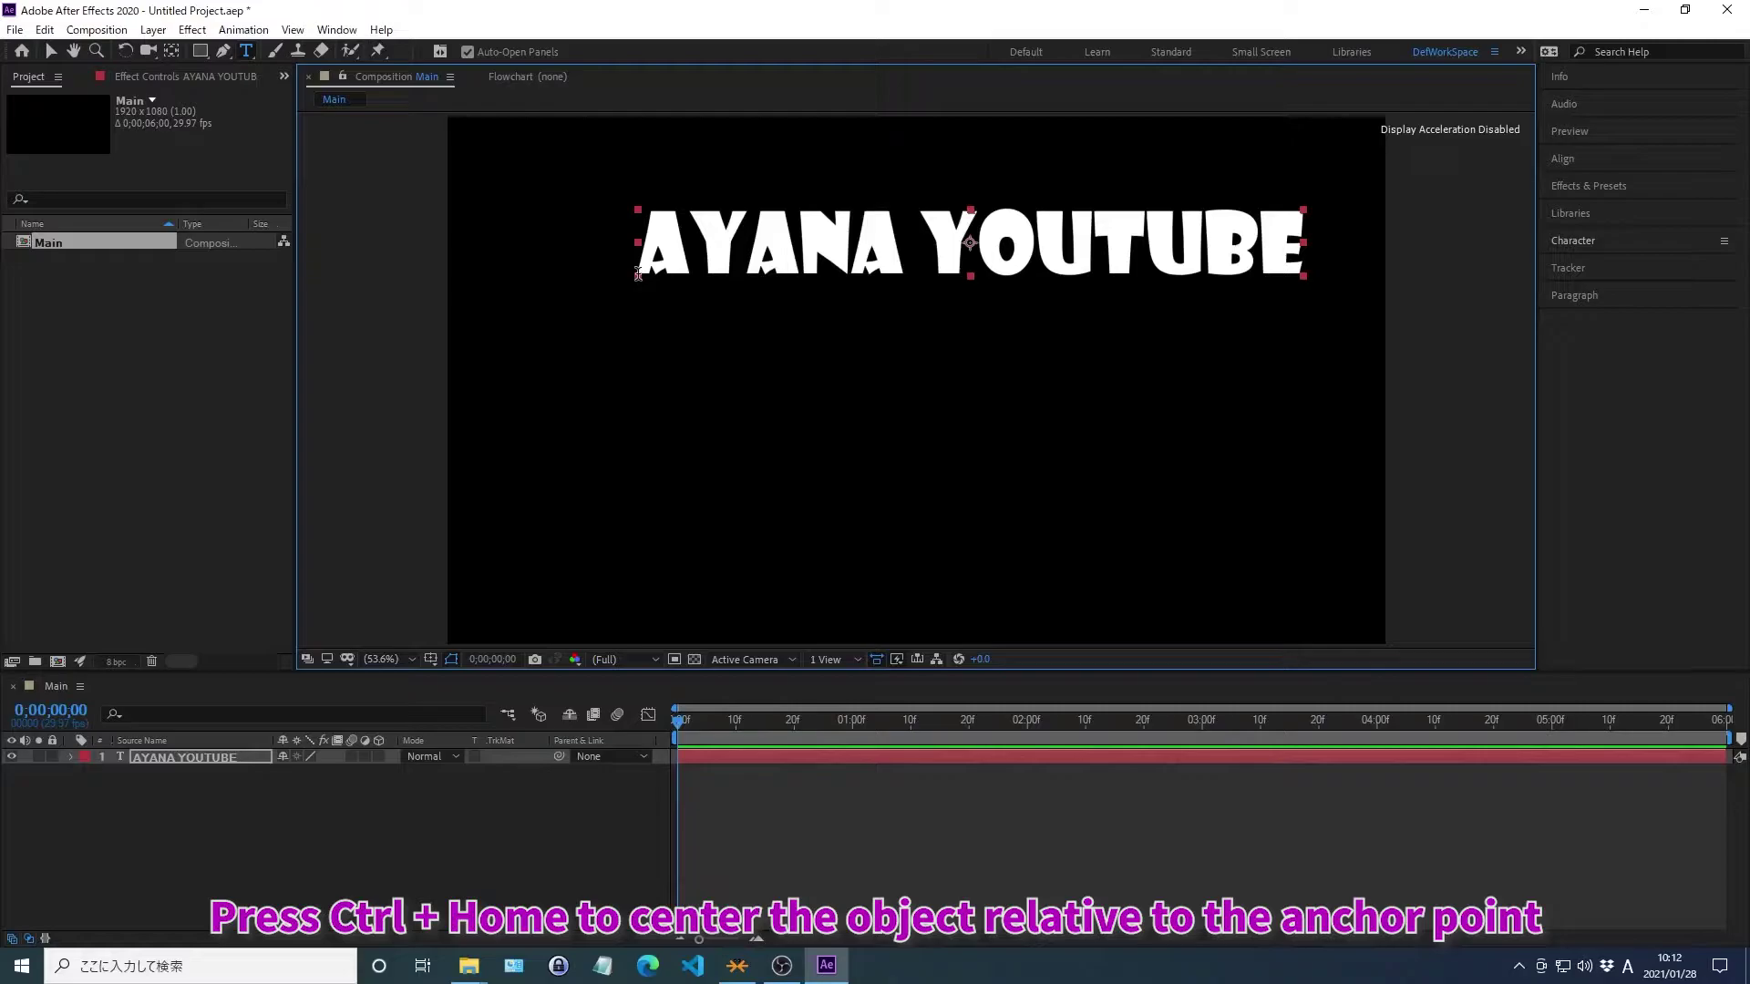
pyautogui.hotkey('ctrl', 'Home')
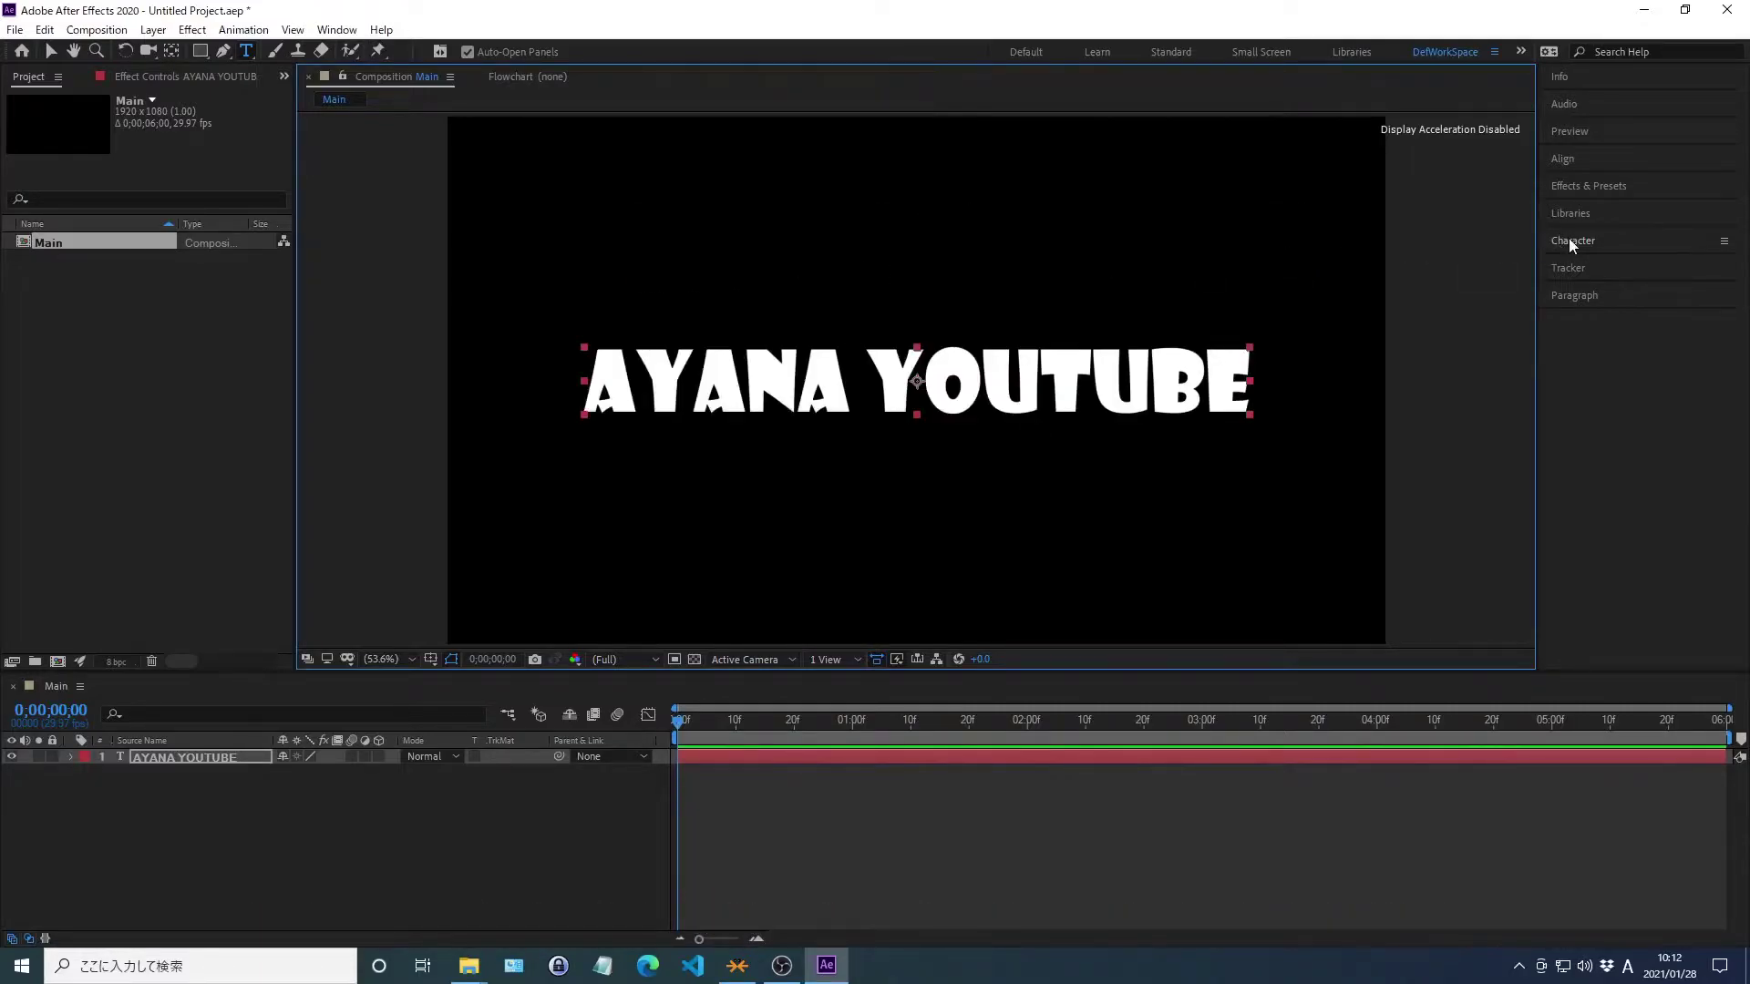
# Set the title text's font to Showcard Gothic and its fill colour to FFFFFF
pyautogui.click(1572, 241)
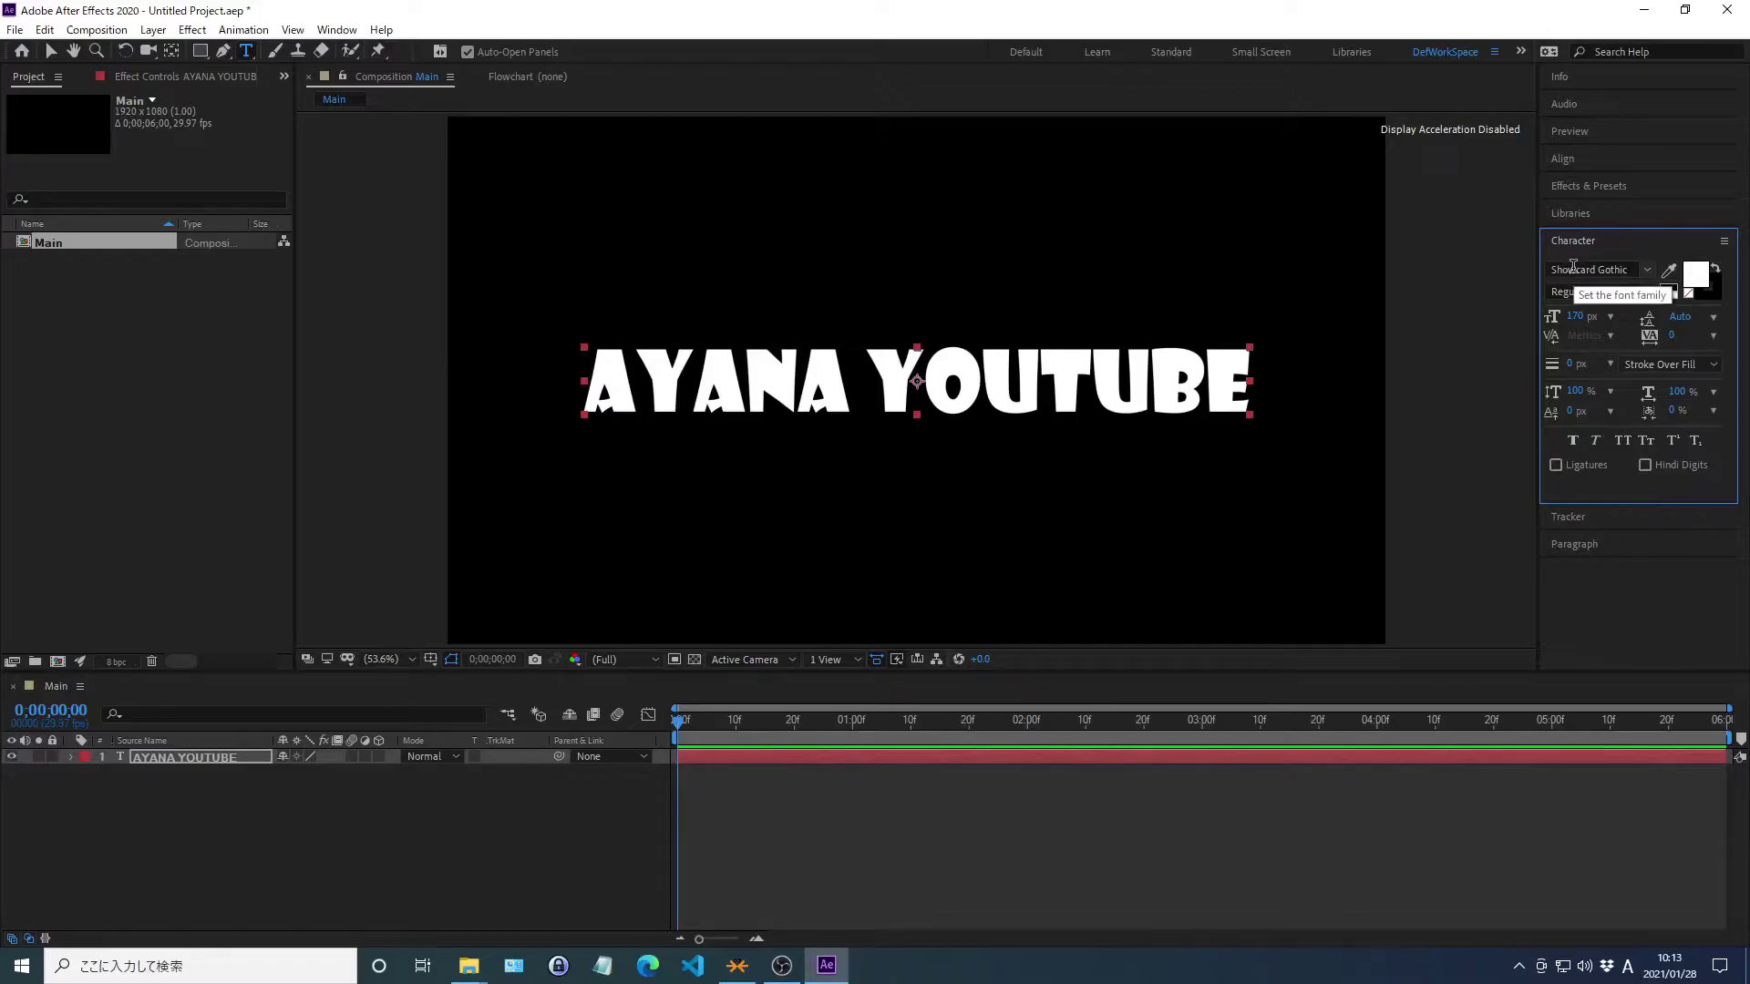
pyautogui.click(1572, 268)
pyautogui.write('Showcard Gothic')
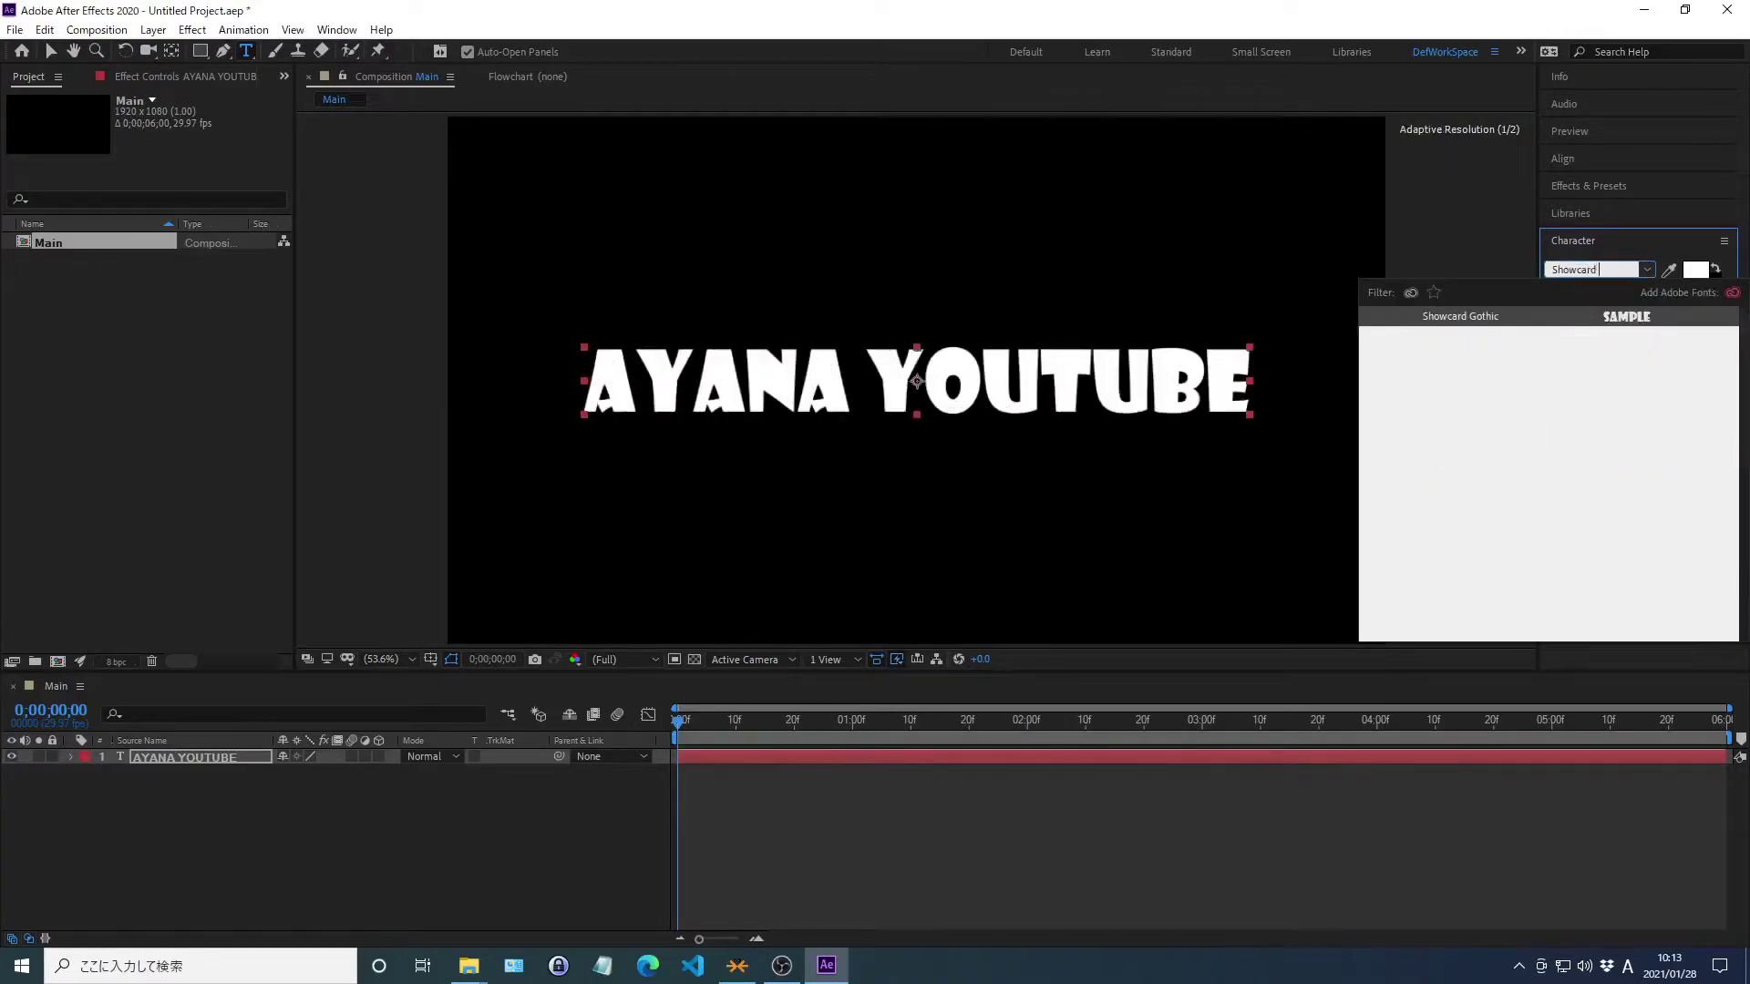
pyautogui.press('Return')
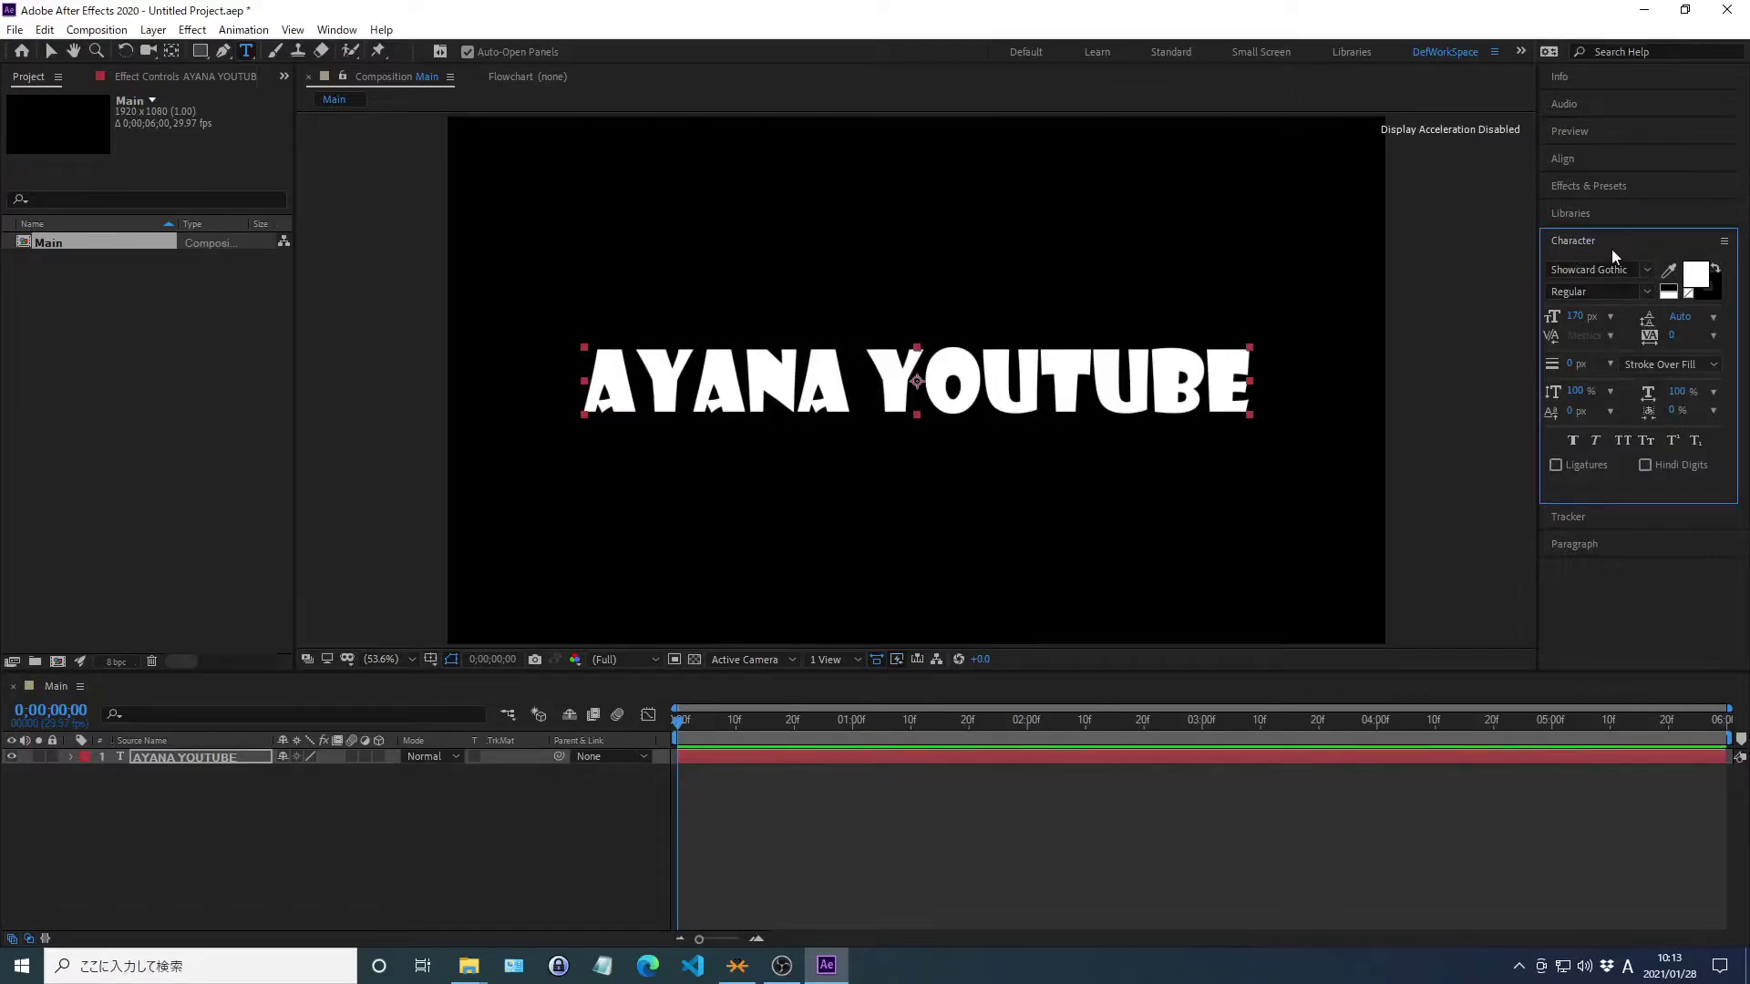
pyautogui.click(1692, 276)
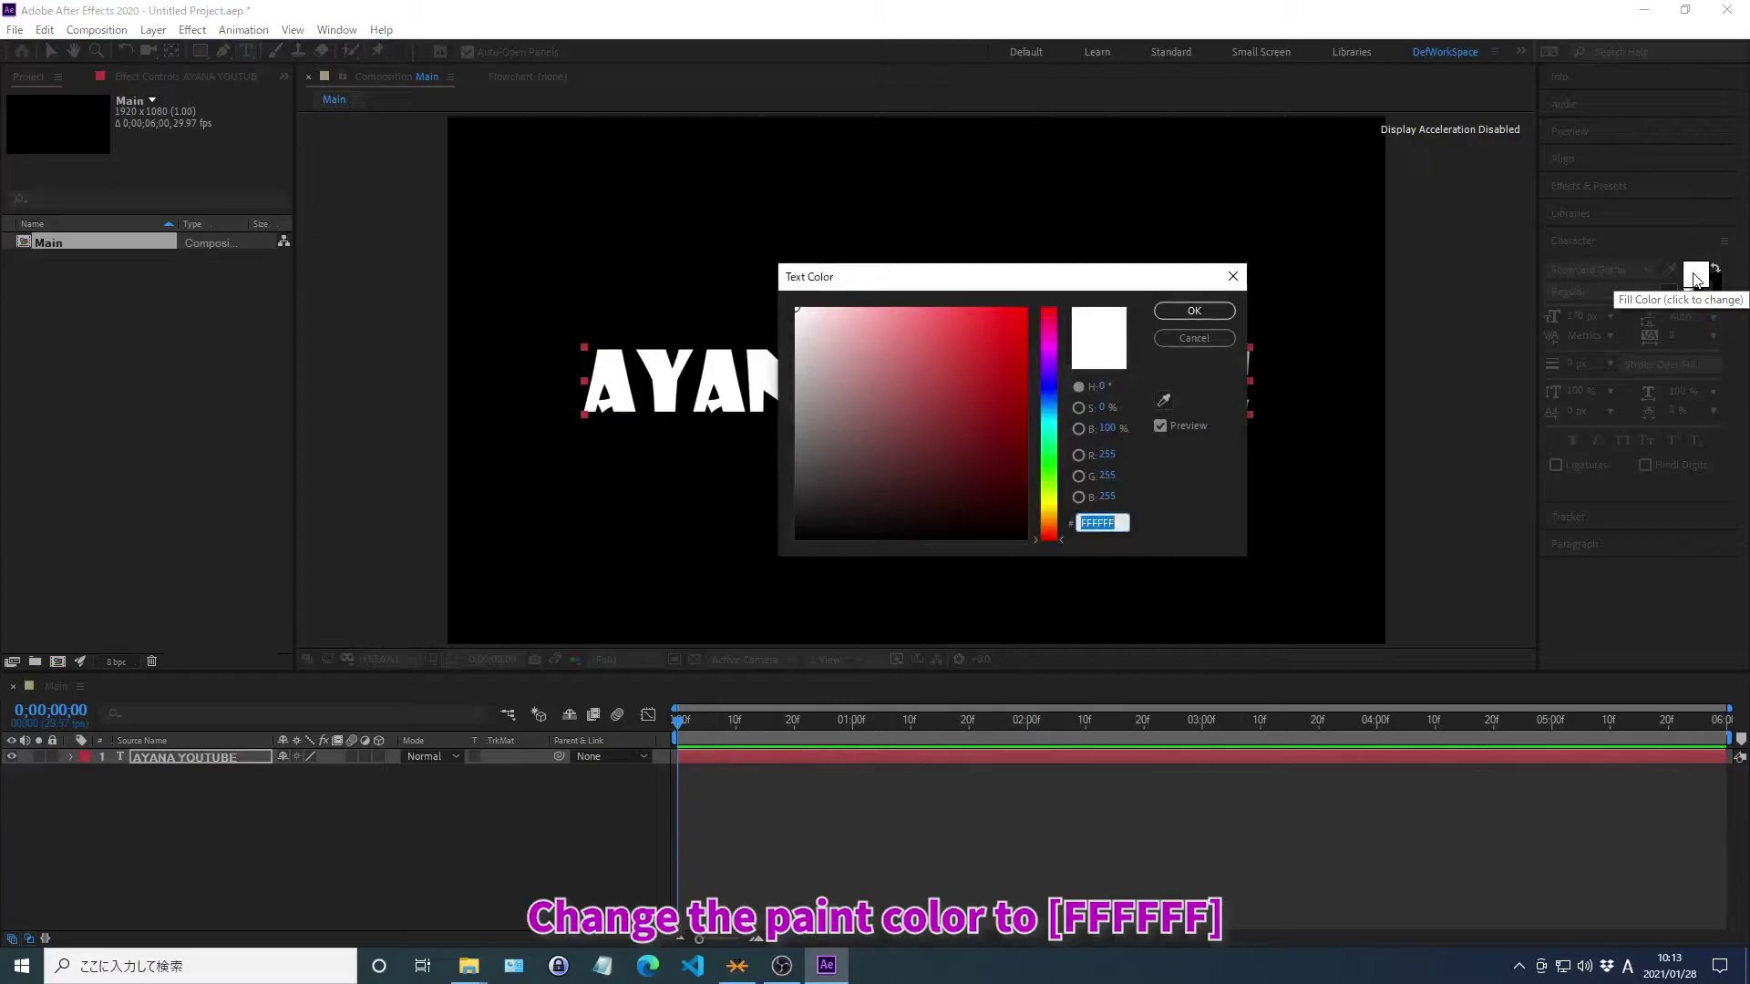
pyautogui.write('FFFFFF')
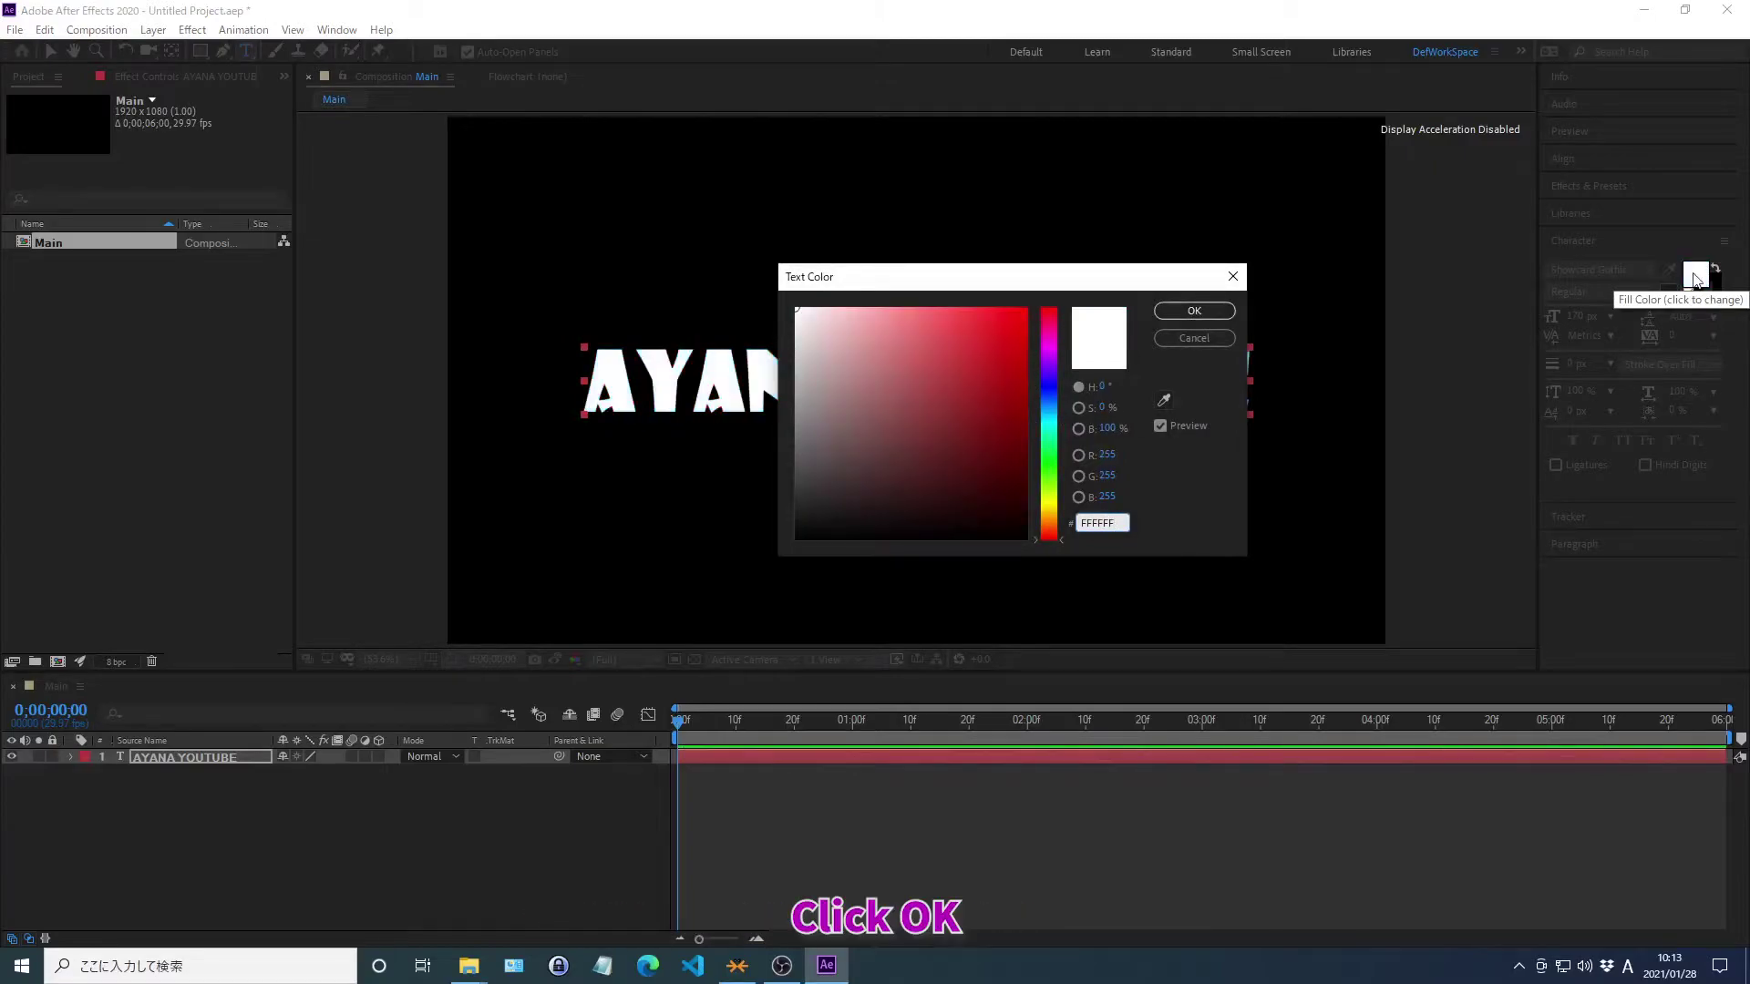
pyautogui.click(1197, 313)
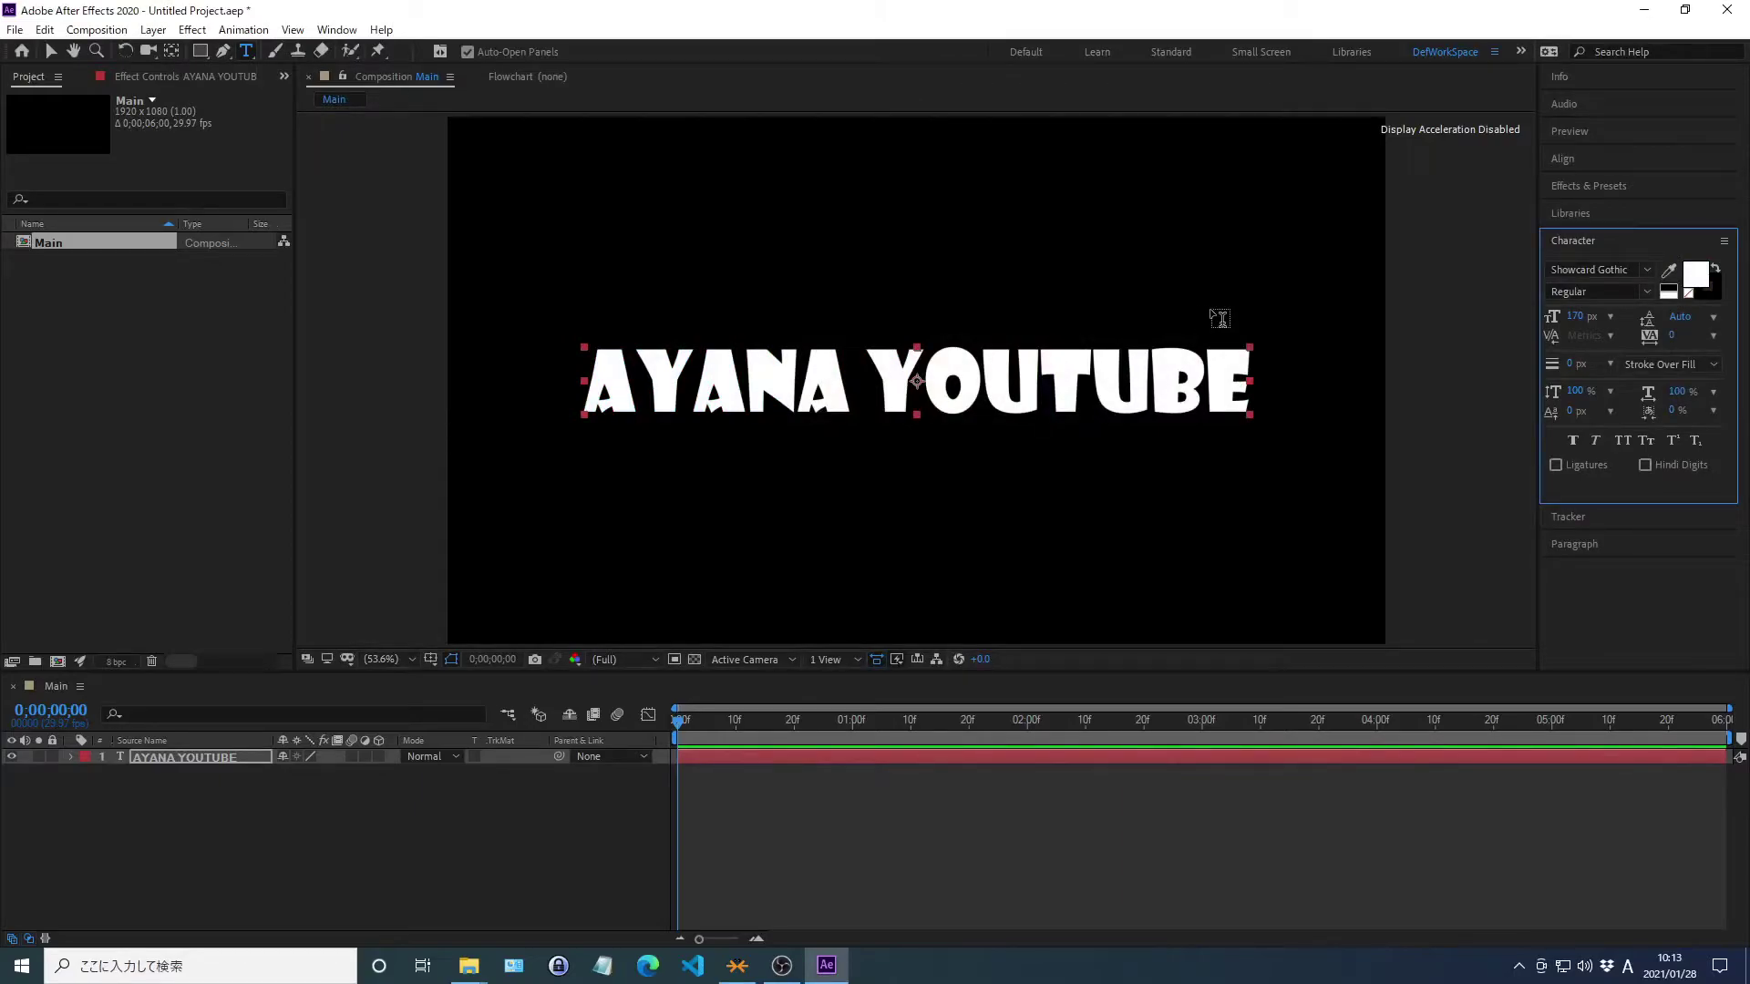
# Set the title text's font size to 170 px and close the character settings
pyautogui.click(1578, 320)
pyautogui.write('170')
pyautogui.press('Return')
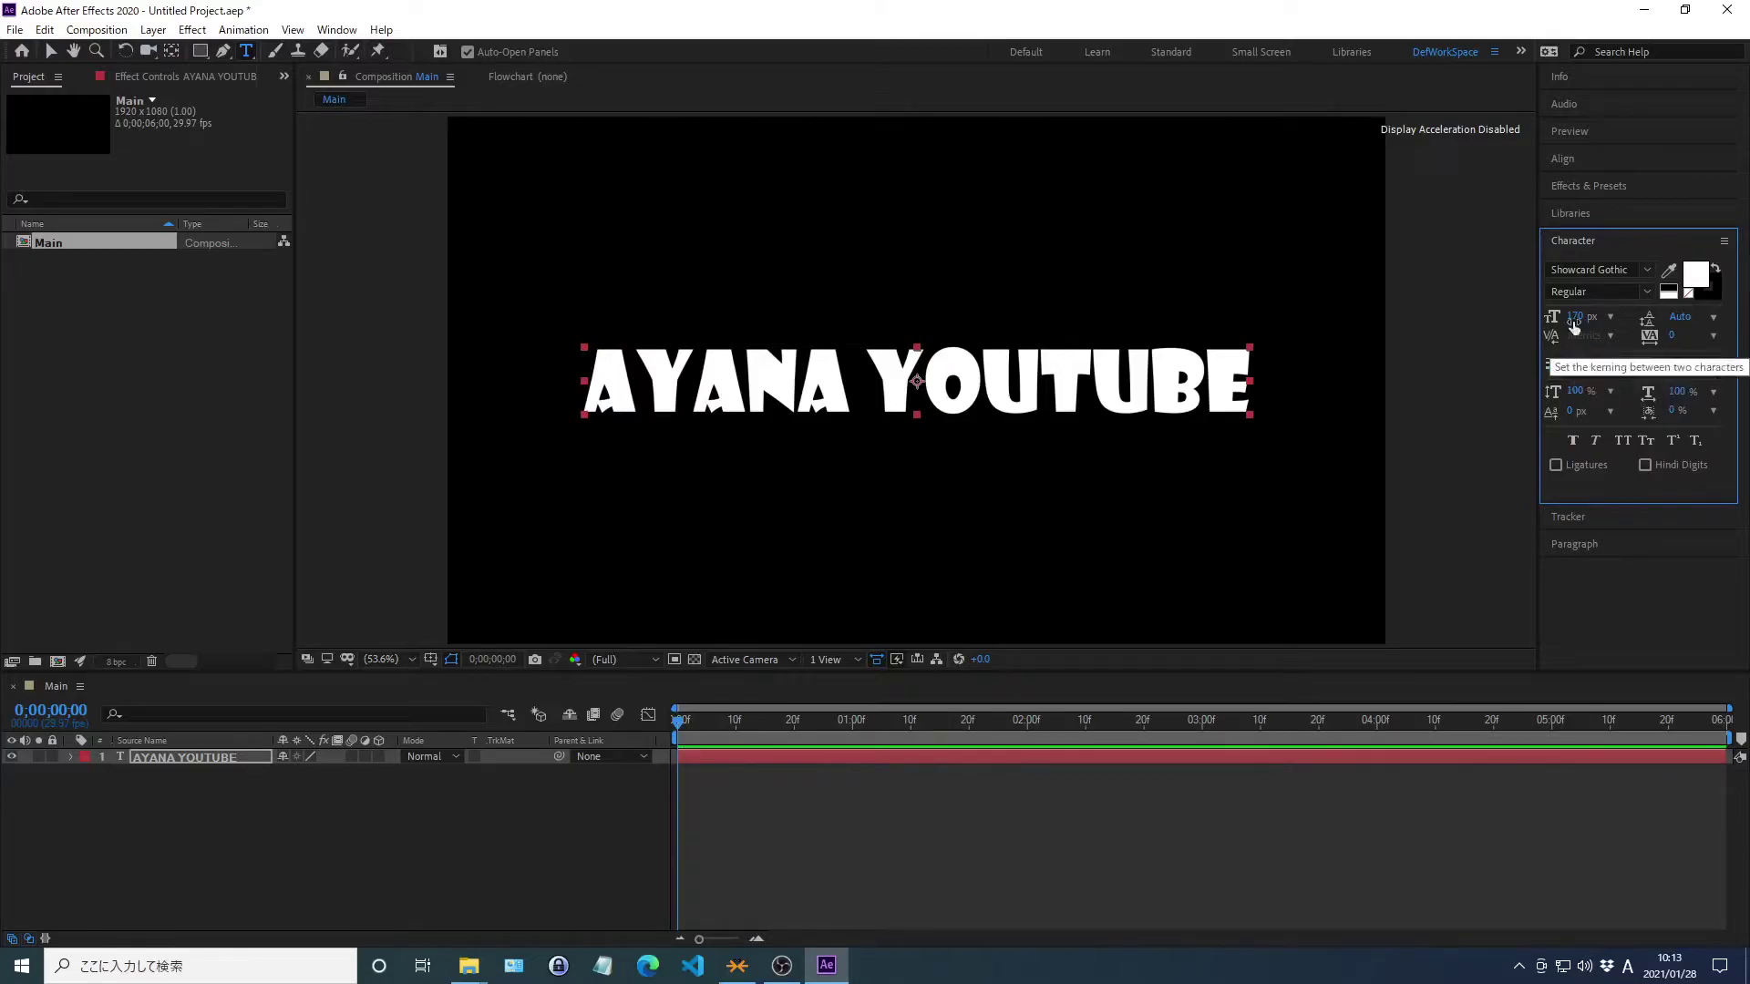
pyautogui.click(1573, 242)
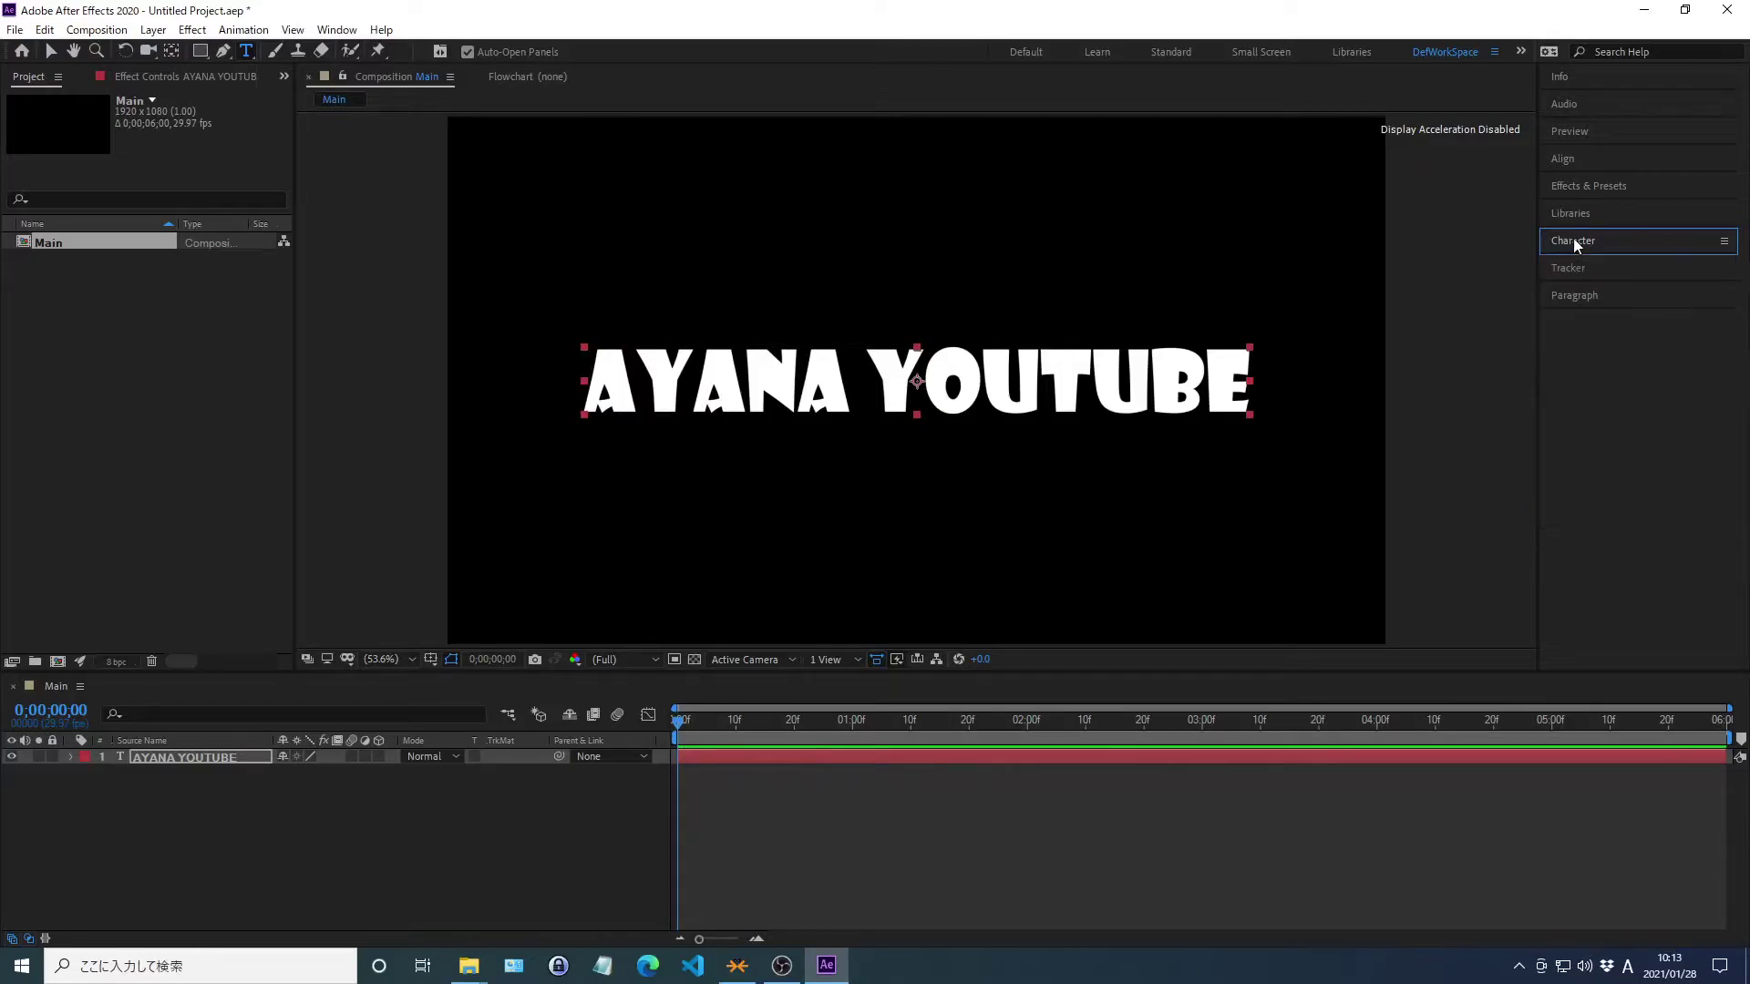
# Find the Vegas effect and apply it to the AYANA YOUTUBE text layer
pyautogui.click(1588, 186)
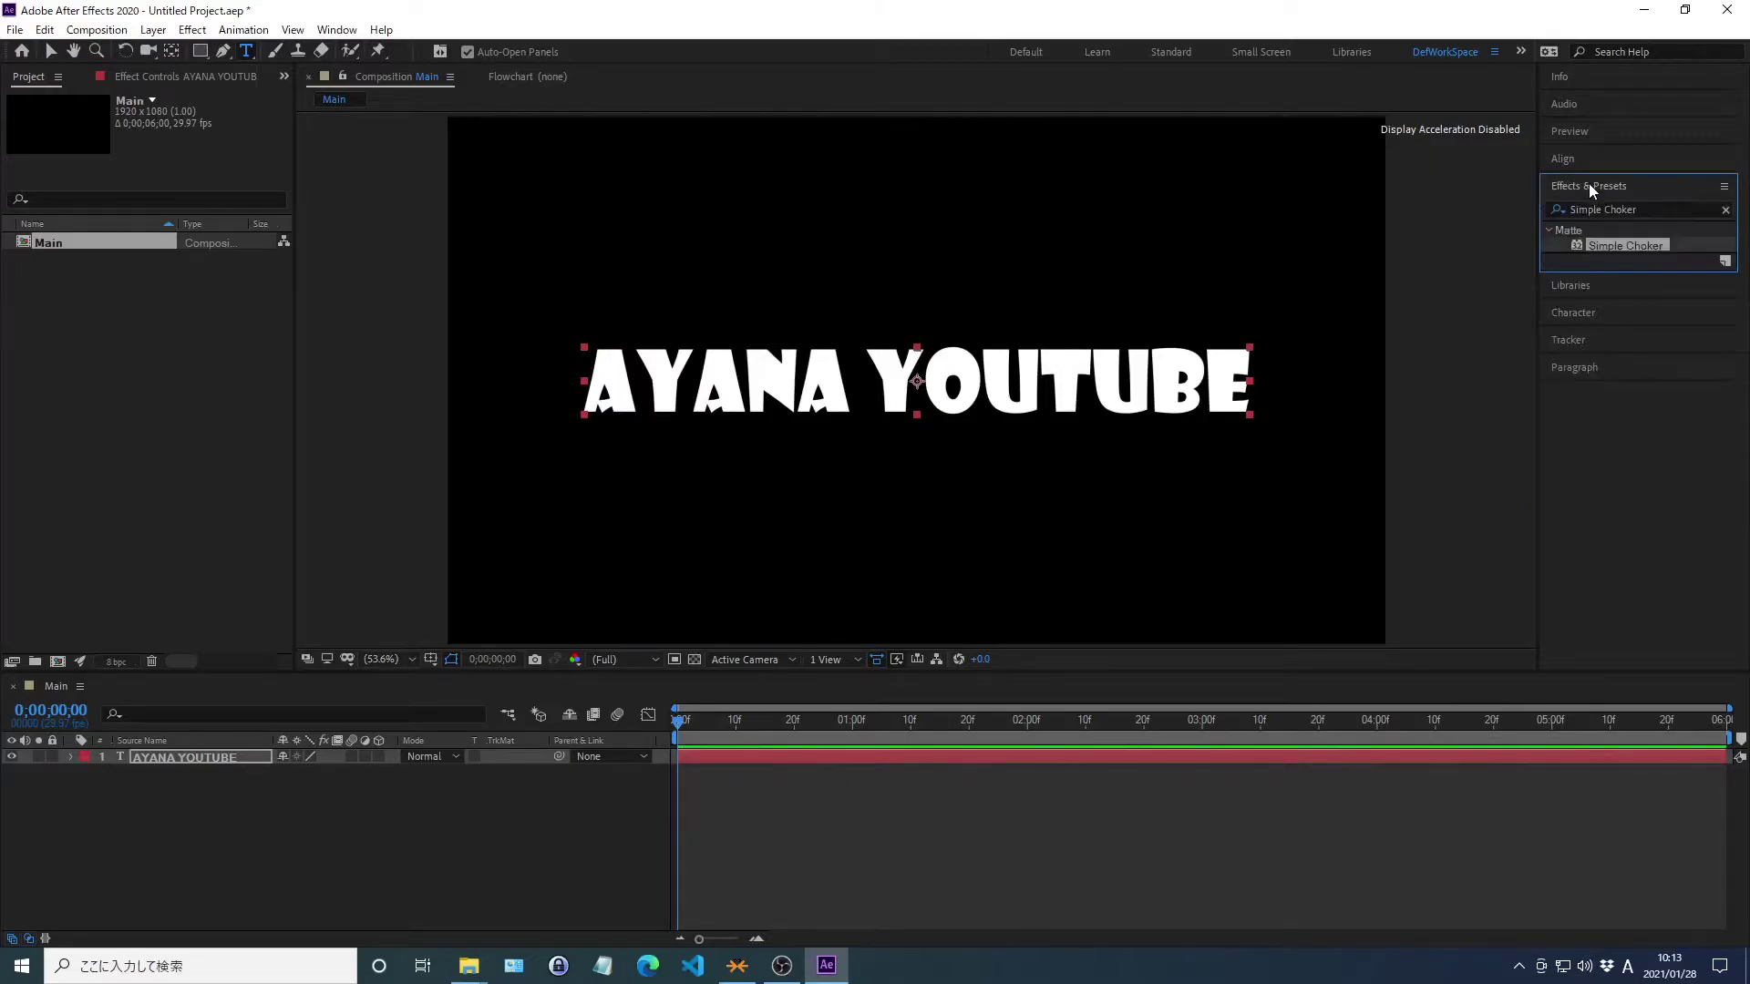
pyautogui.click(1725, 211)
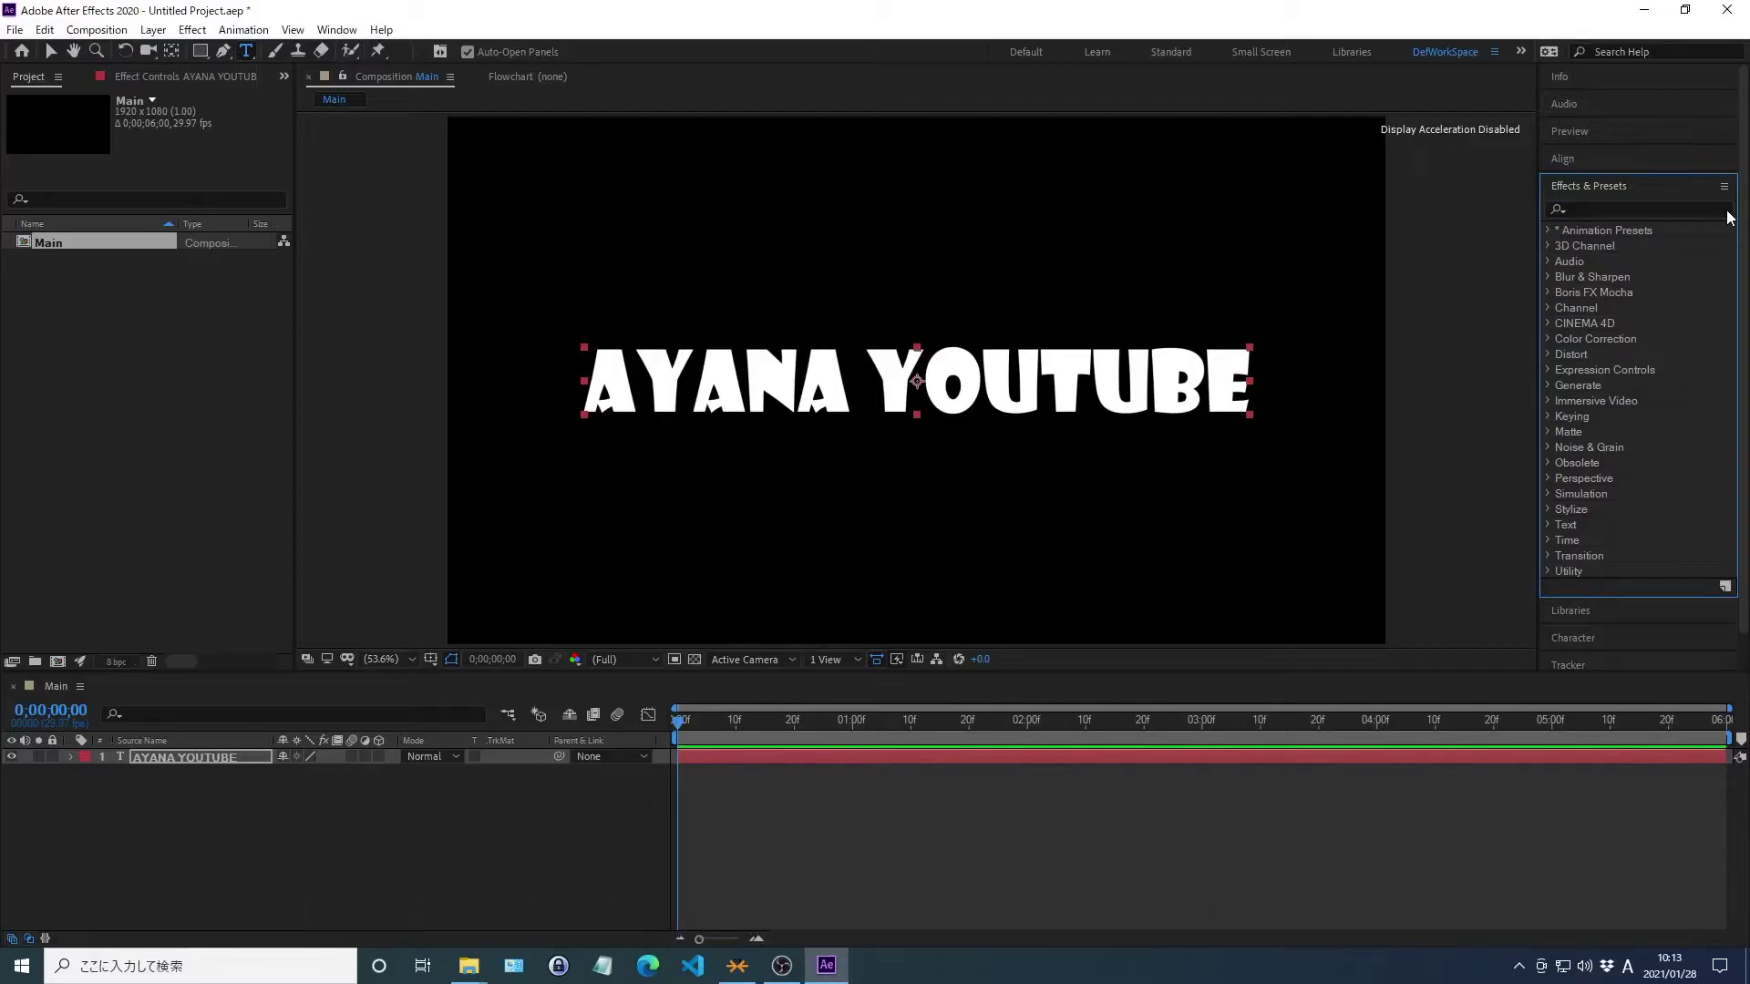
pyautogui.click(1588, 209)
pyautogui.write('Vegas')
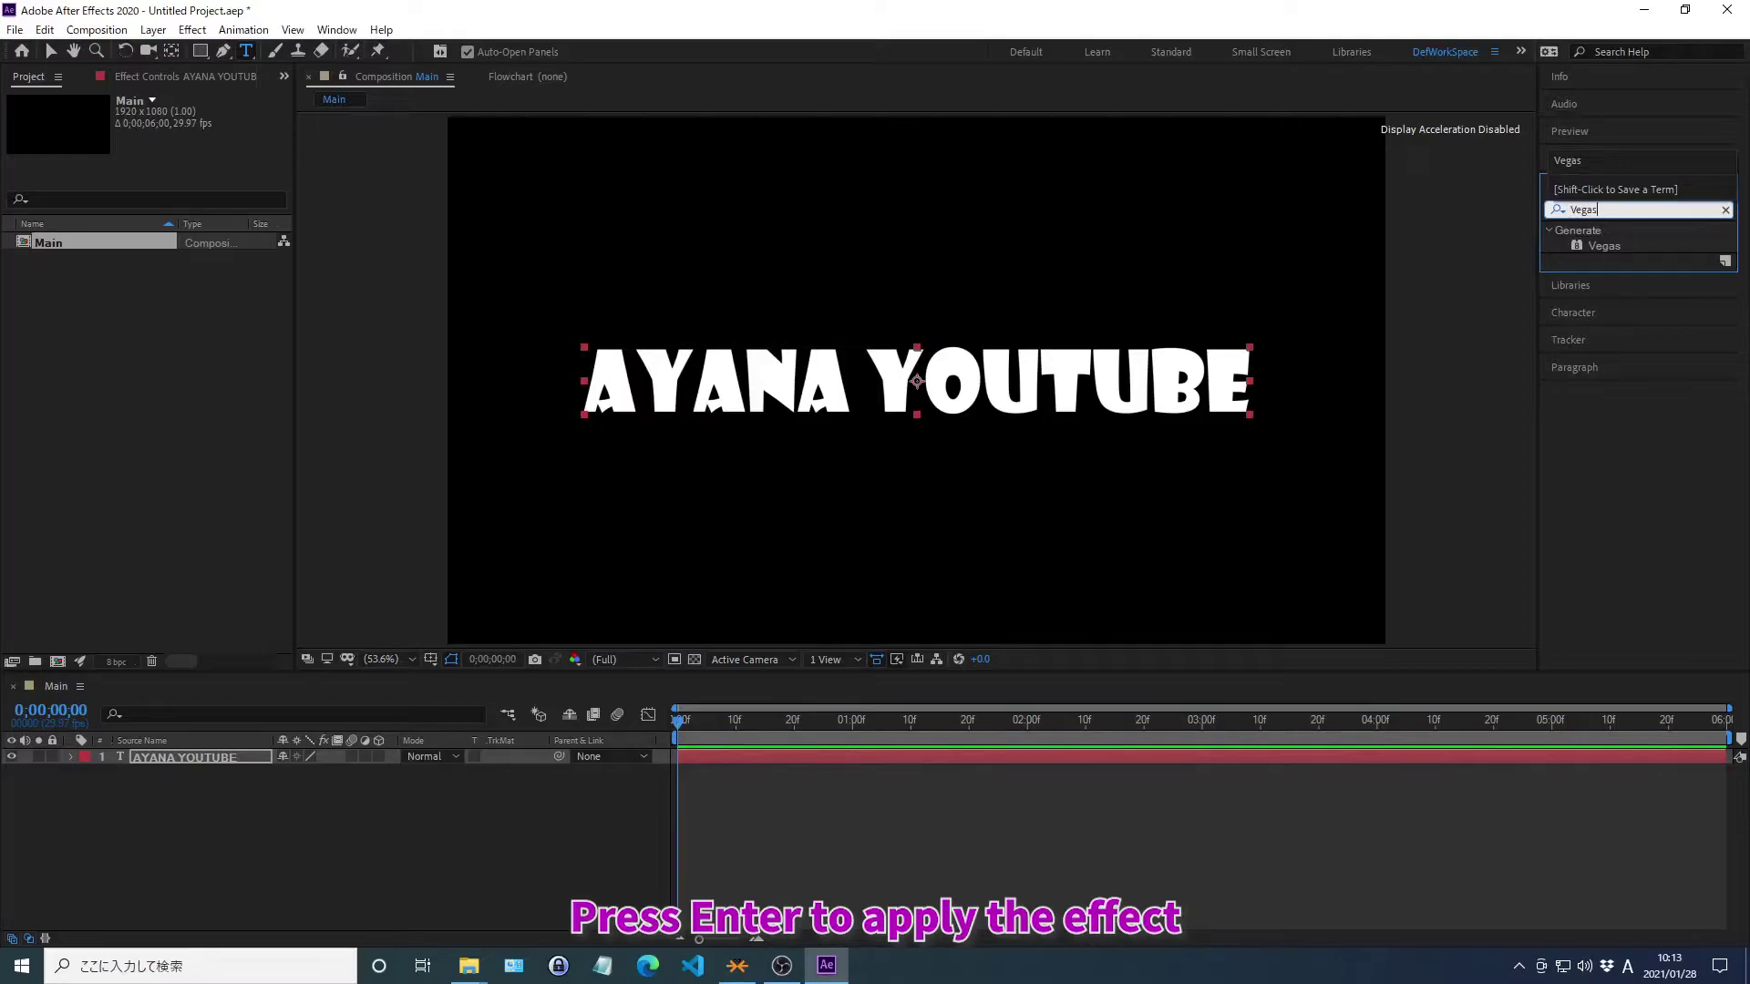
pyautogui.press('Return')
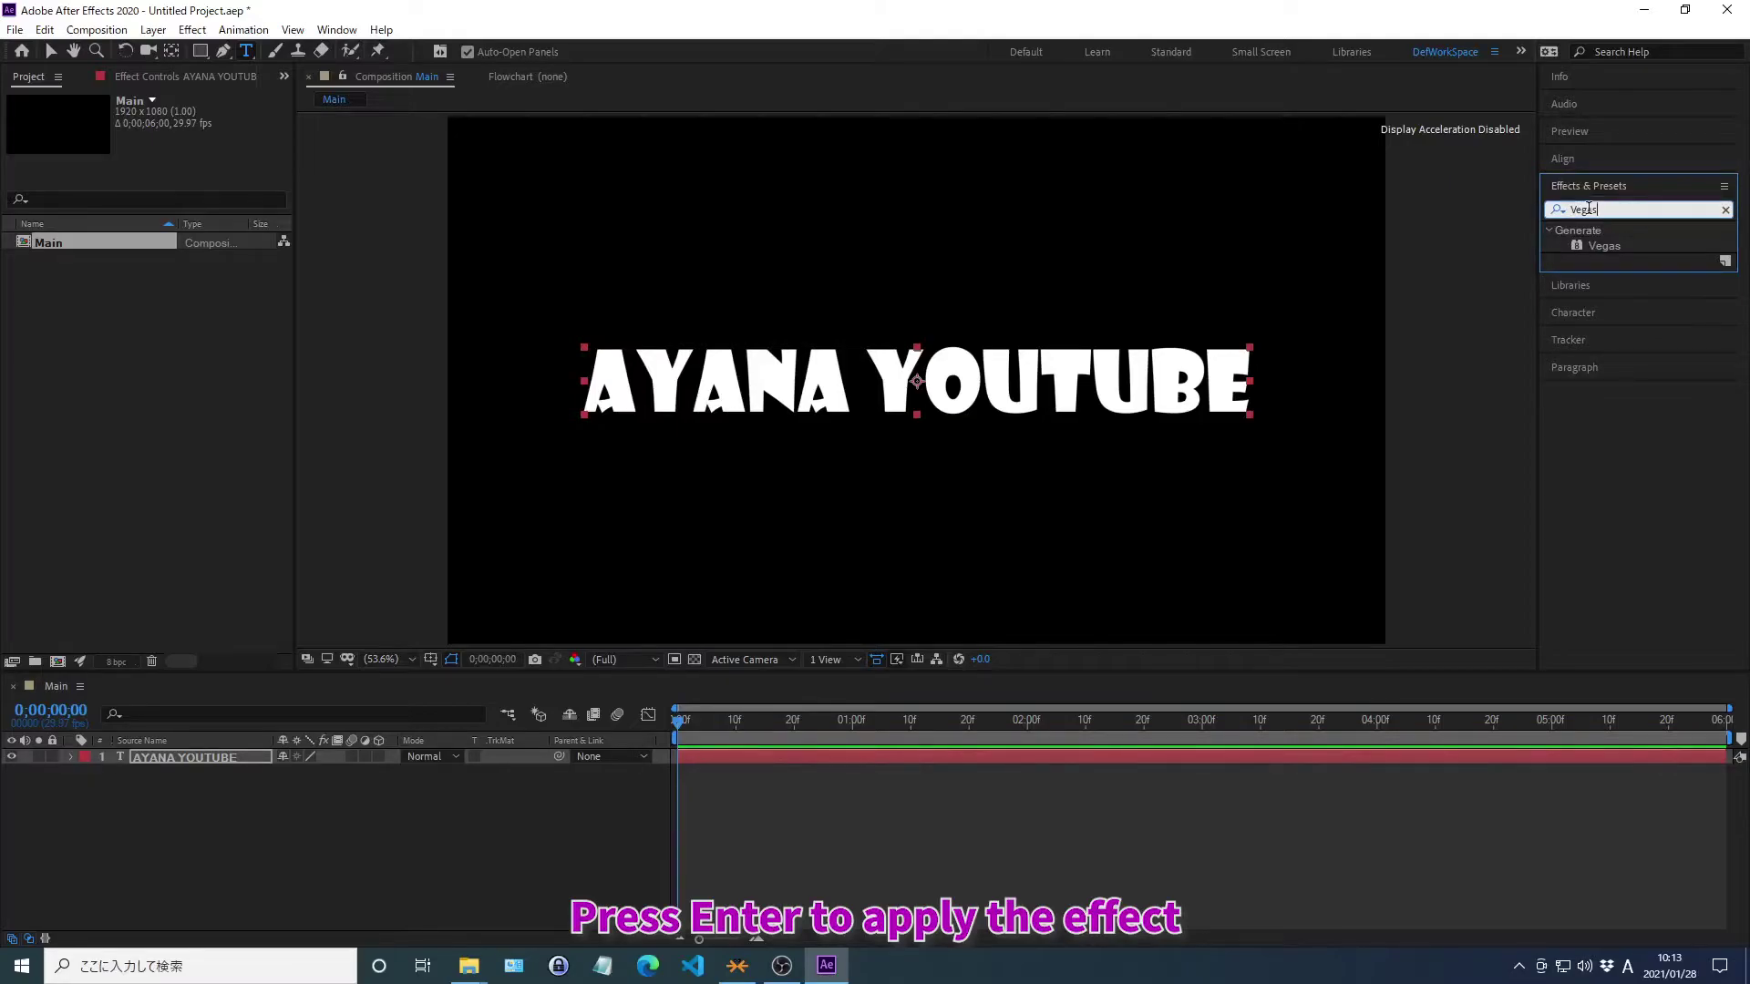
pyautogui.press('Return')
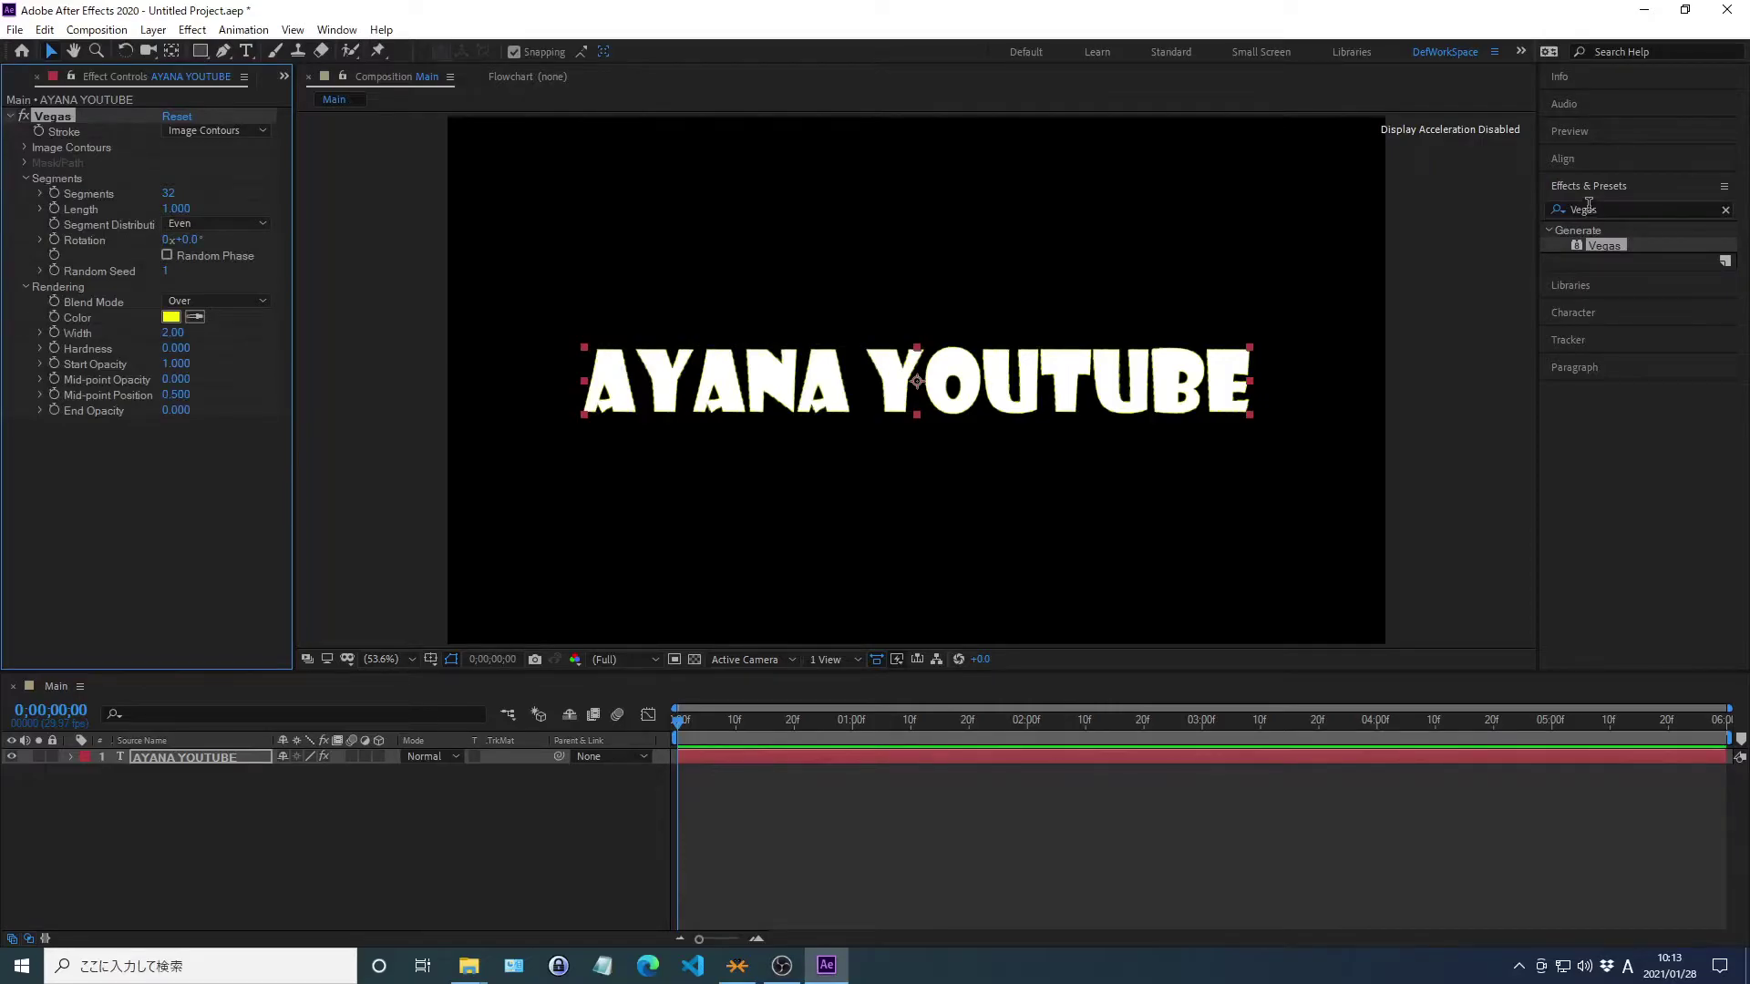
pyautogui.click(1588, 186)
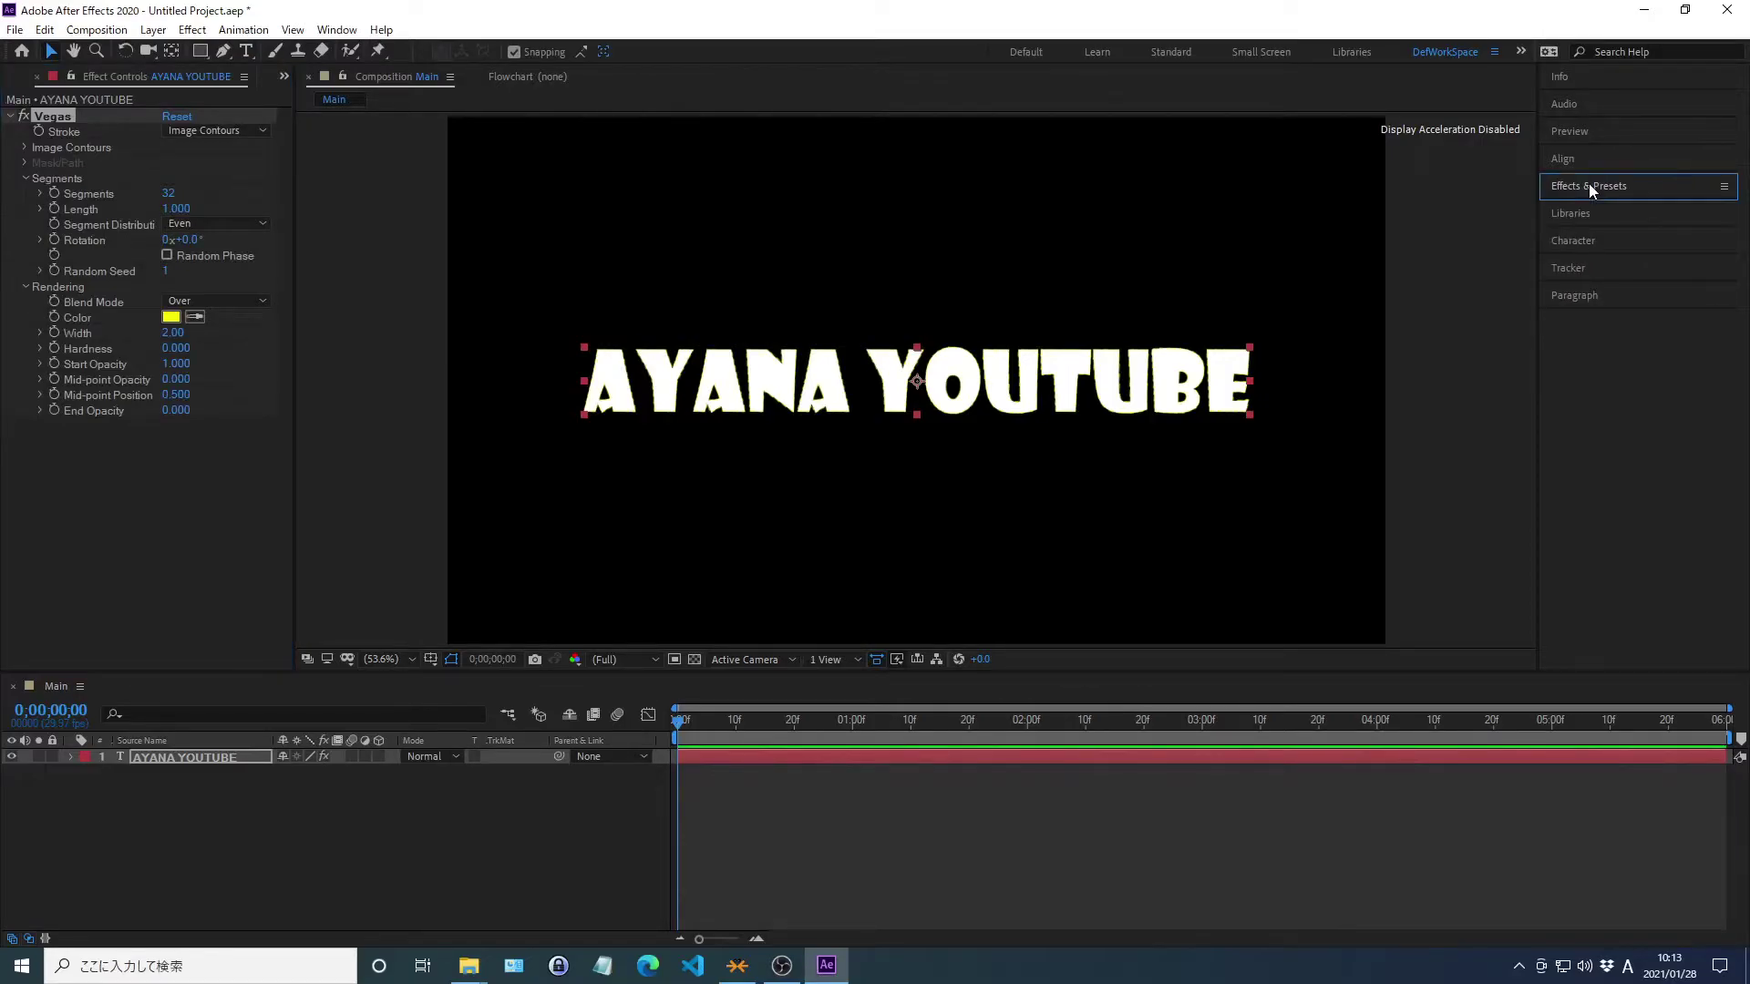
# Set the number of Segments in the Vegas effect to 1
pyautogui.rightClick(89, 194)
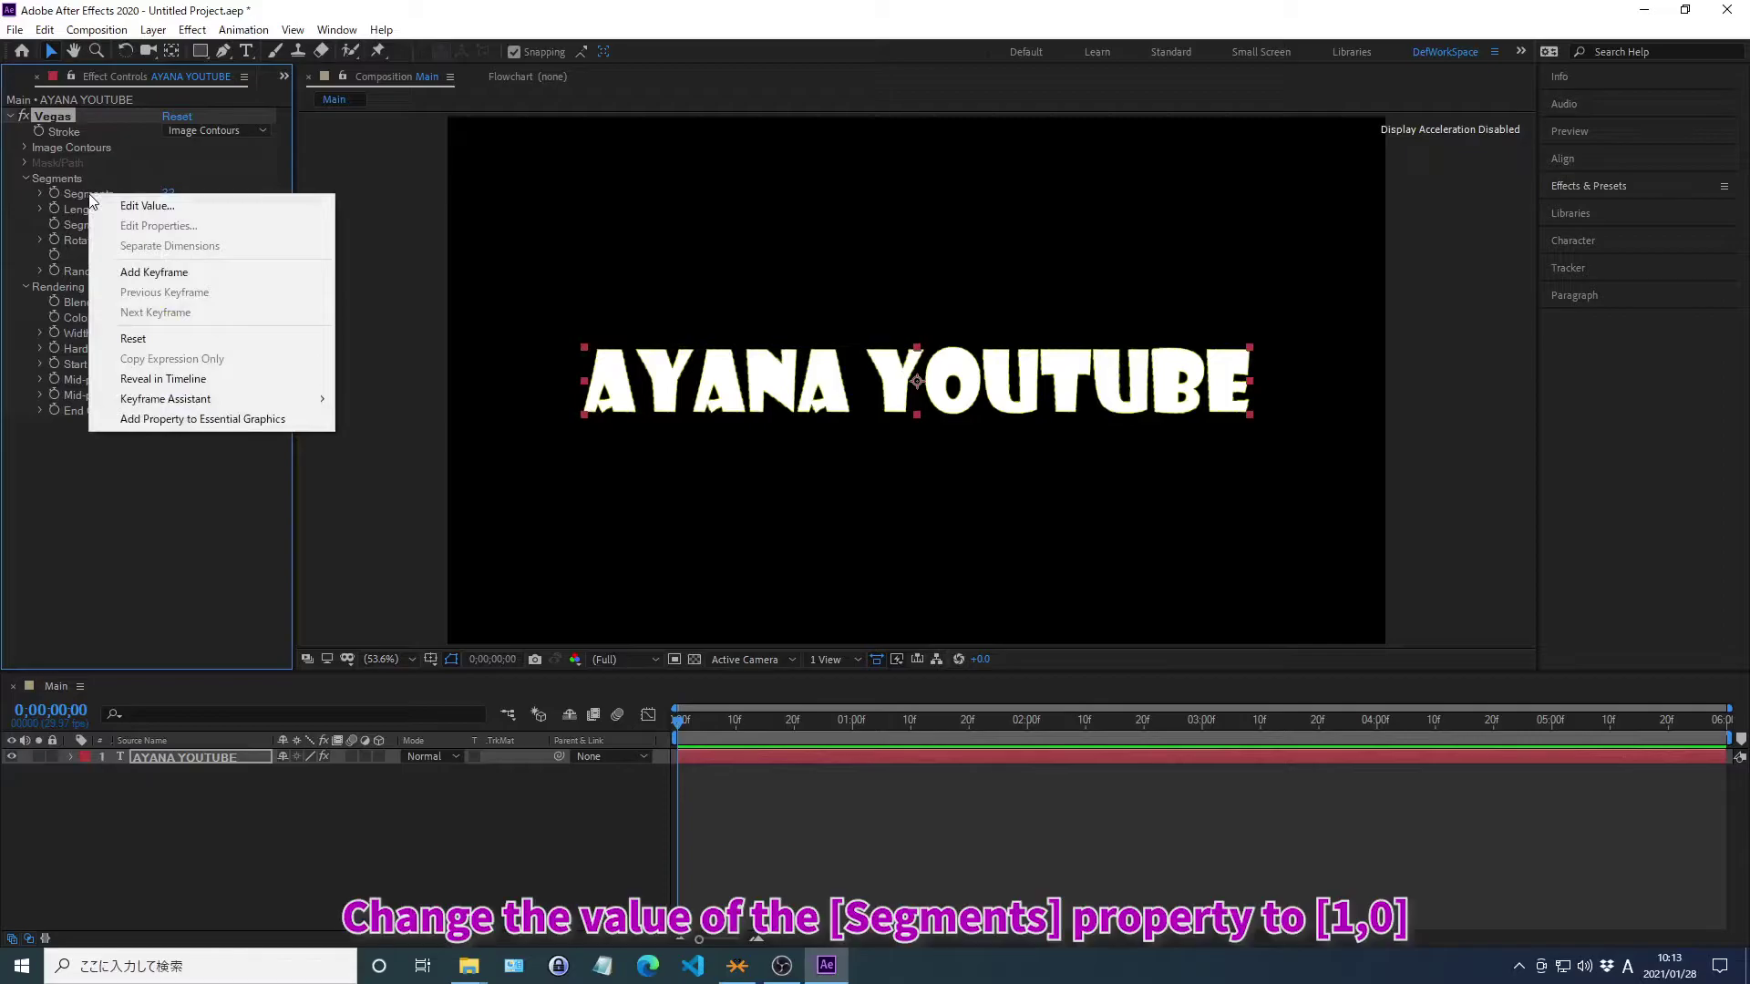
pyautogui.click(144, 206)
pyautogui.write('1')
pyautogui.press('Return')
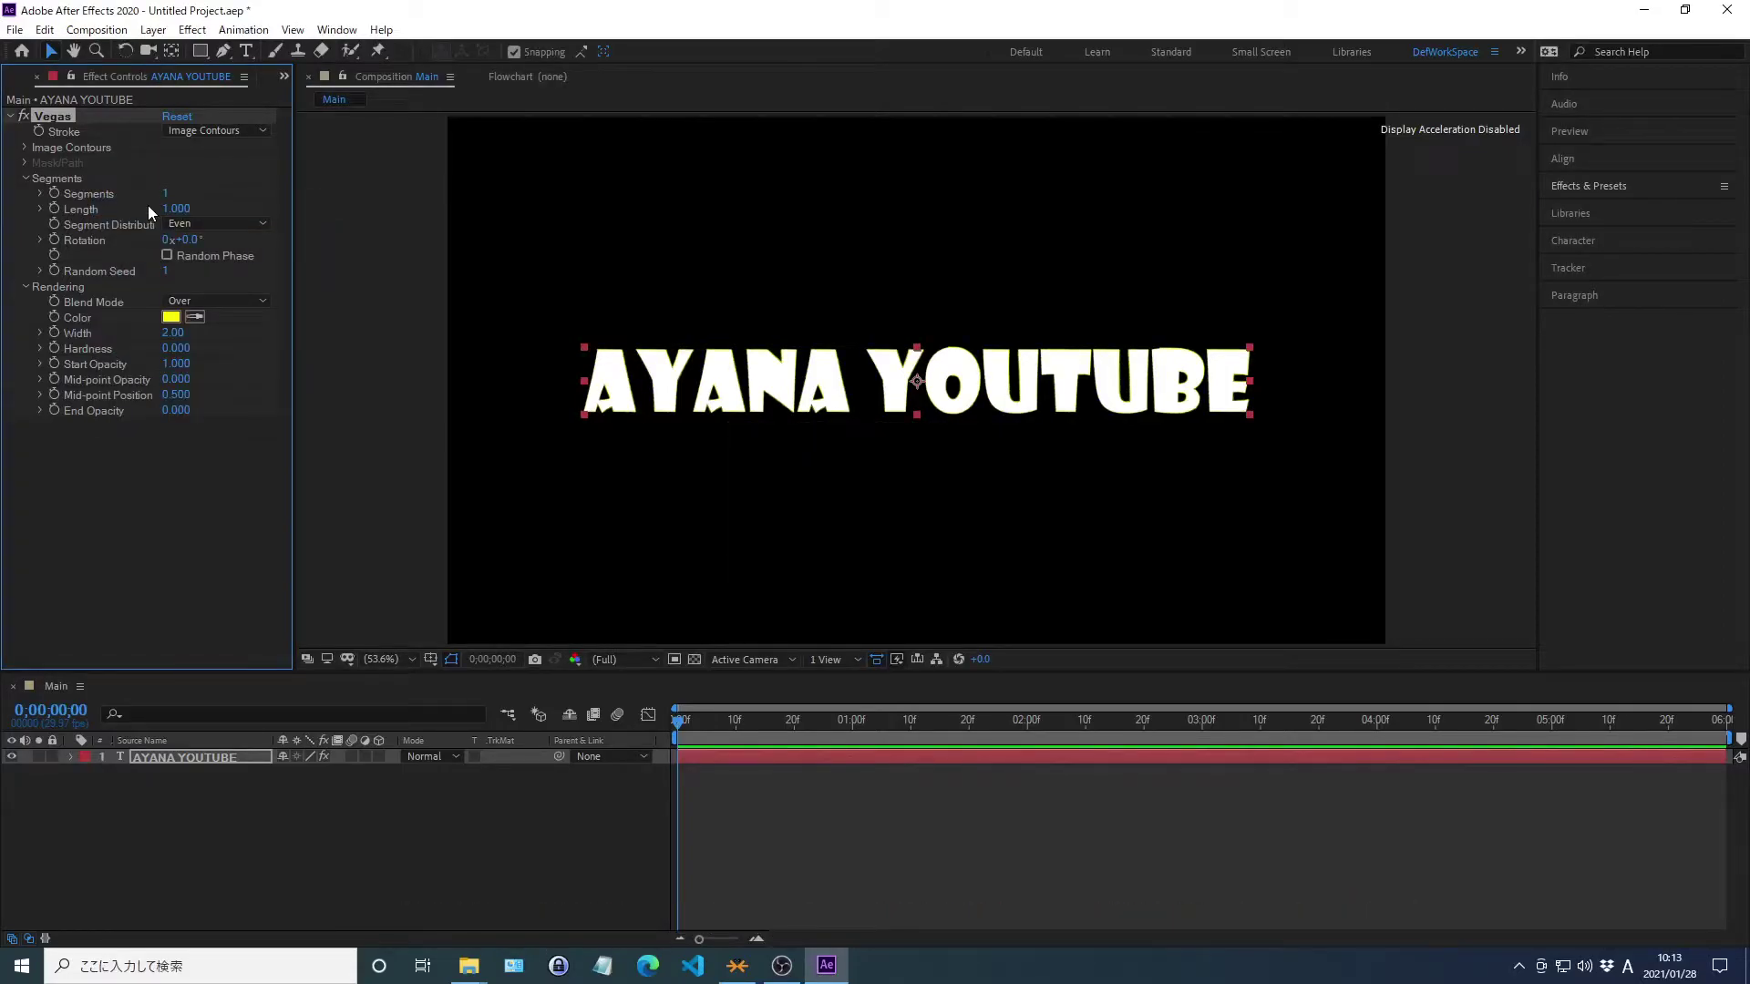
# Set the Vegas effect's Length to 0 and start keyframing Length and Rotation at 0;00;00;00
pyautogui.rightClick(82, 210)
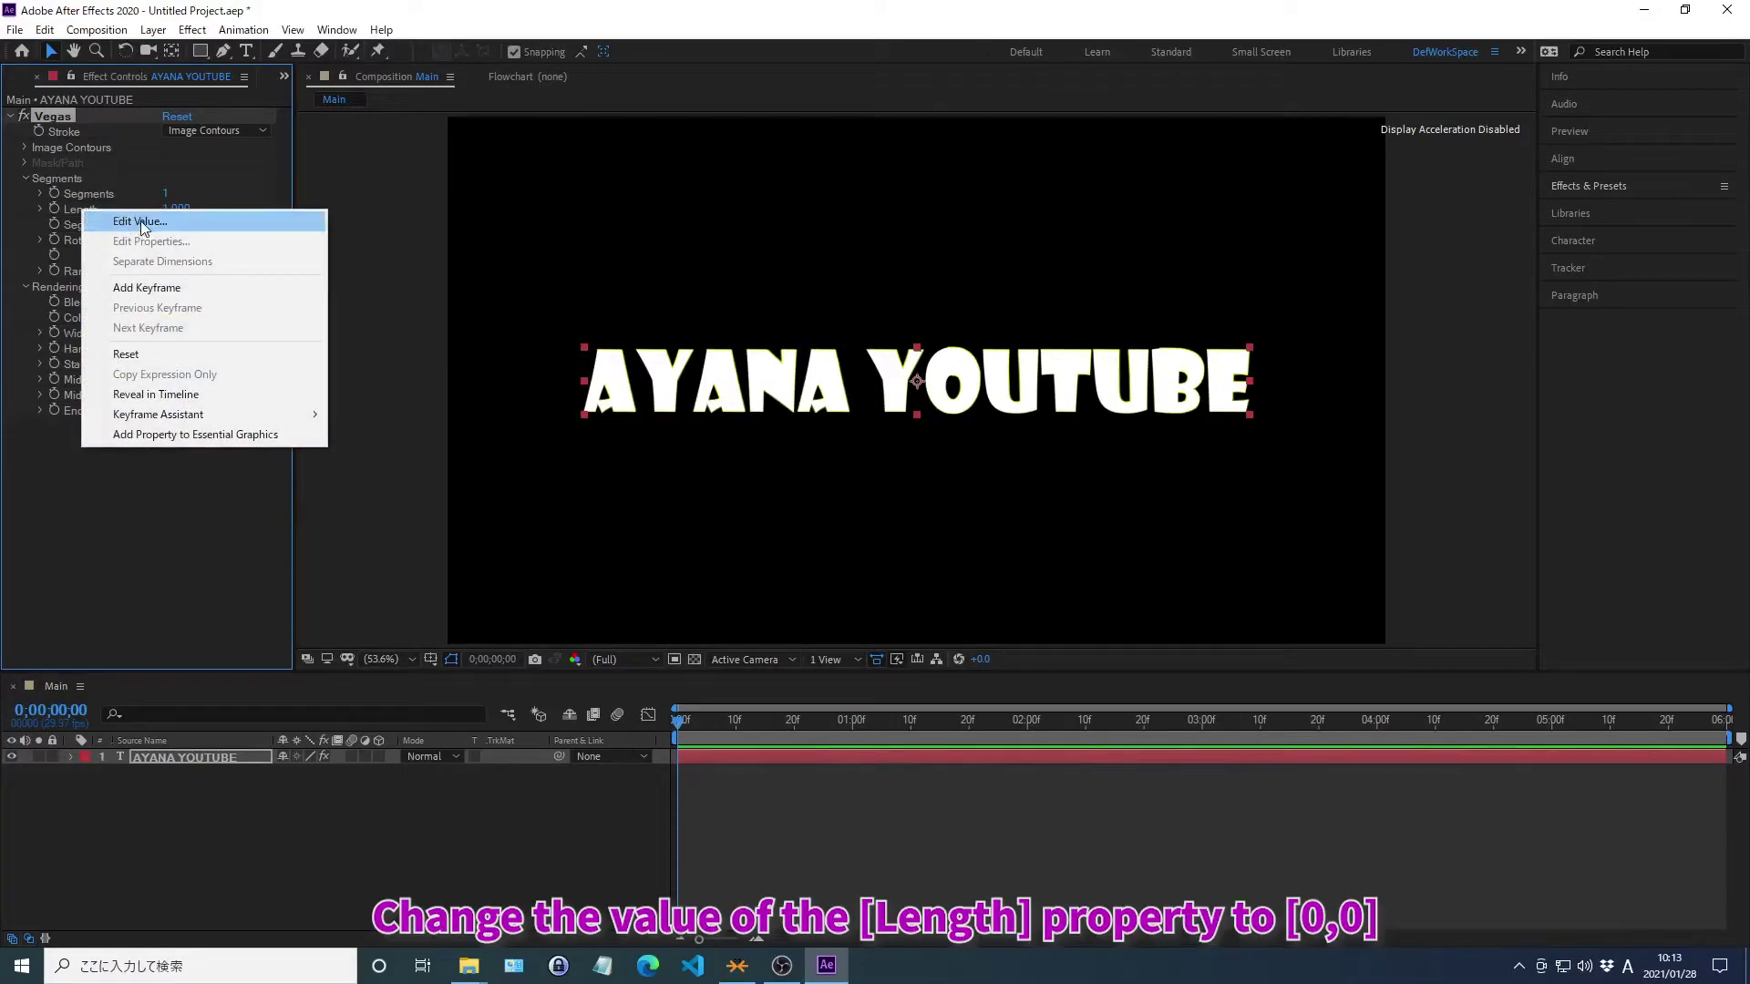
pyautogui.click(140, 220)
pyautogui.write('0')
pyautogui.press('Return')
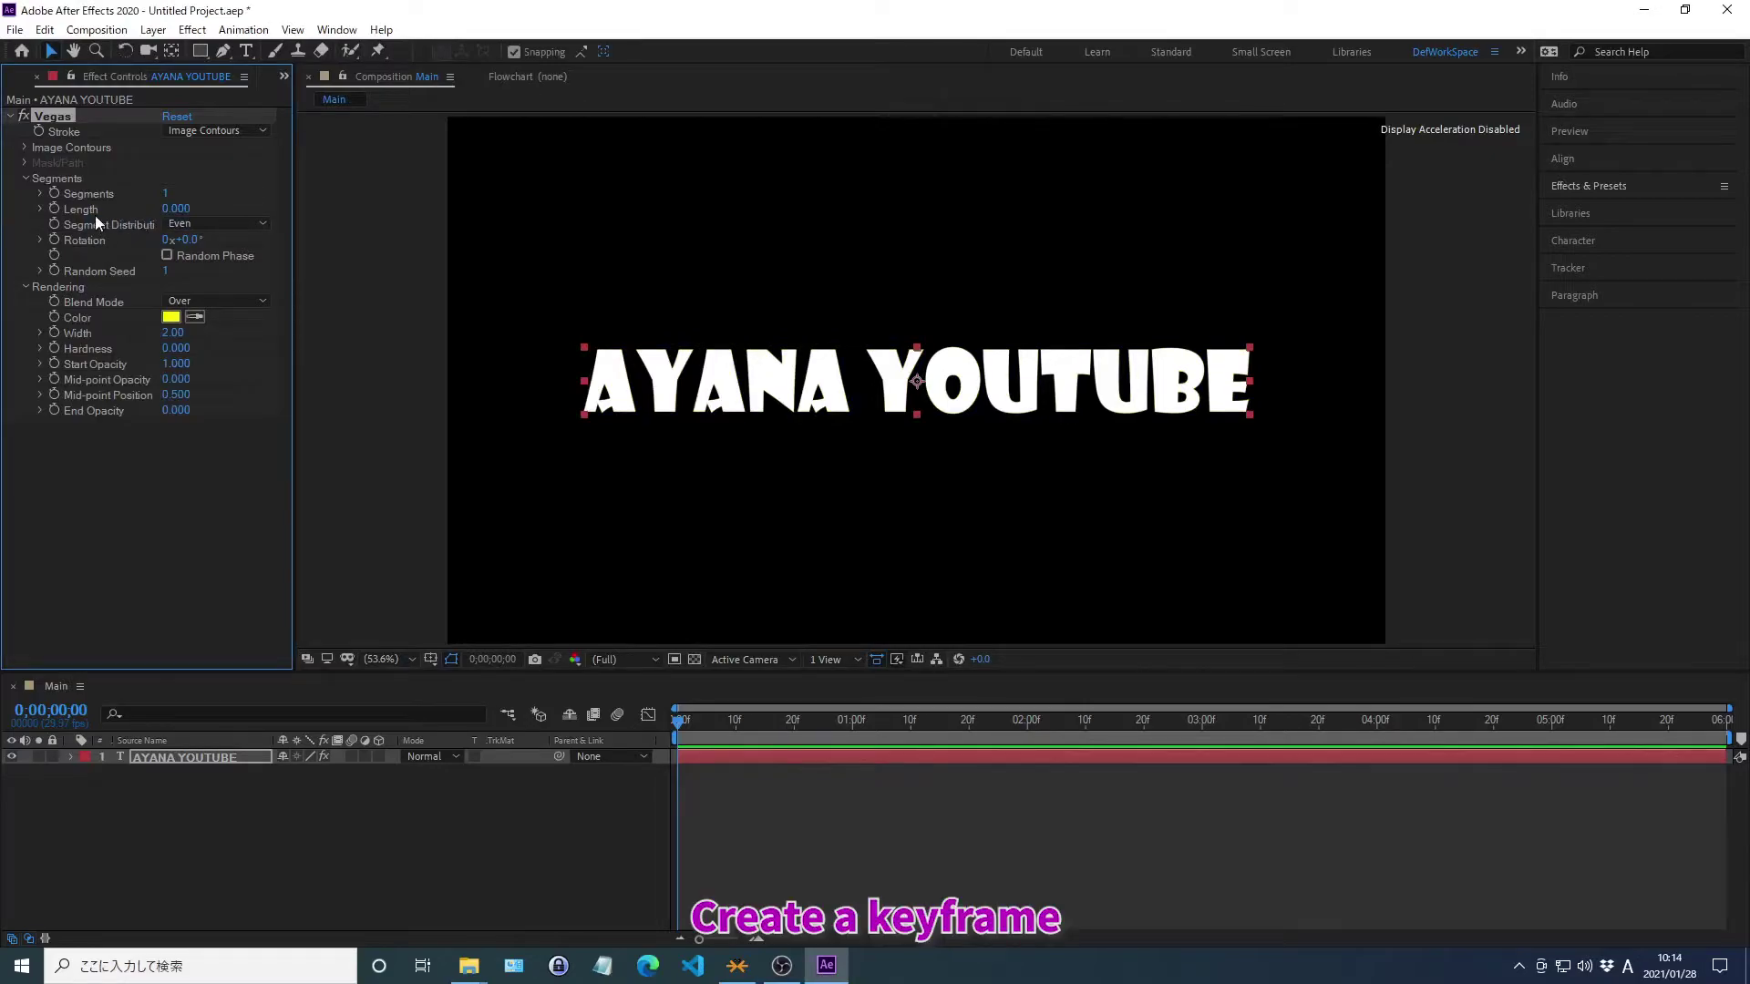
pyautogui.click(53, 209)
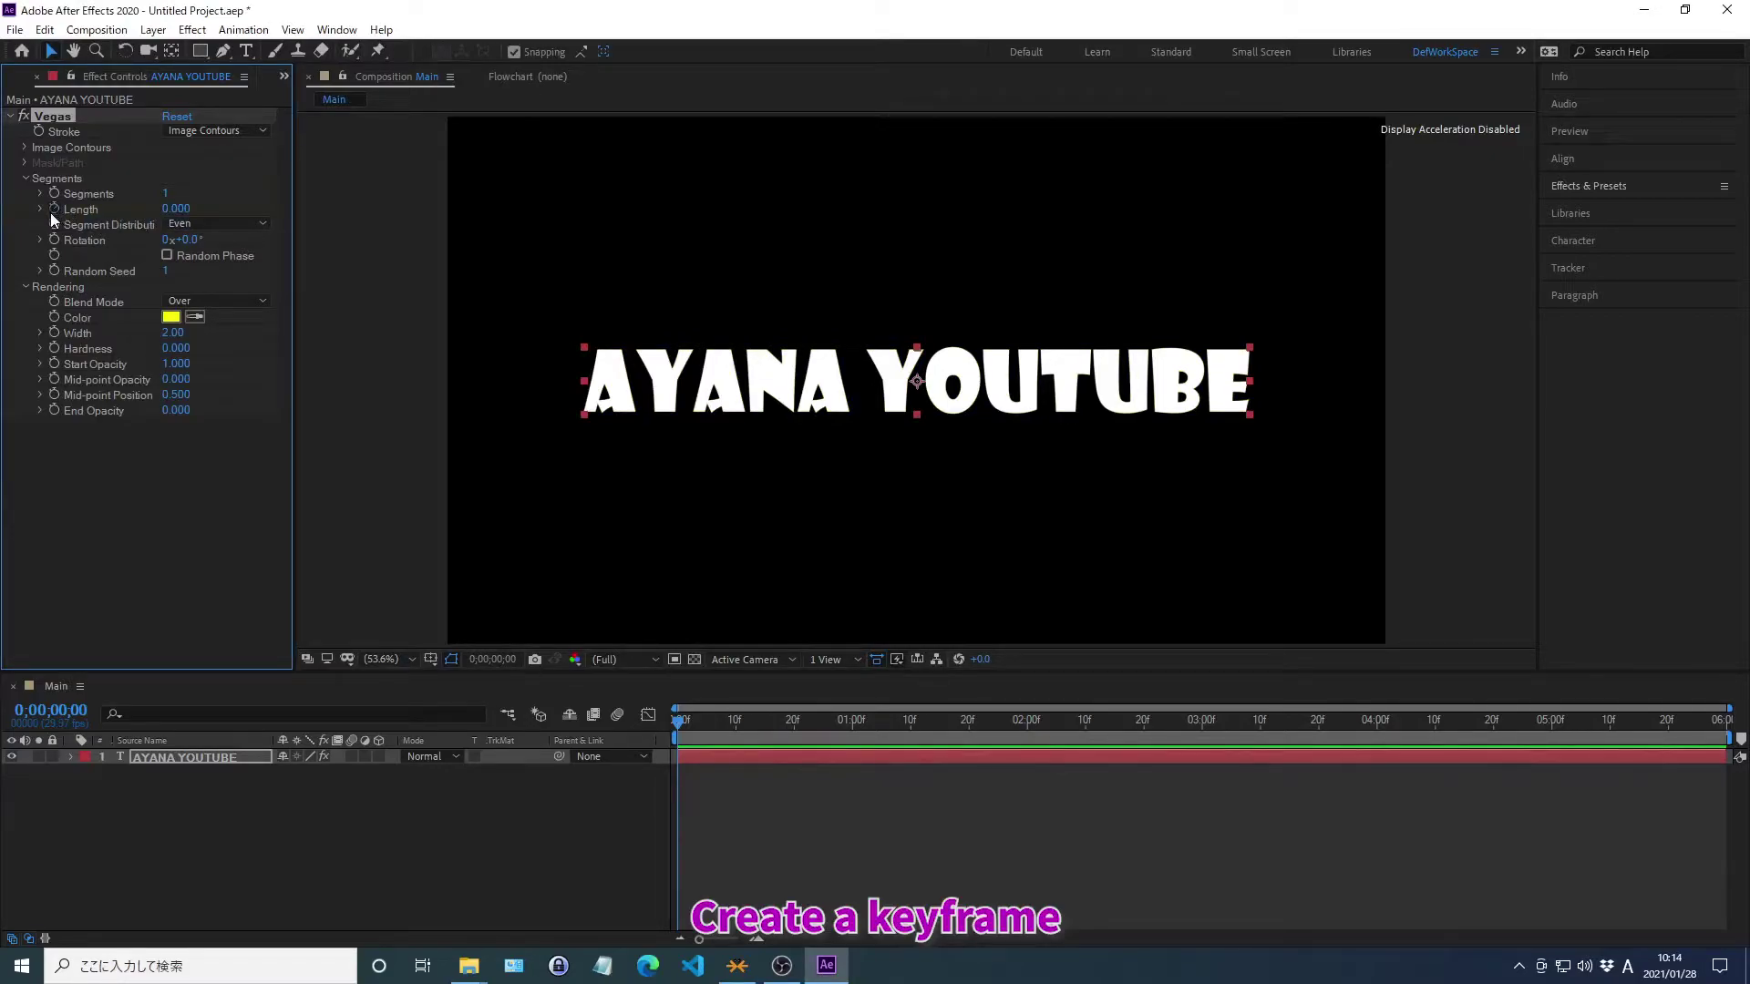
# Enable Random Phase in the Vegas effect and set its Blend Mode to Transparent
pyautogui.click(167, 256)
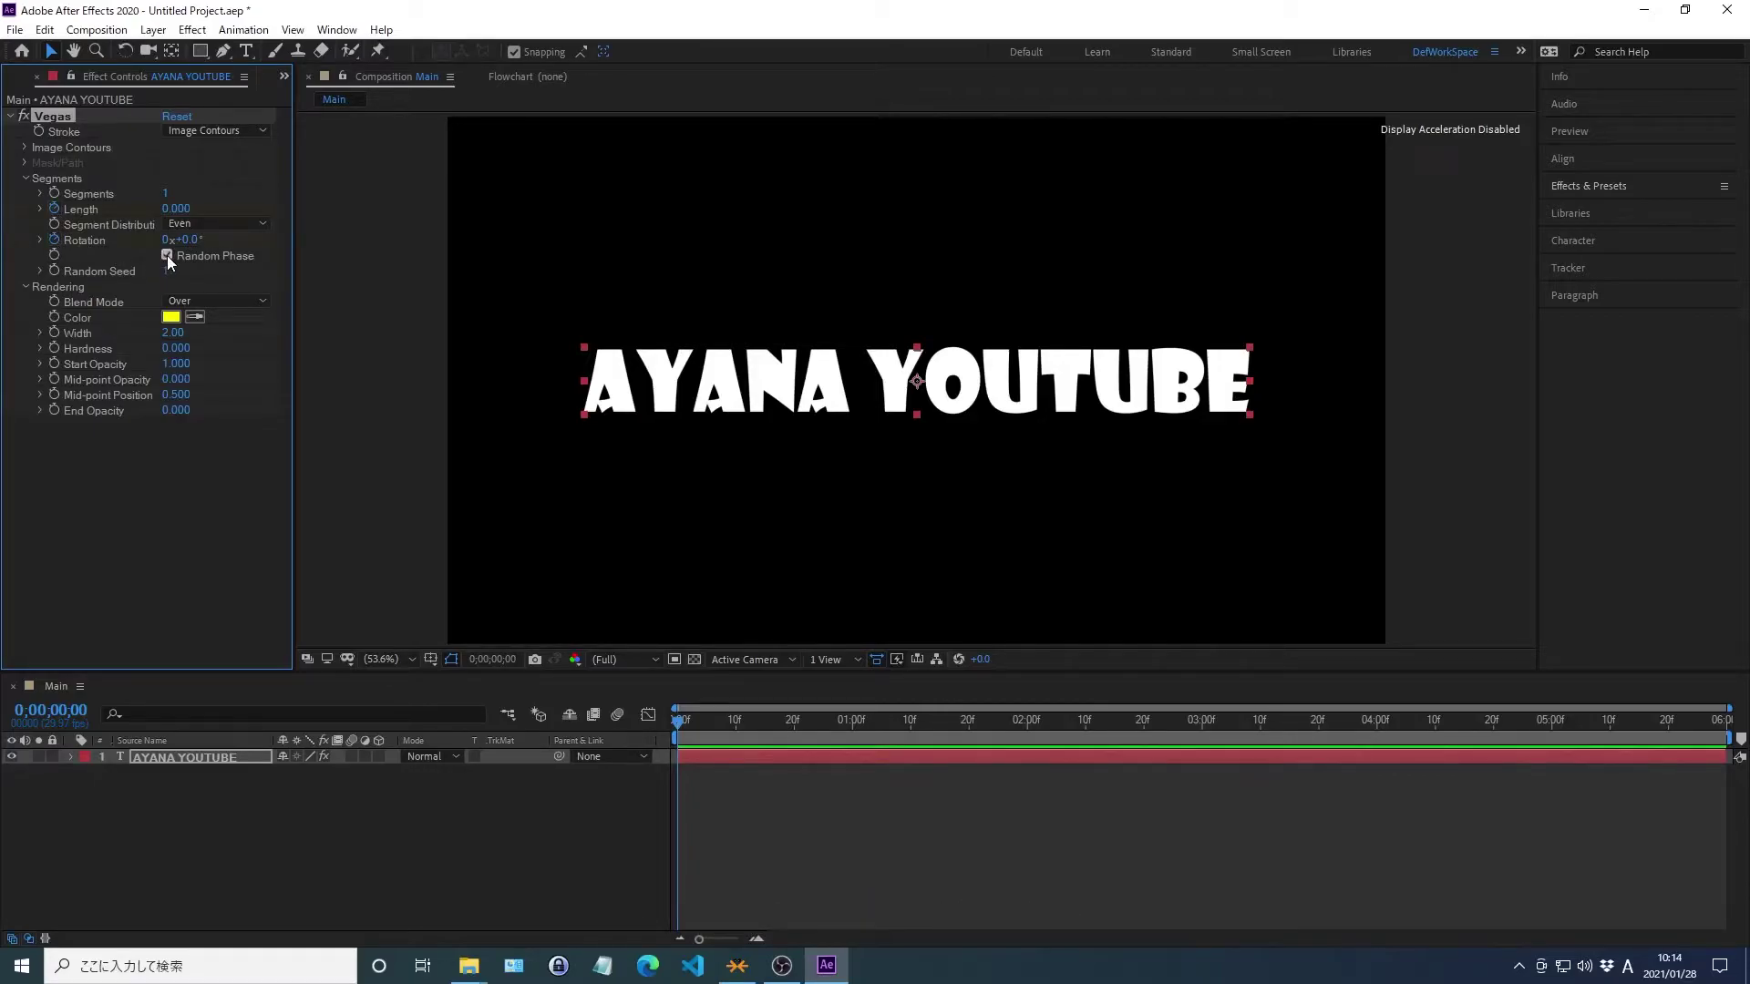
pyautogui.click(199, 301)
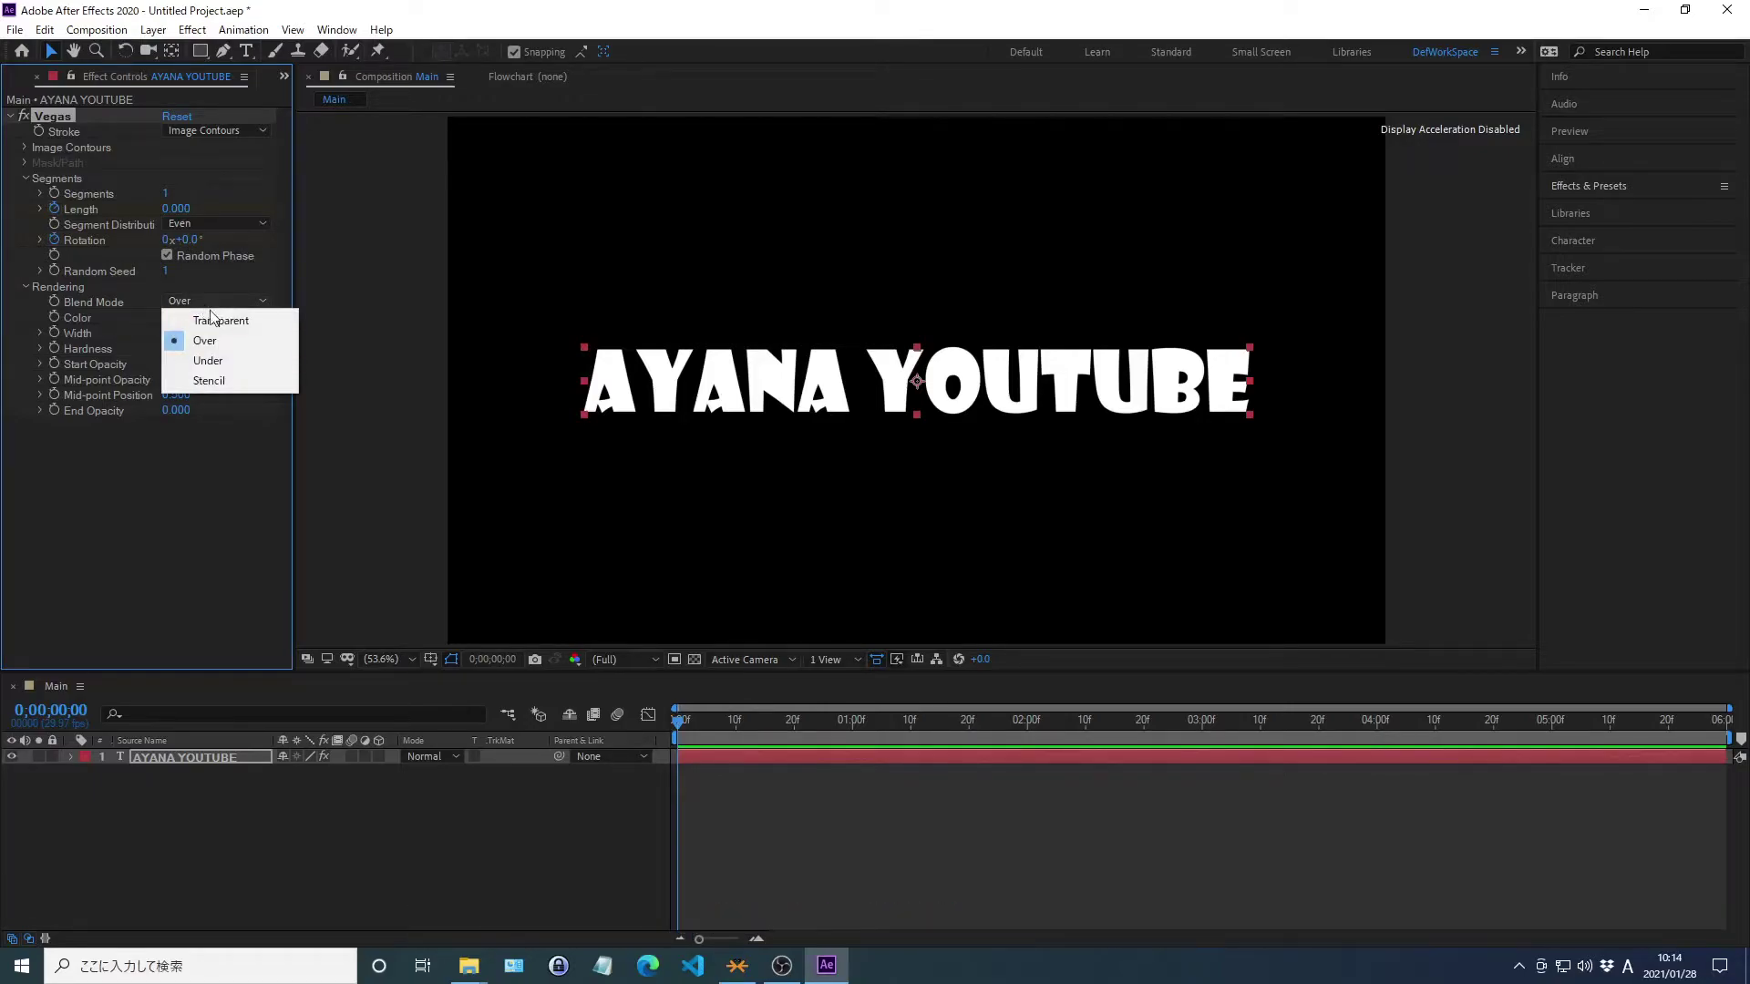
pyautogui.click(221, 320)
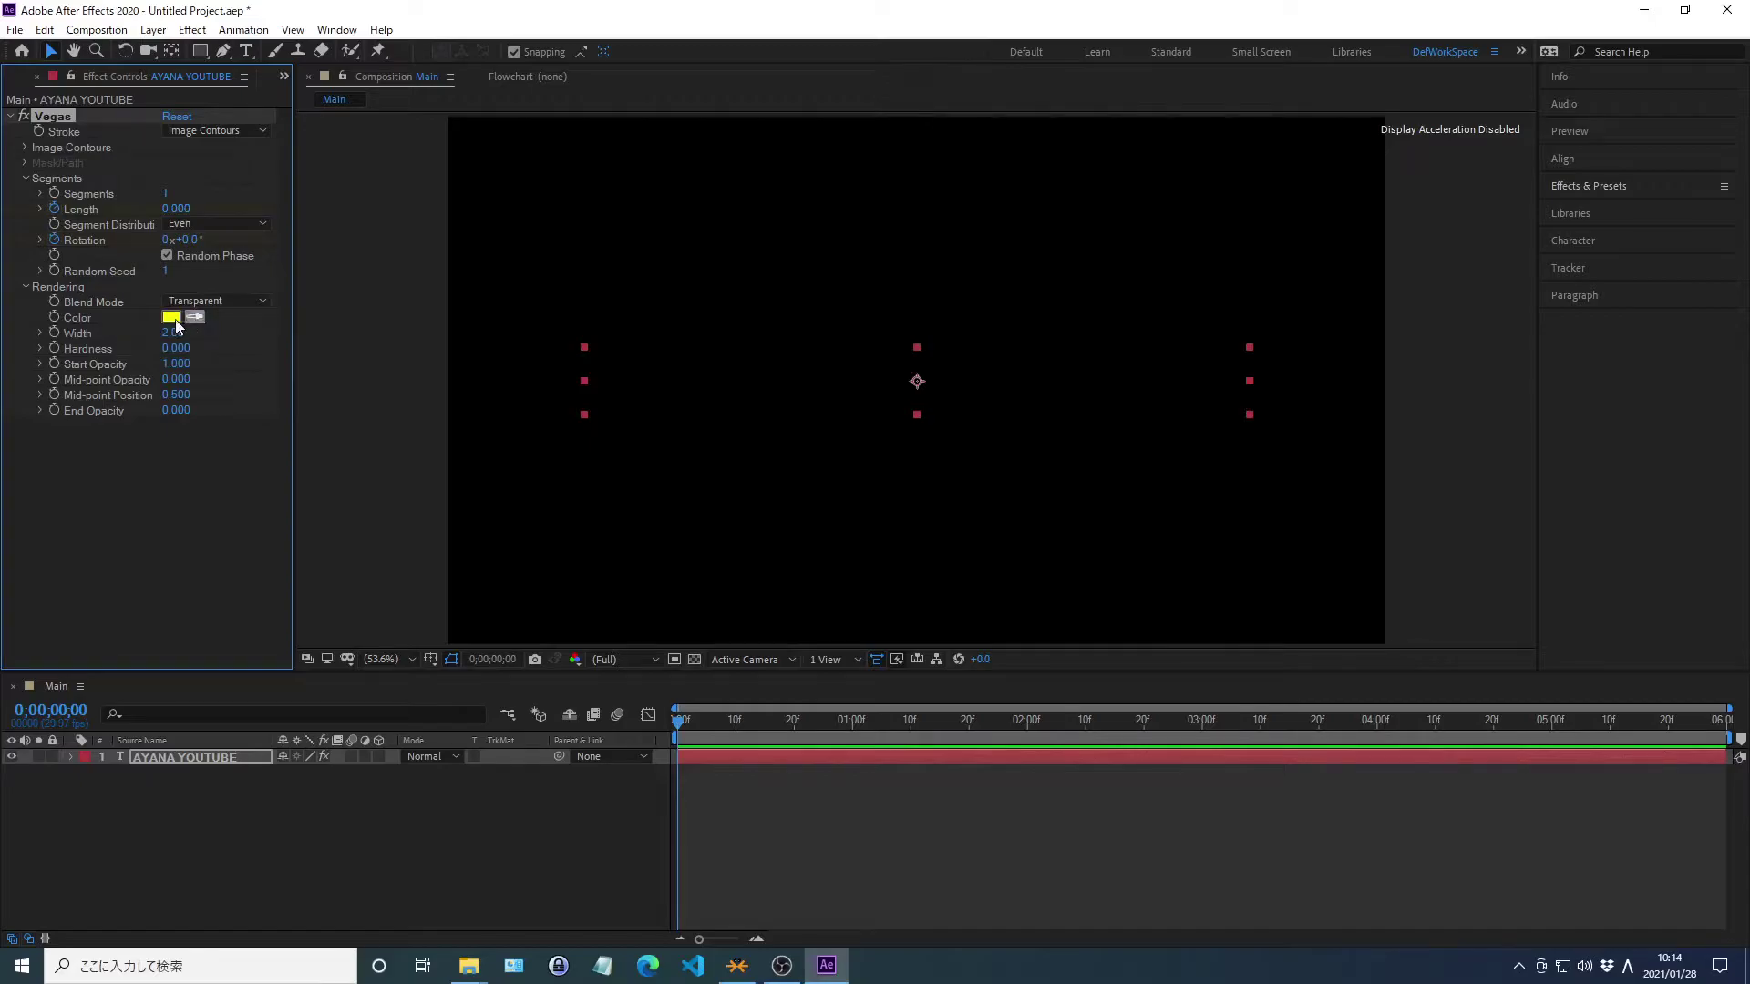
# Set the stroke Color of the Vegas effect to 52D3EF
pyautogui.rightClick(79, 319)
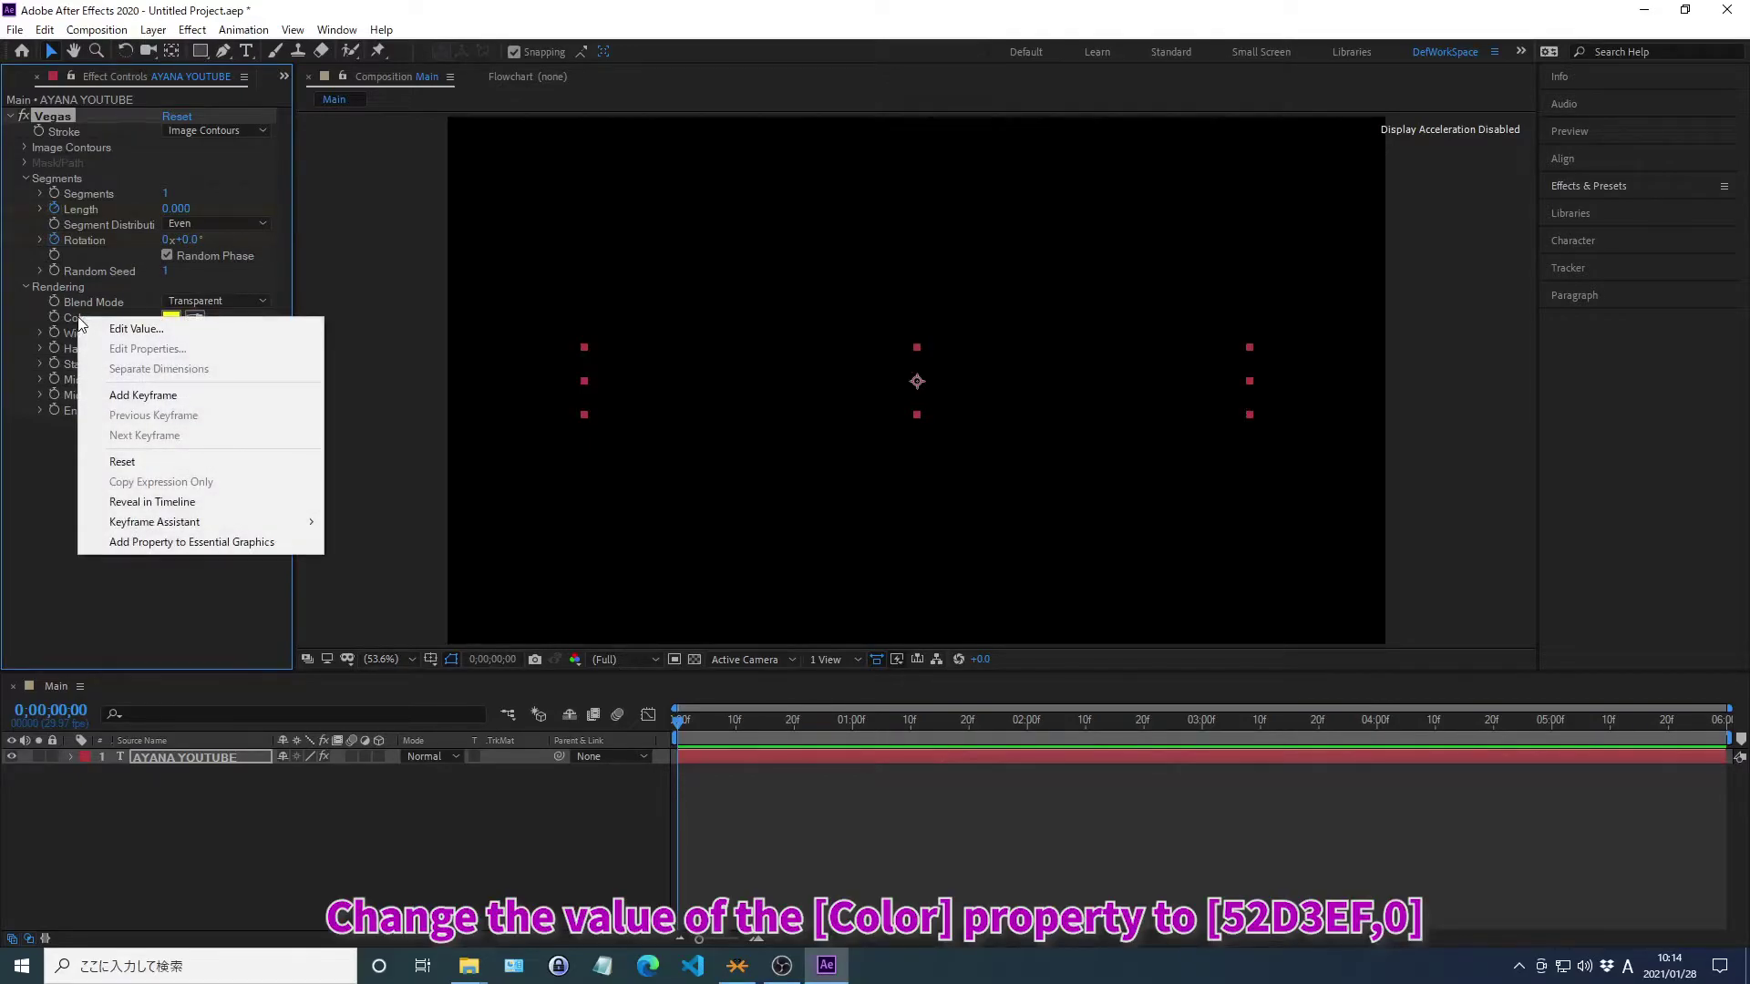
pyautogui.click(135, 328)
pyautogui.write('52d3ec')
pyautogui.press('Return')
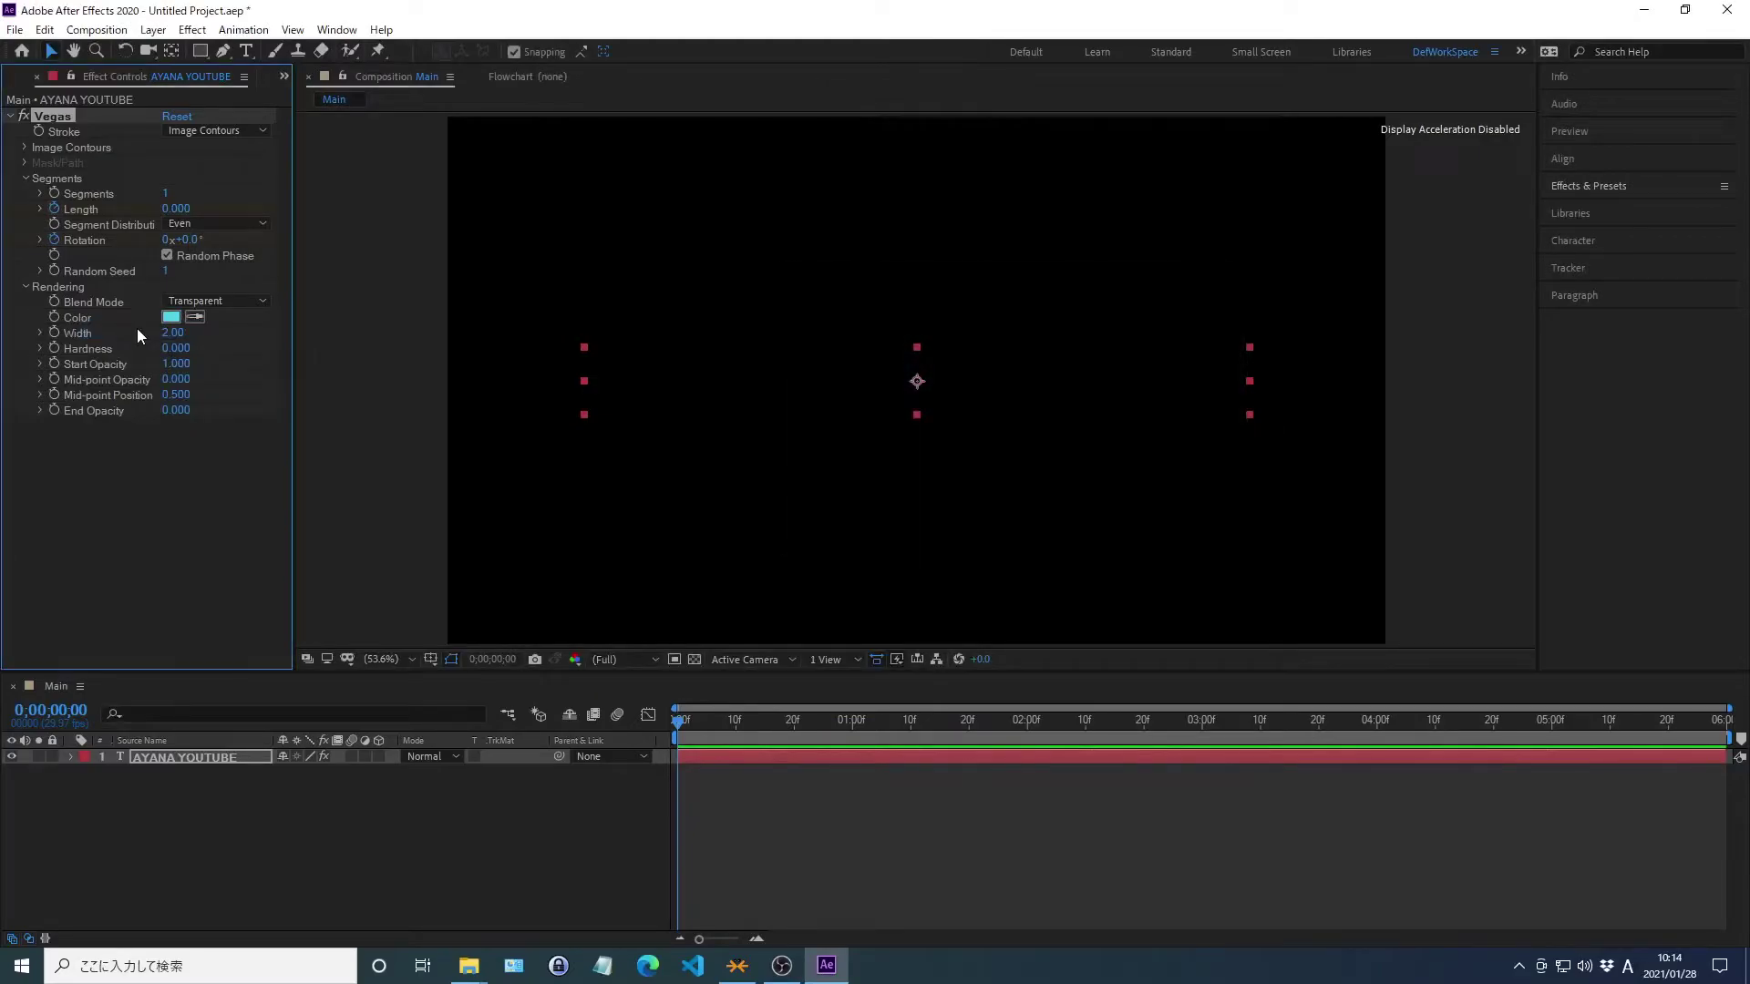
# Set the Vegas effect's stroke Width to 9 and create a Width keyframe at 0;00;00;00
pyautogui.rightClick(80, 334)
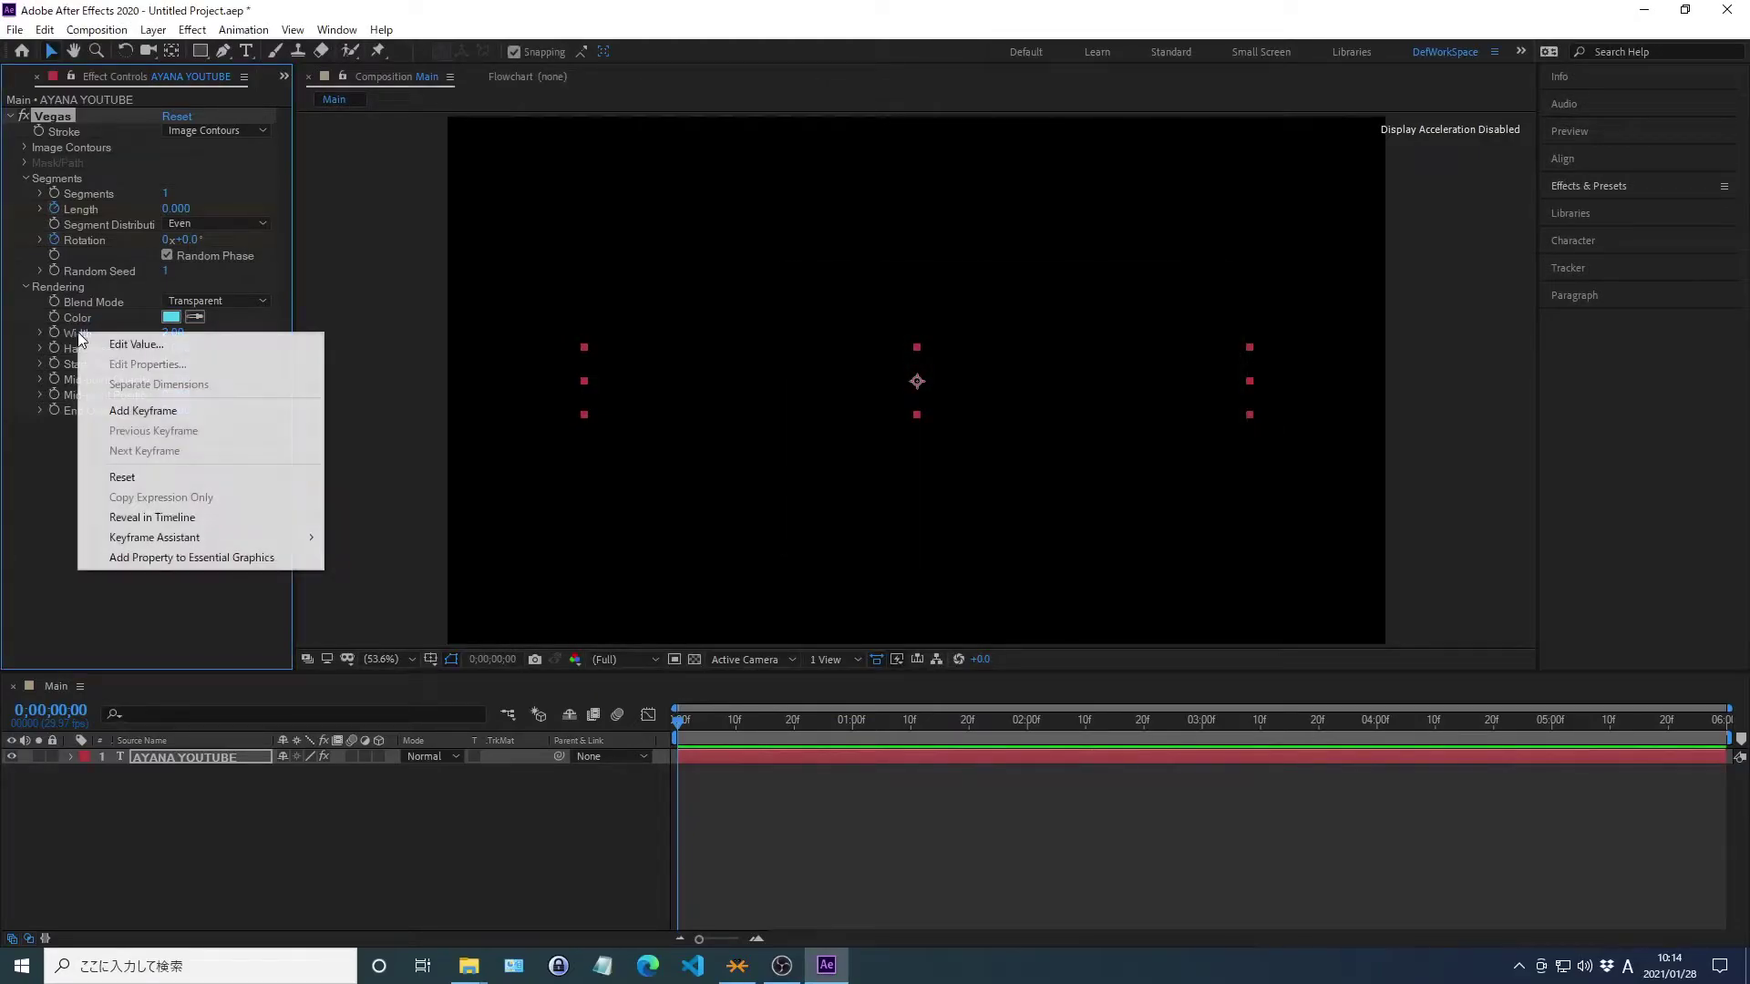
pyautogui.click(137, 344)
pyautogui.write('9')
pyautogui.press('Return')
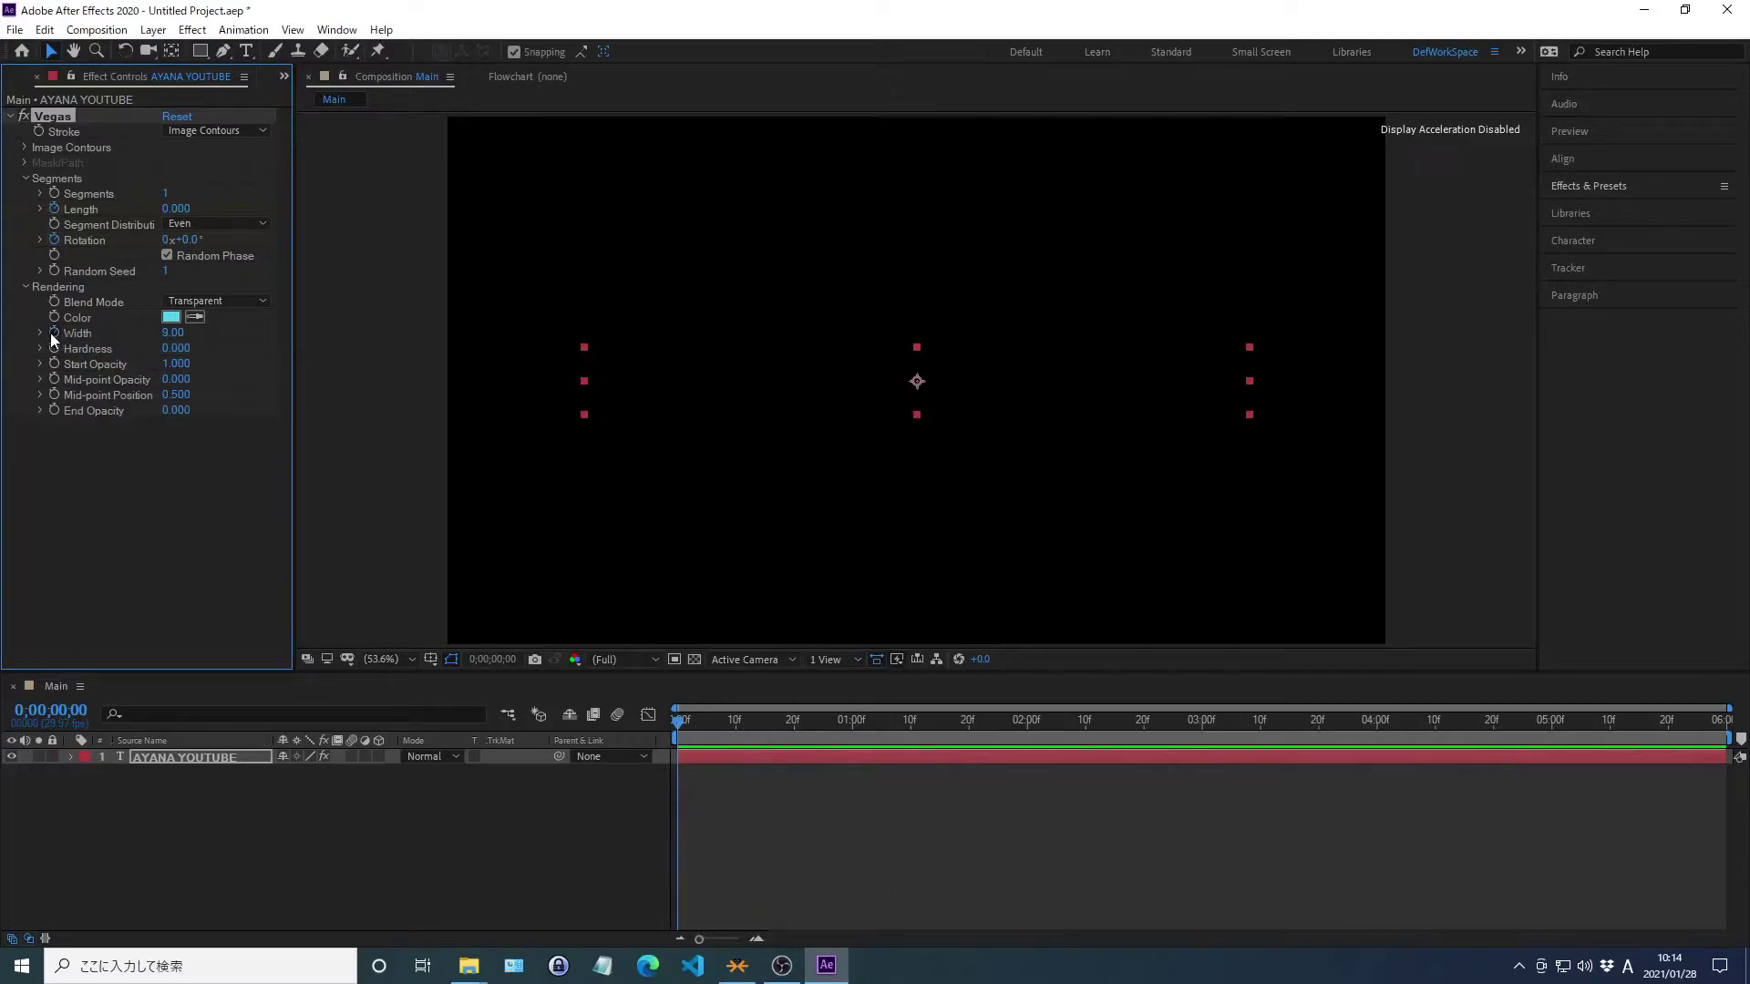
# Move the current time of the Main composition to 0;00;03;00
pyautogui.hotkey('alt', 'shift', 'j')
pyautogui.write('0;00;03;00')
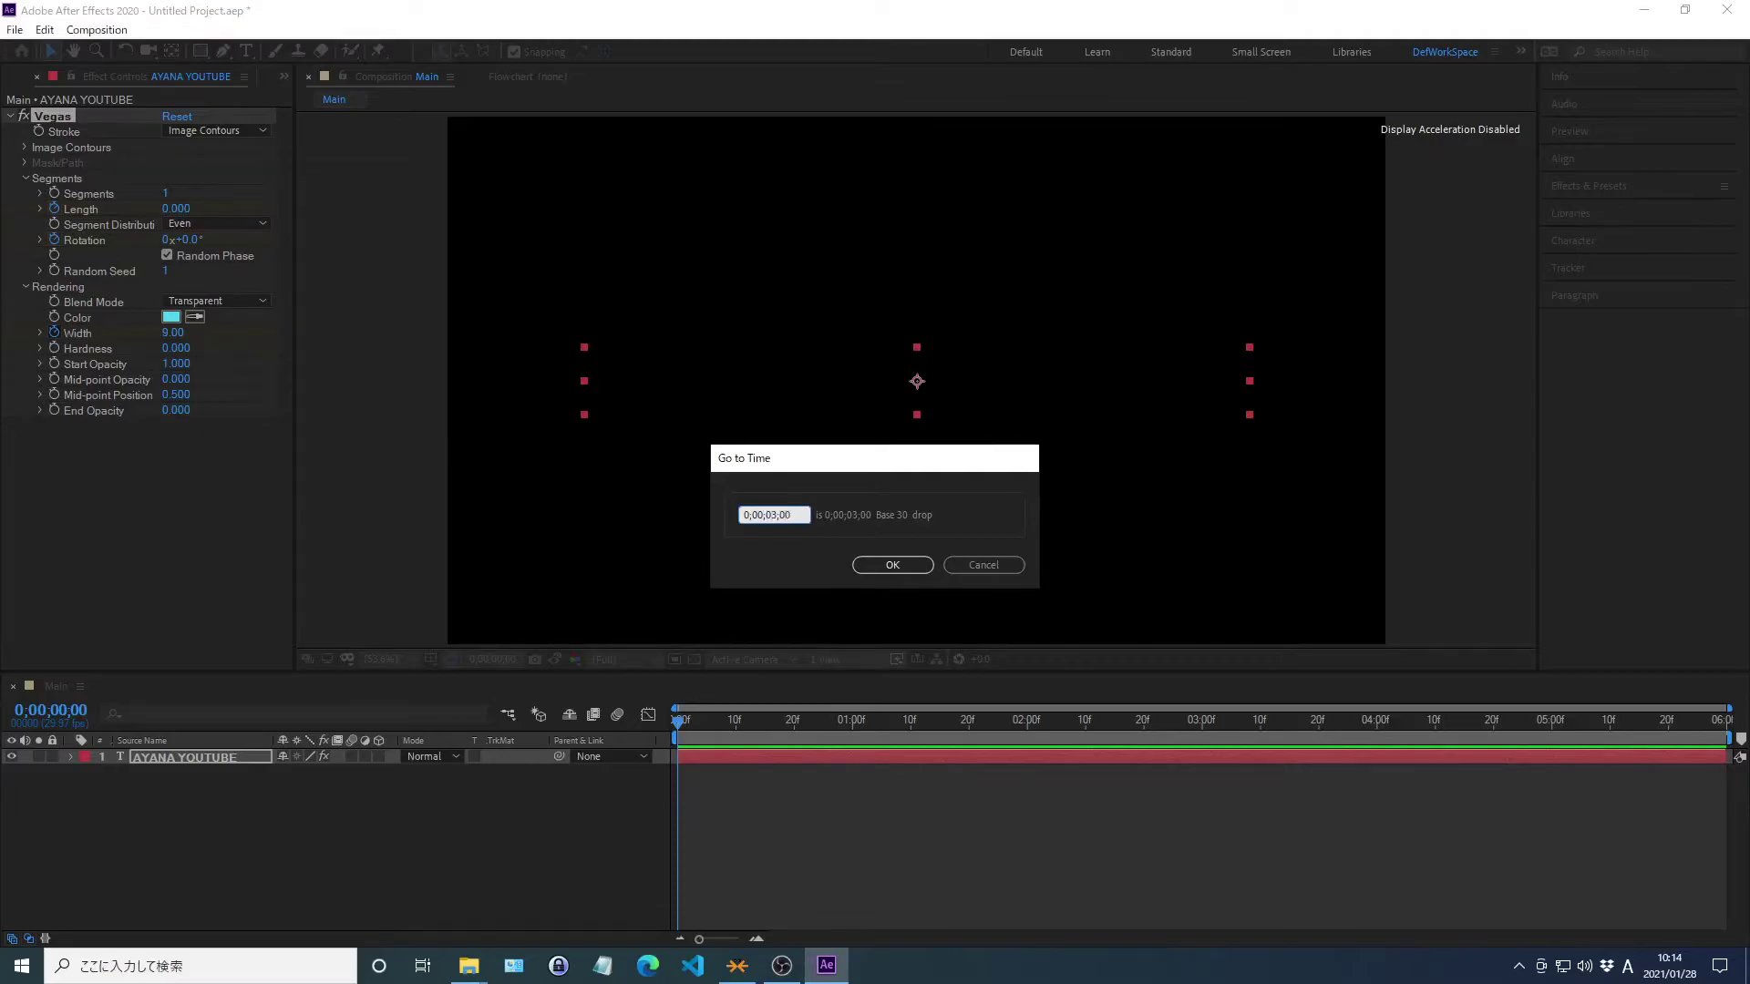
pyautogui.press('Return')
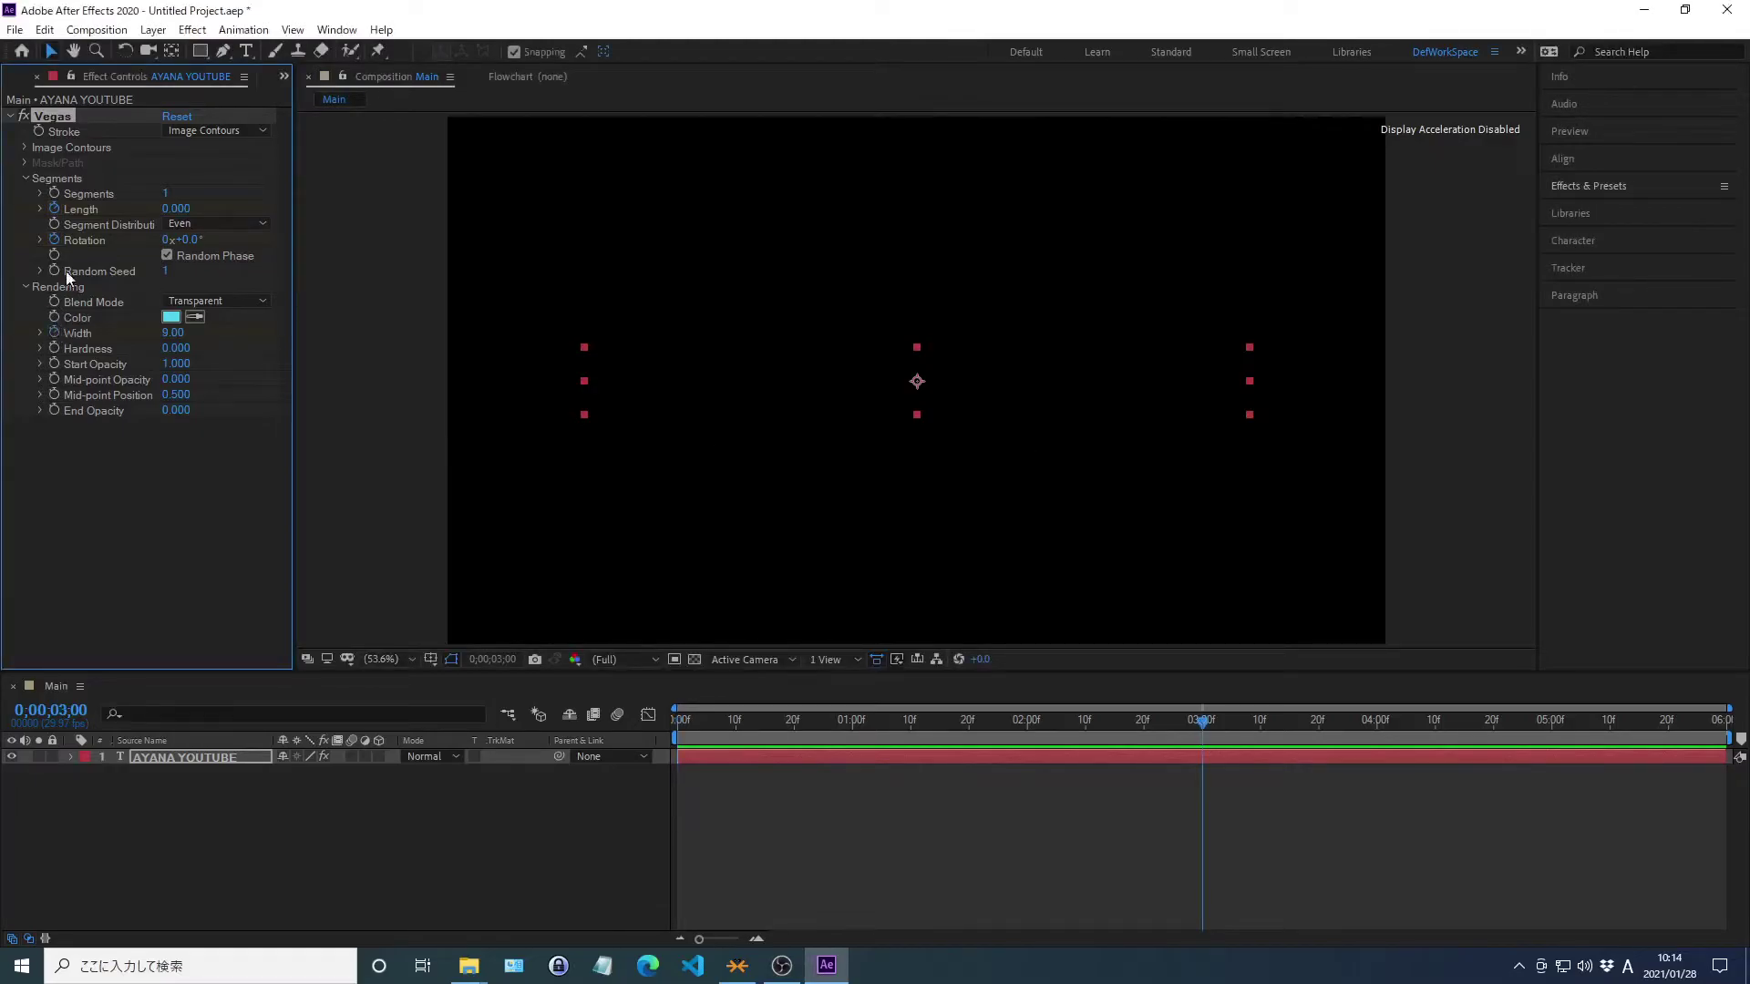
# Set the Vegas effect's segment Length to 1 at 0;00;03;00 on the AYANA YOUTUBE layer
pyautogui.rightClick(80, 210)
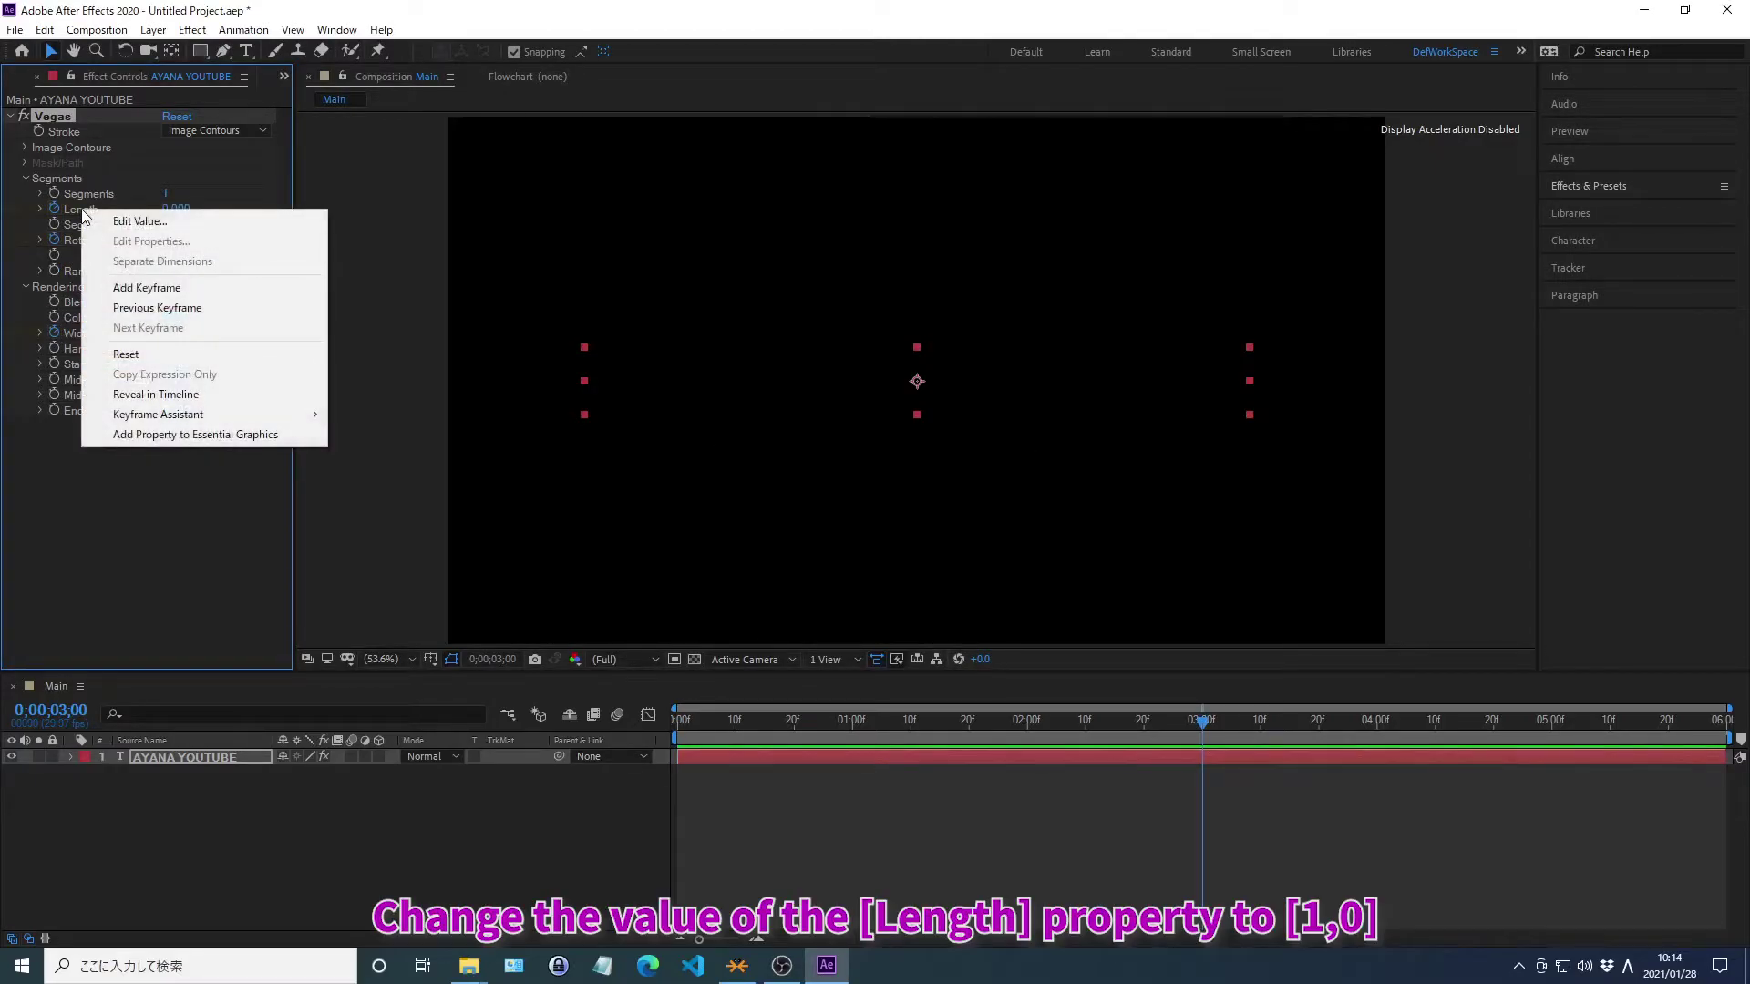
pyautogui.click(140, 221)
pyautogui.write('1')
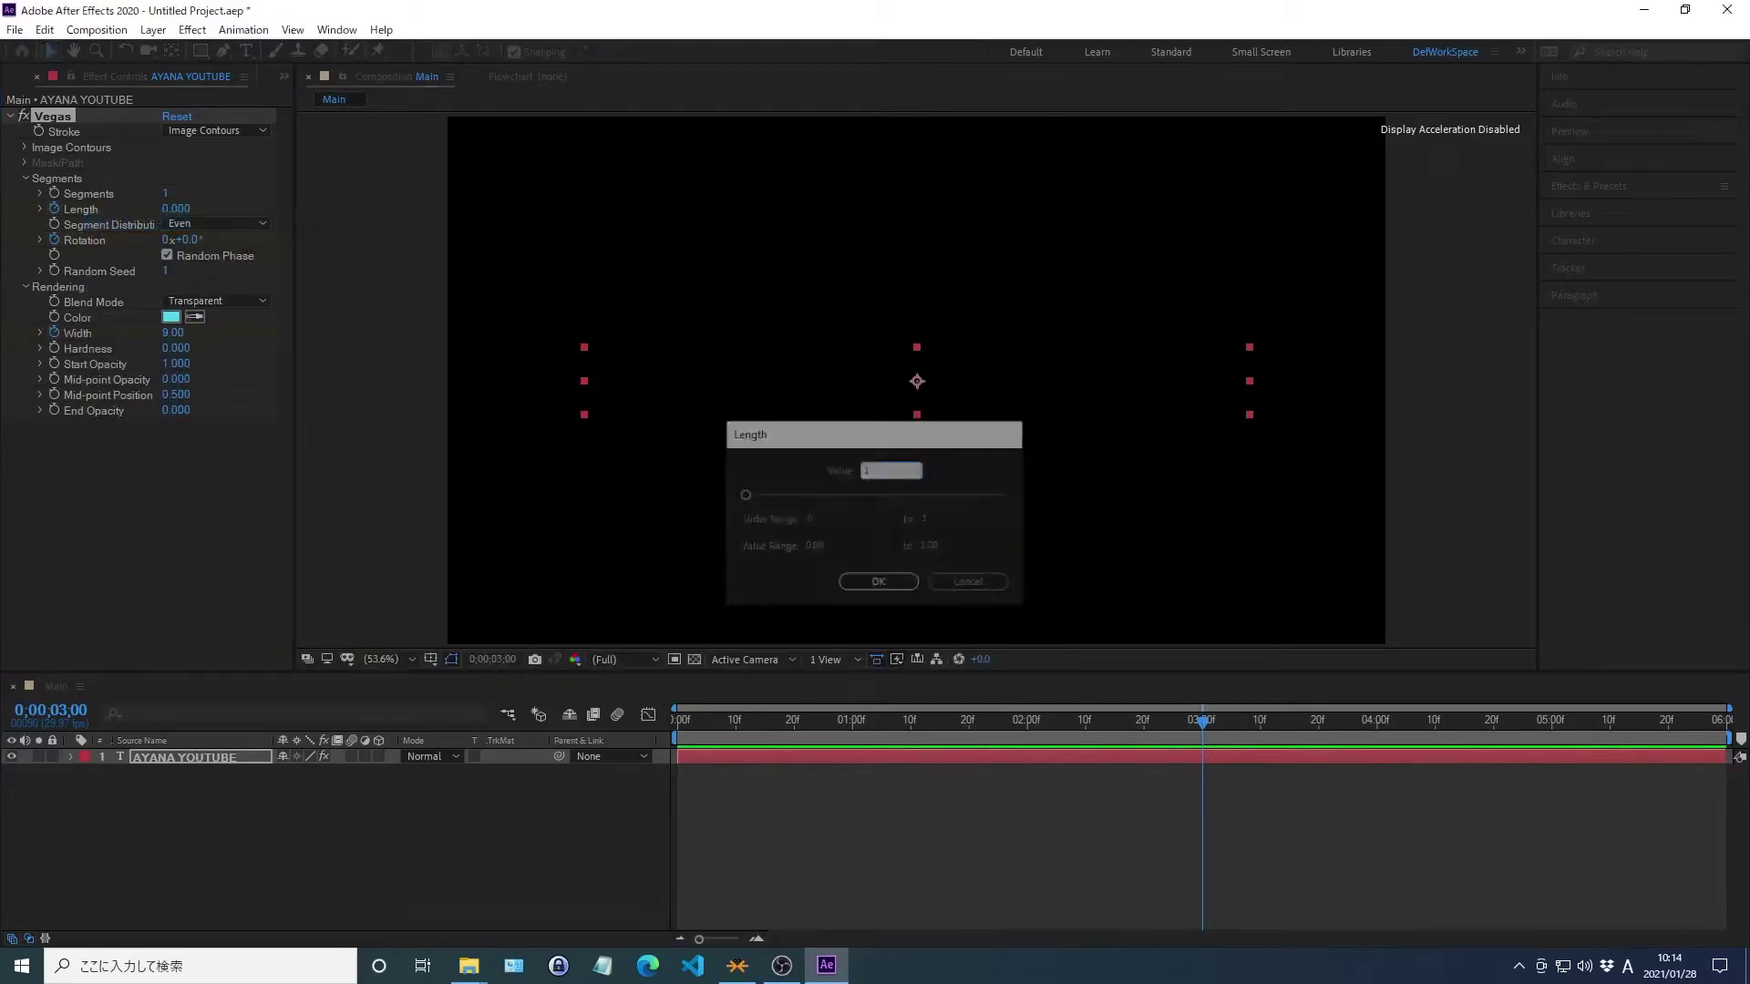
pyautogui.press('Return')
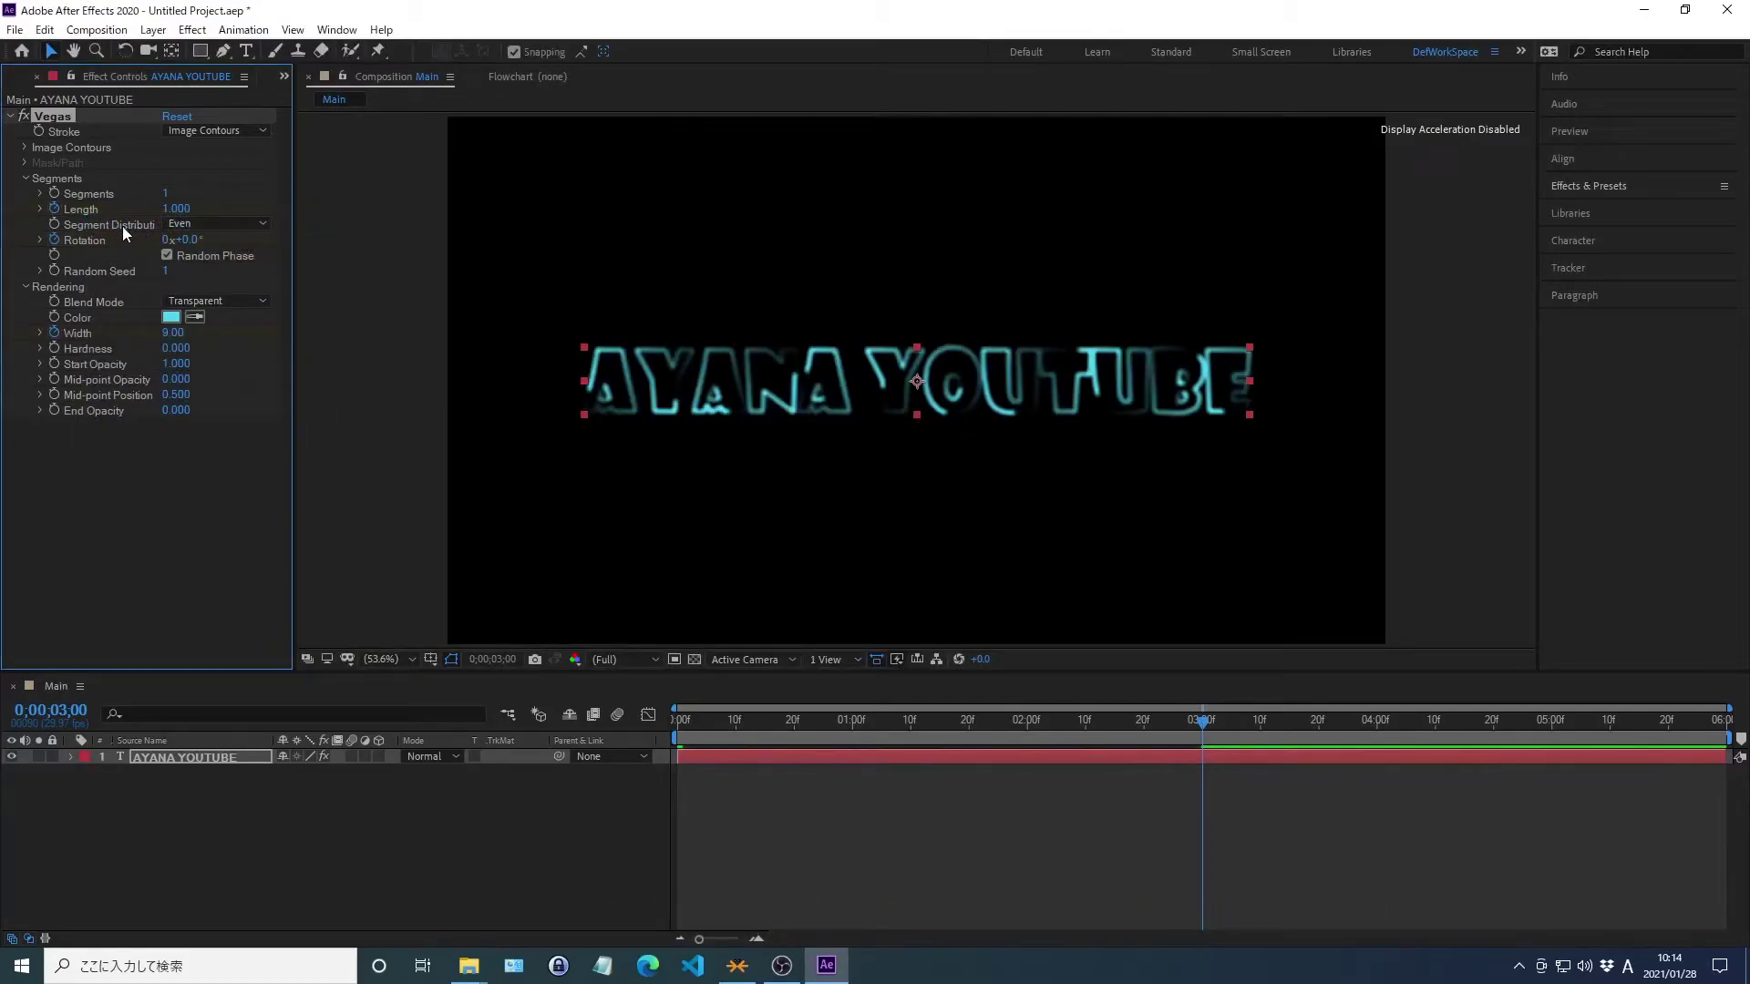
# Set the Vegas effect's Rotation to one full revolution (1x+0.0°) at 0;00;03;00
pyautogui.rightClick(86, 243)
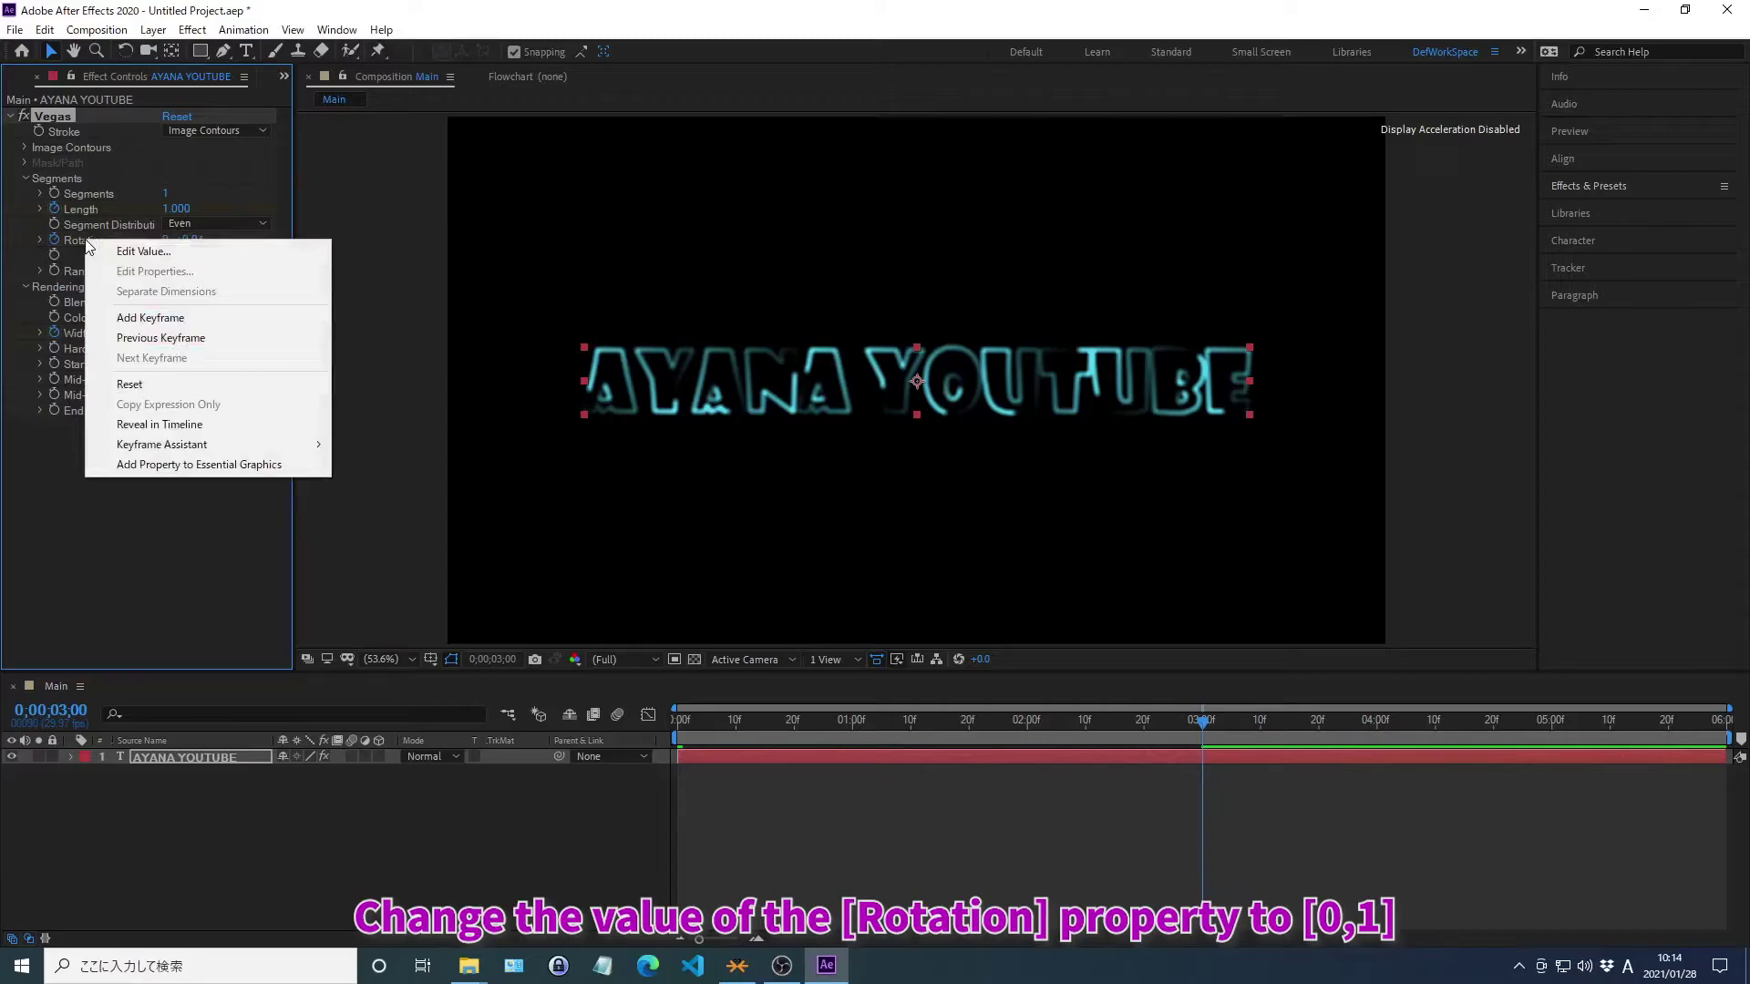
pyautogui.click(144, 250)
pyautogui.press('Tab')
pyautogui.write('1')
pyautogui.press('Return')
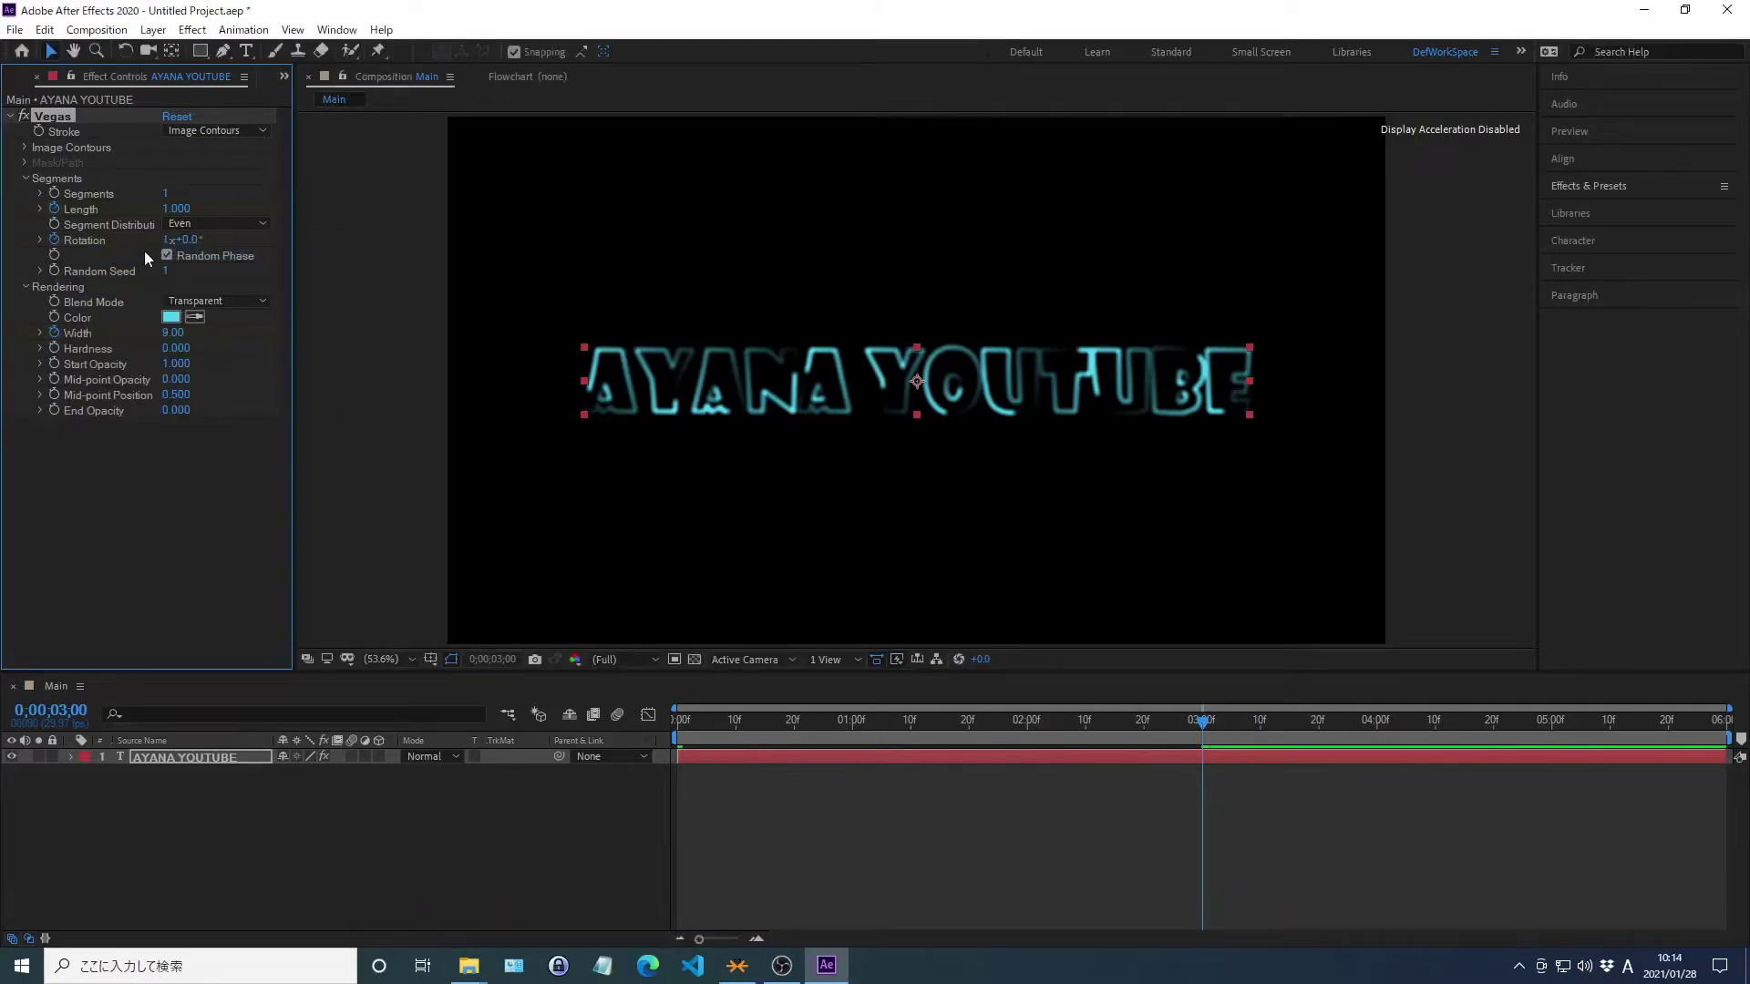
# Set the Vegas effect's stroke Width to 15 at 0;00;03;00 and collapse the effect's properties
pyautogui.rightClick(78, 334)
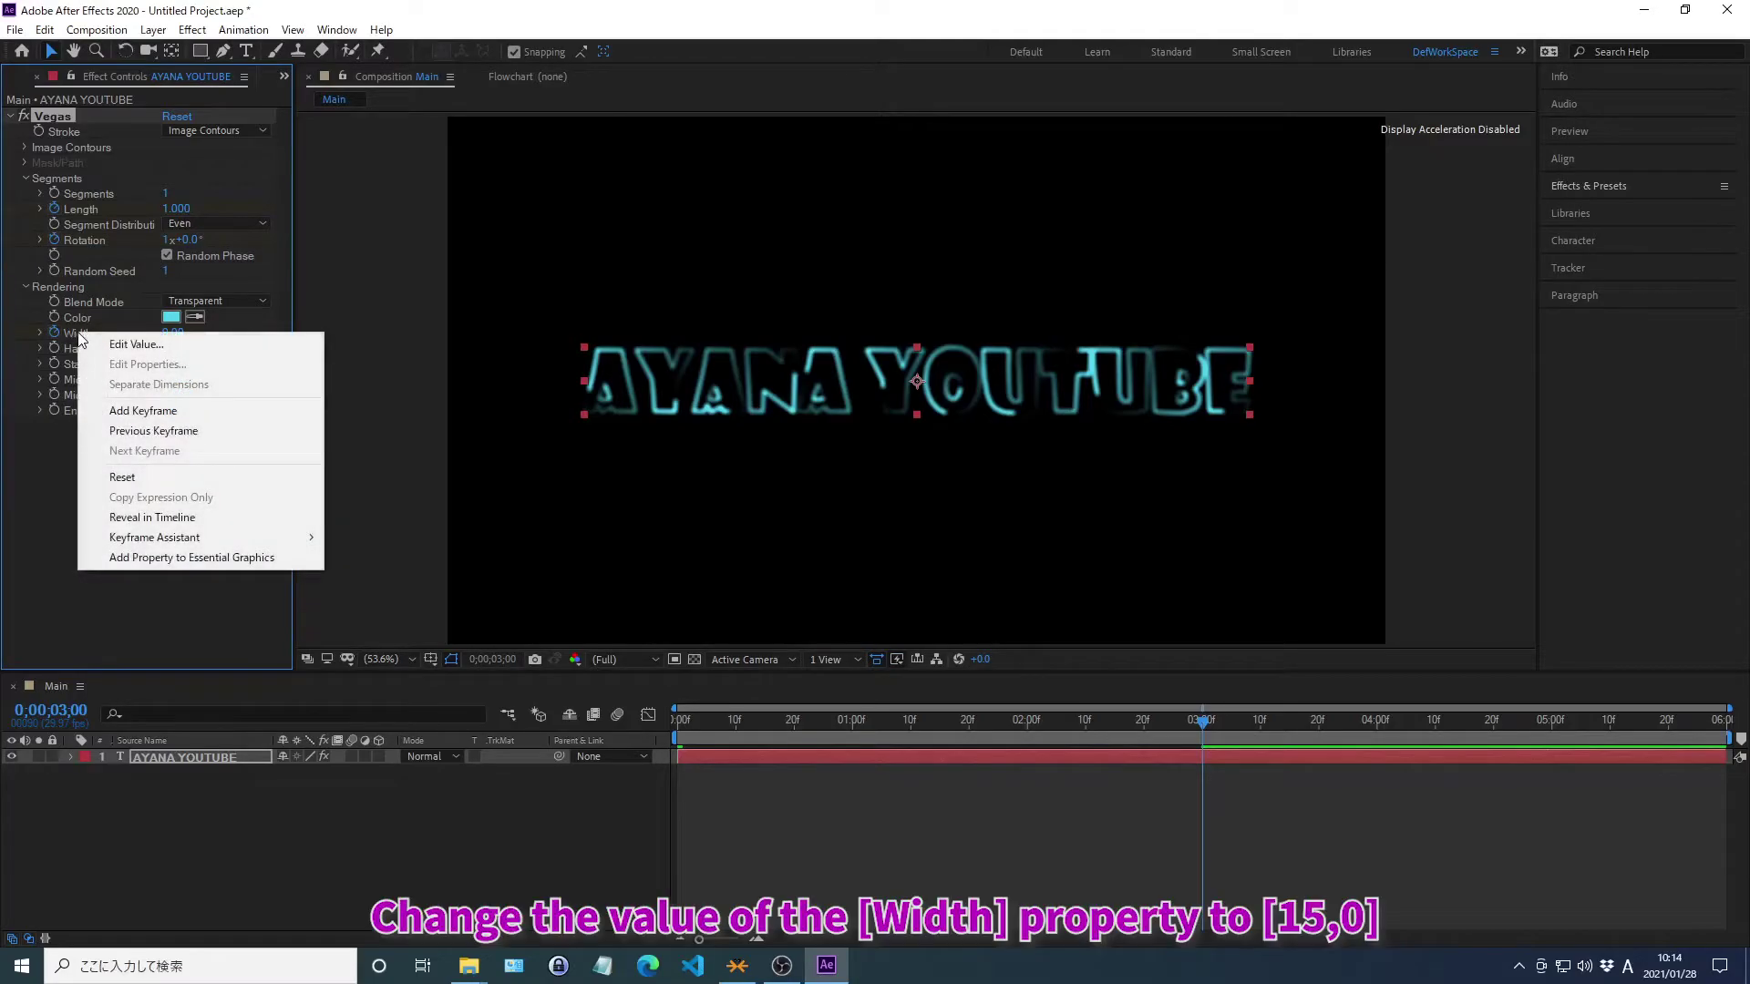
pyautogui.click(136, 343)
pyautogui.write('15')
pyautogui.press('Return')
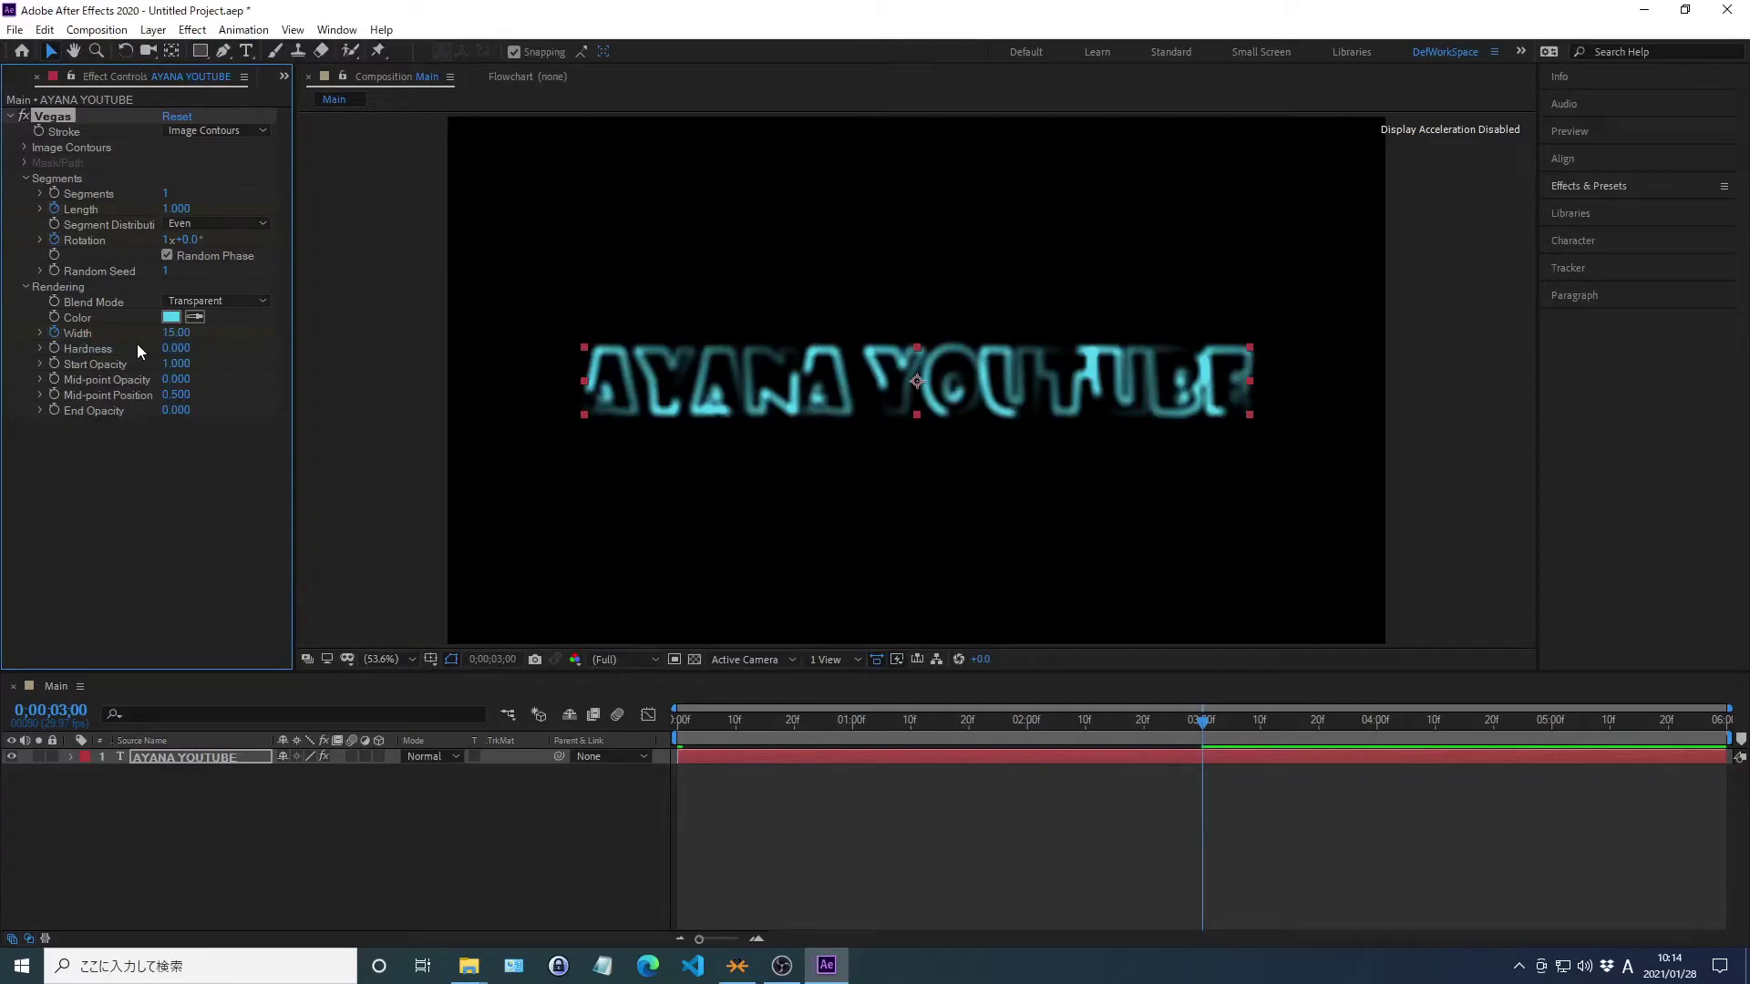
pyautogui.click(13, 116)
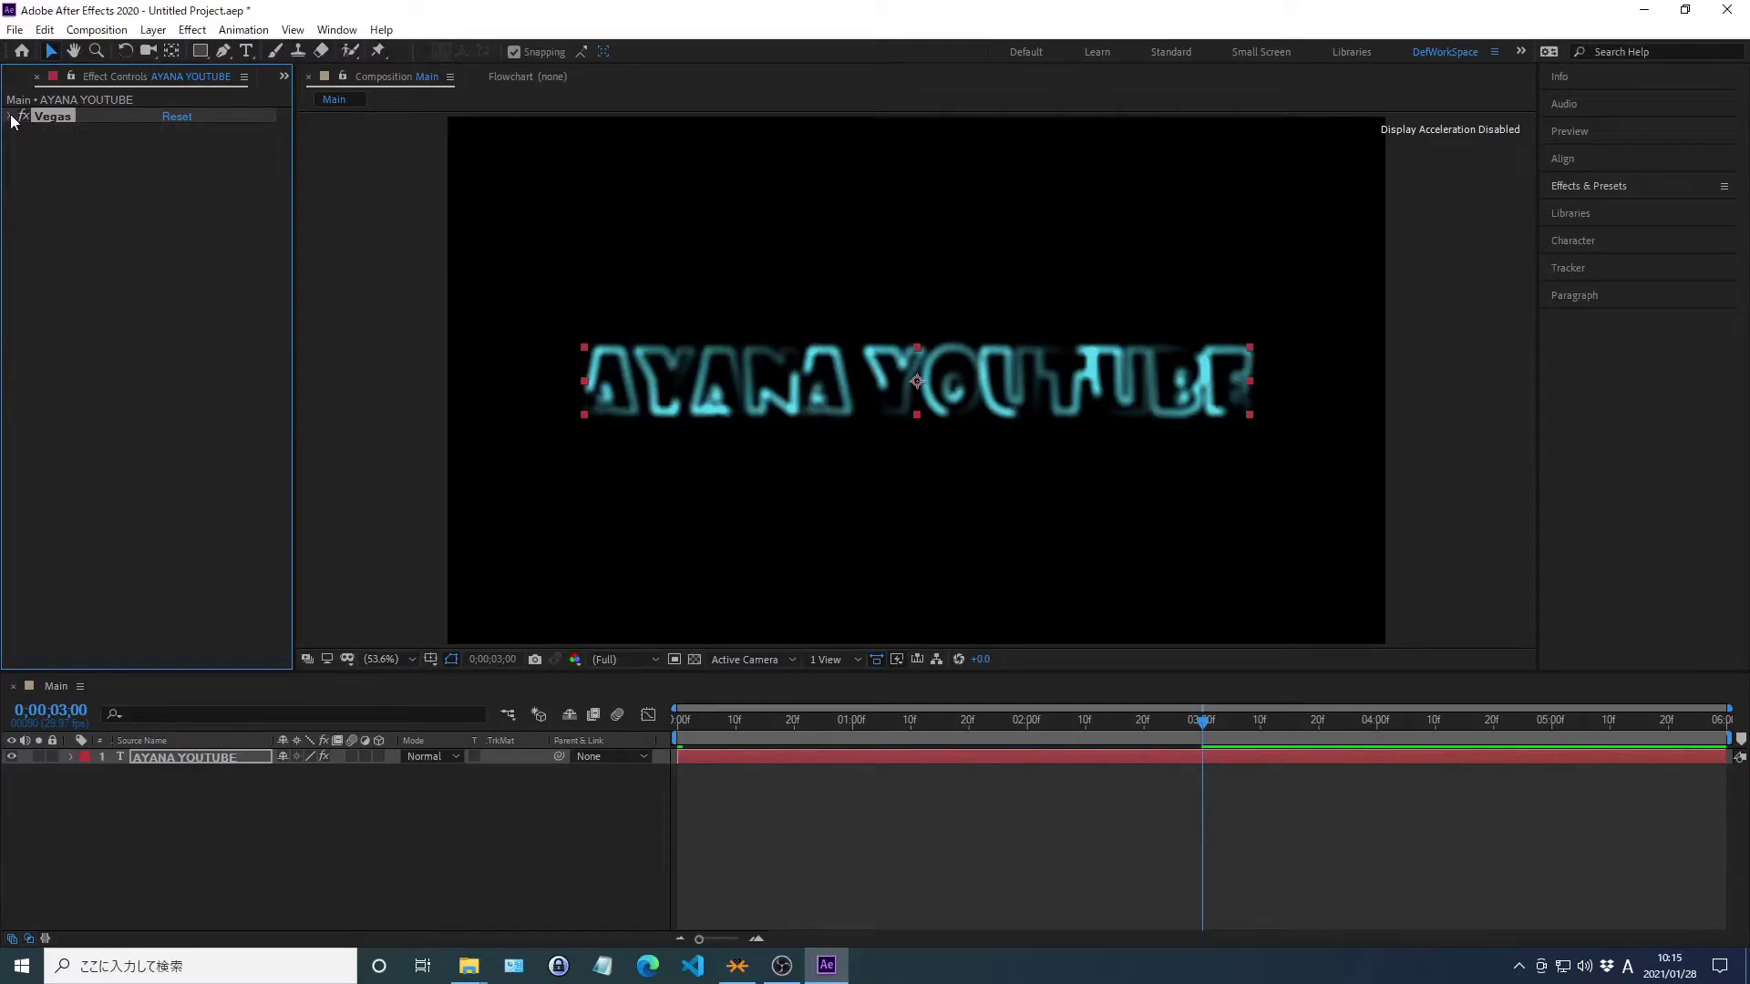
# Apply the Minimax effect to the AYANA YOUTUBE layer and move it above Vegas in the effect order
pyautogui.click(1590, 187)
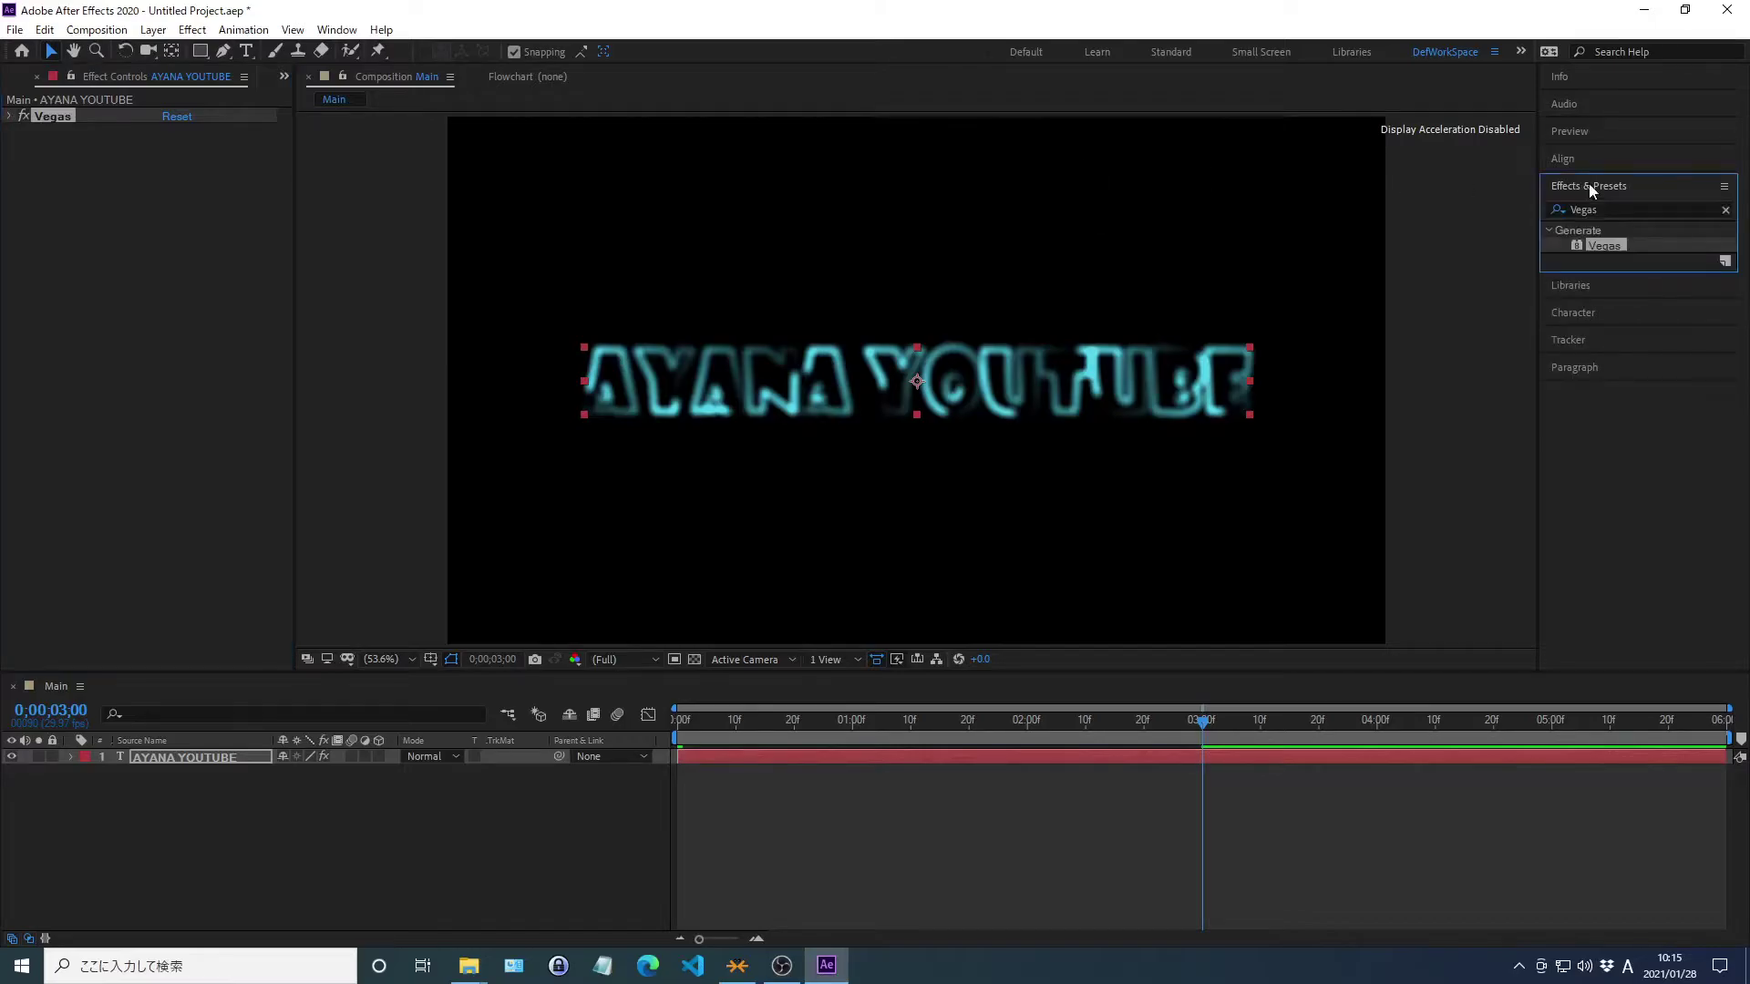
pyautogui.click(1725, 211)
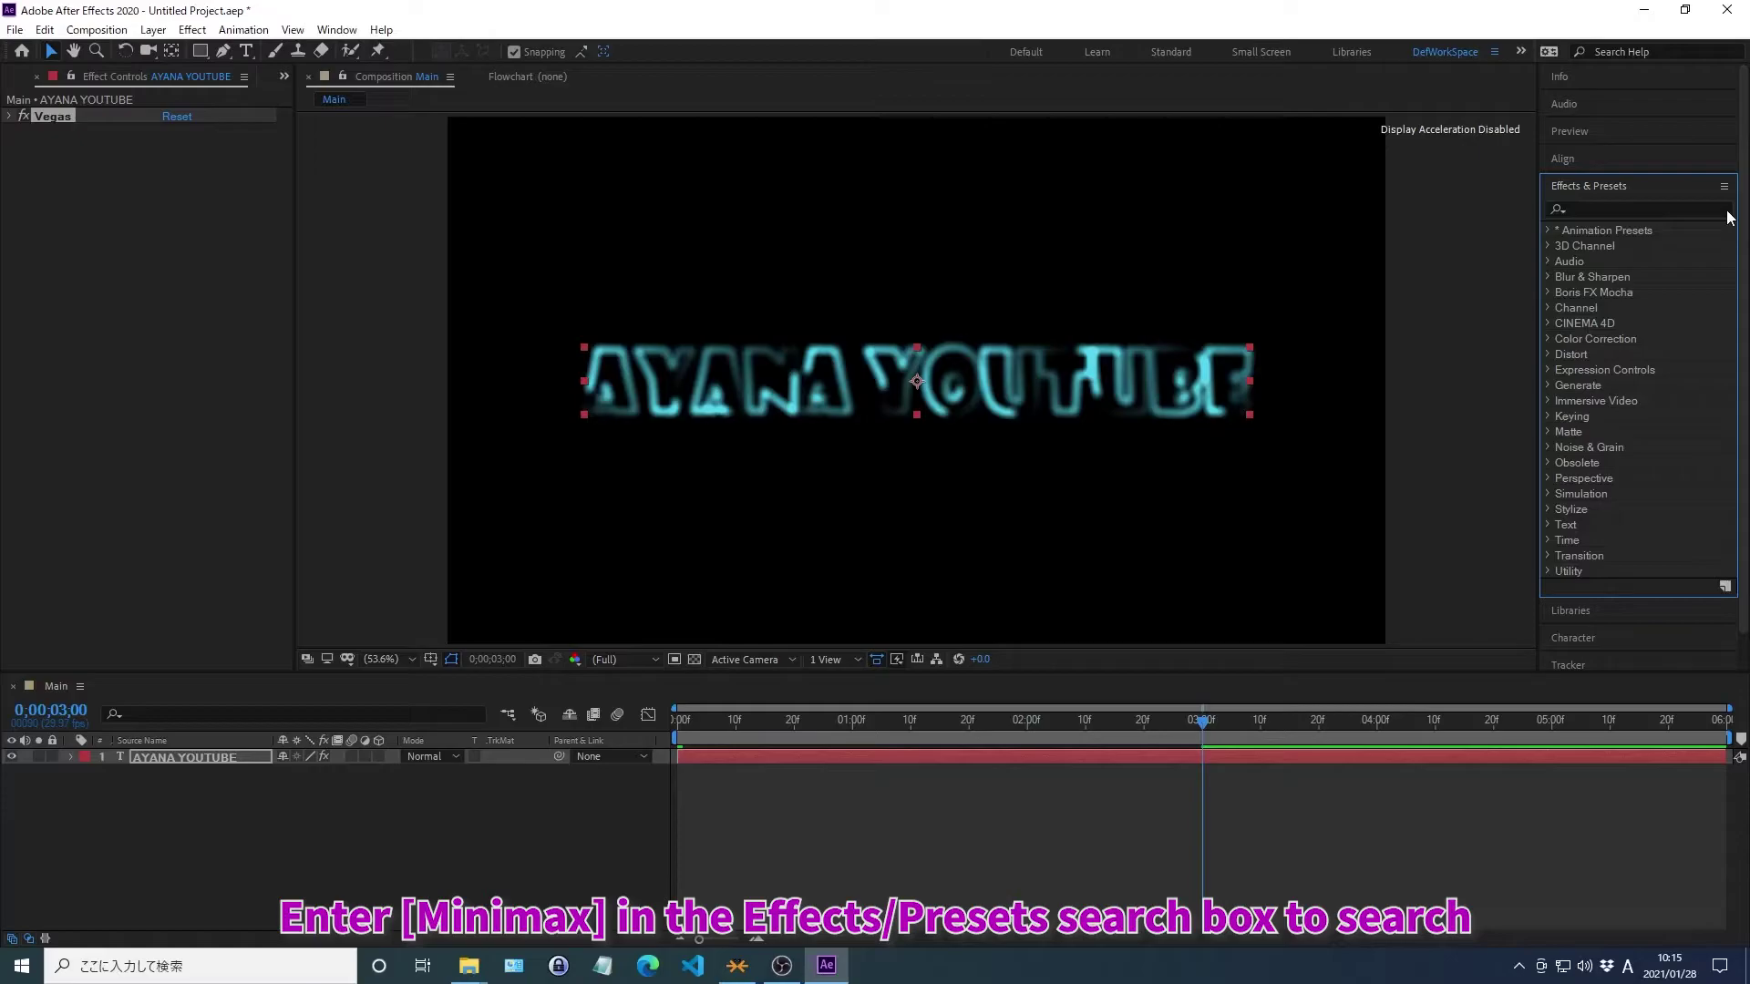
pyautogui.click(1588, 209)
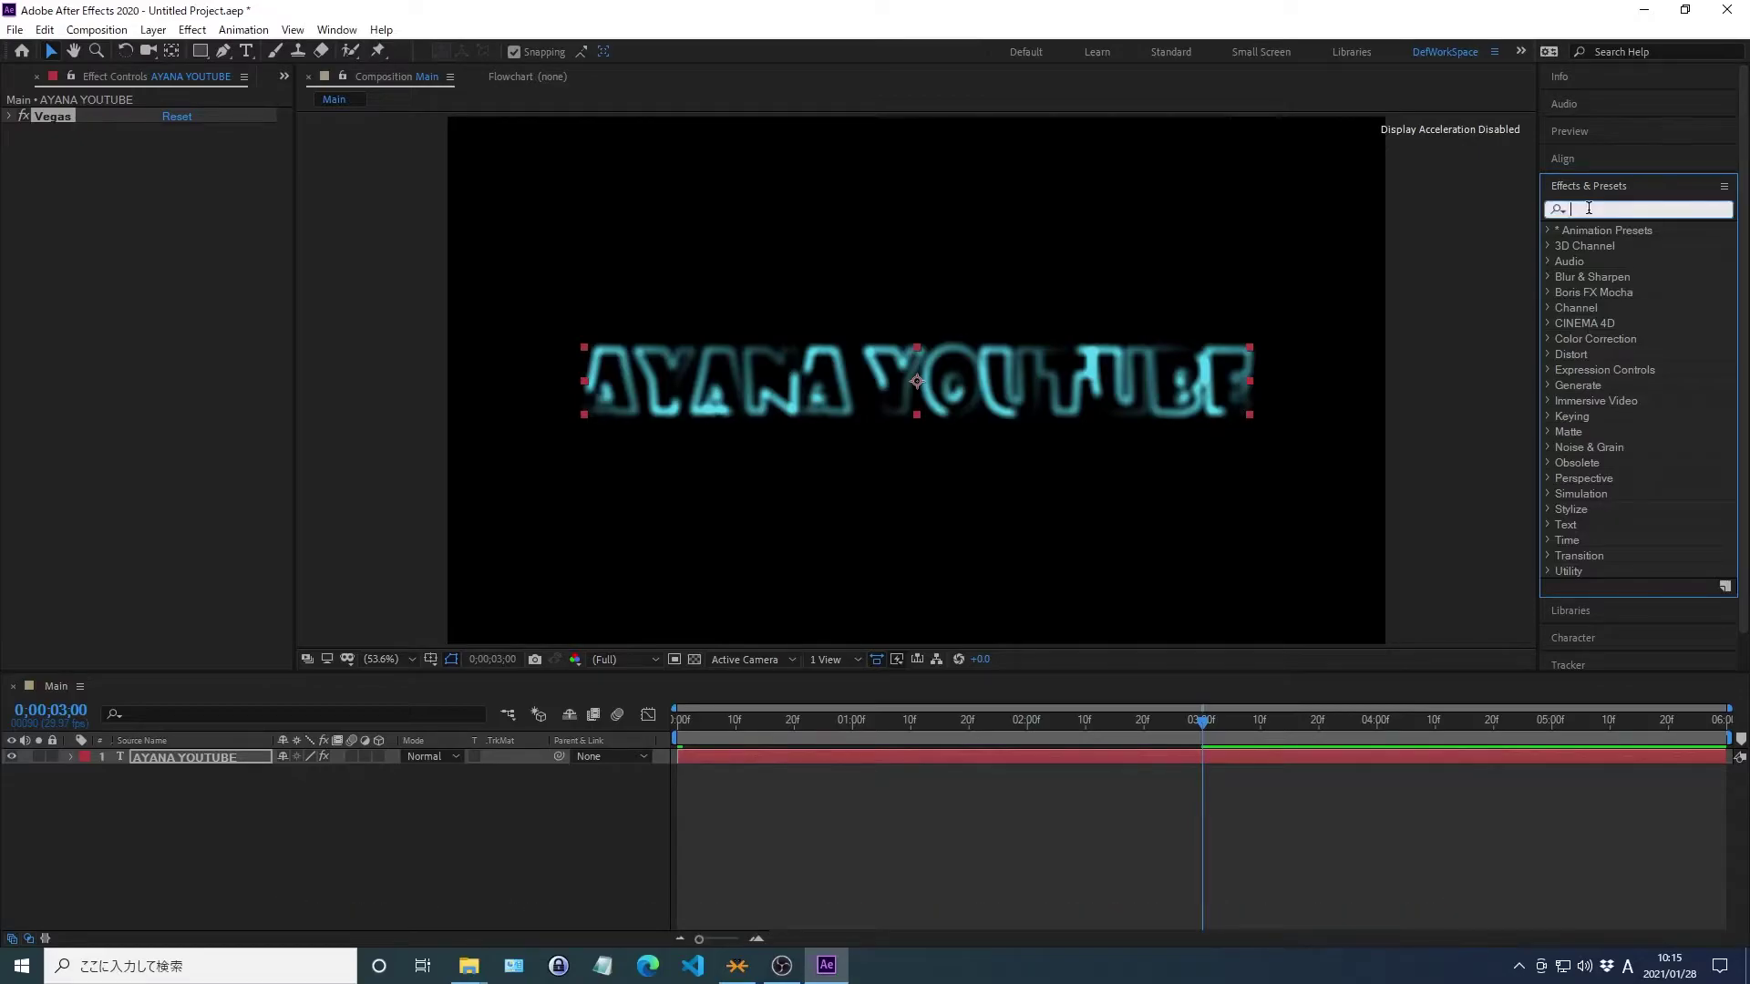
pyautogui.write('Minimax')
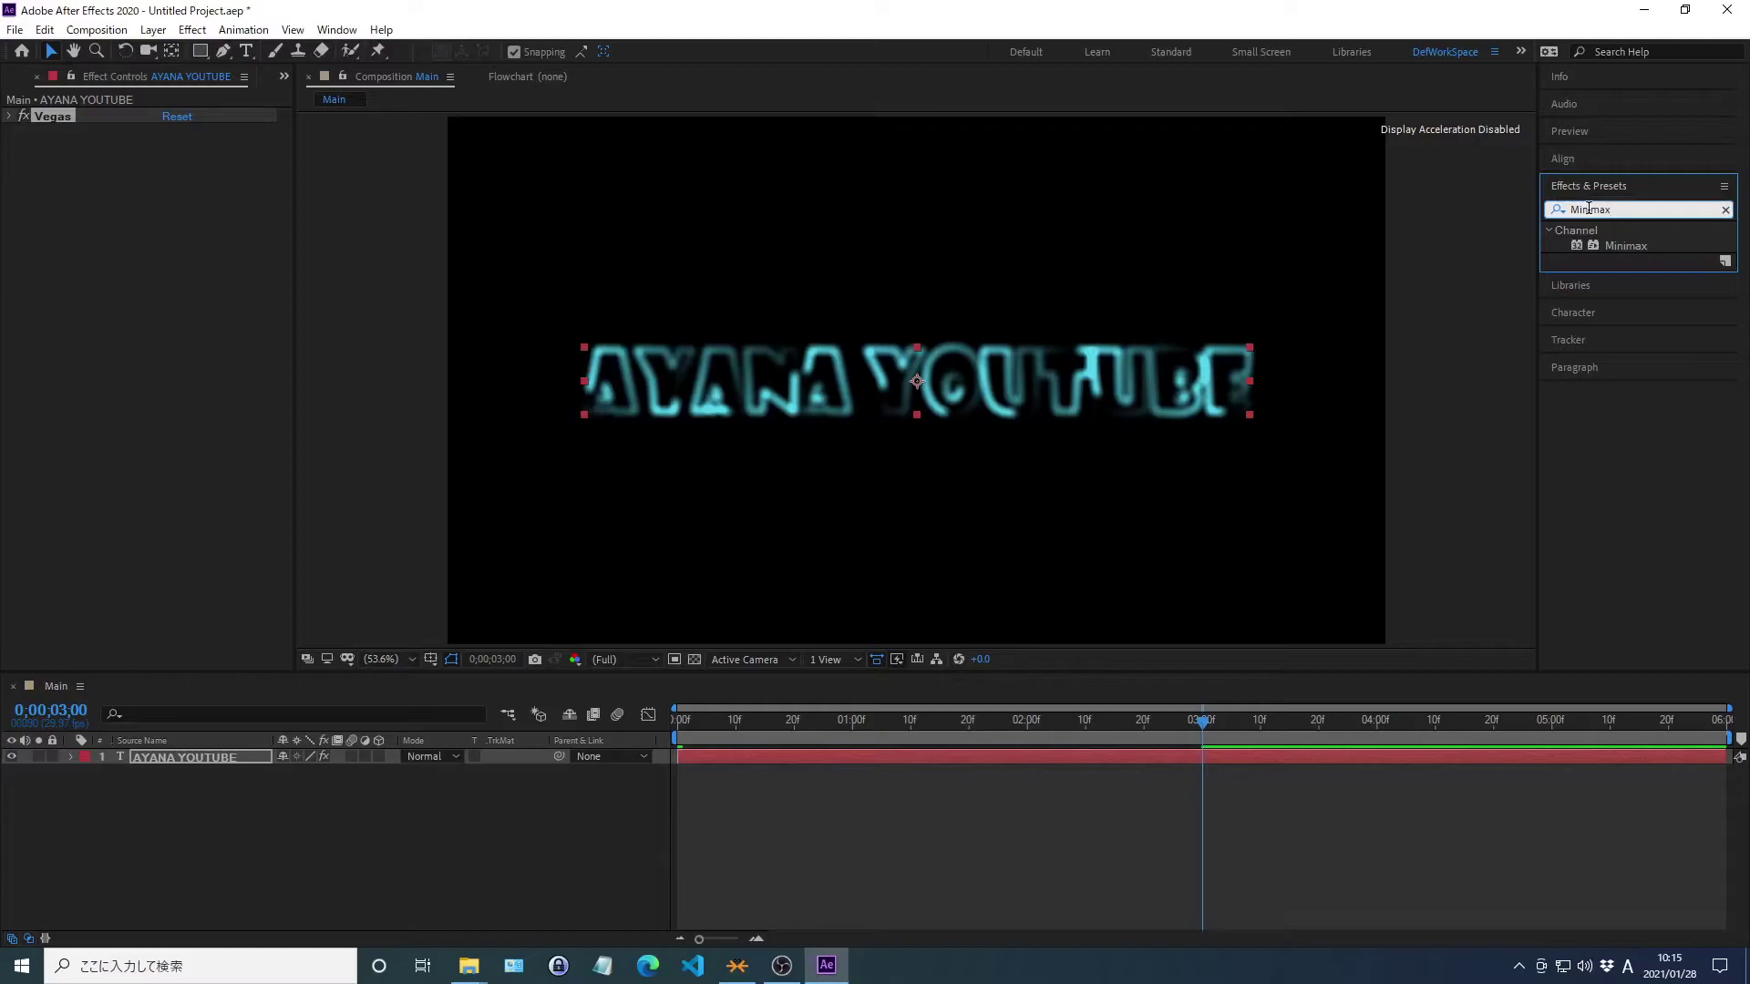
pyautogui.press('Return')
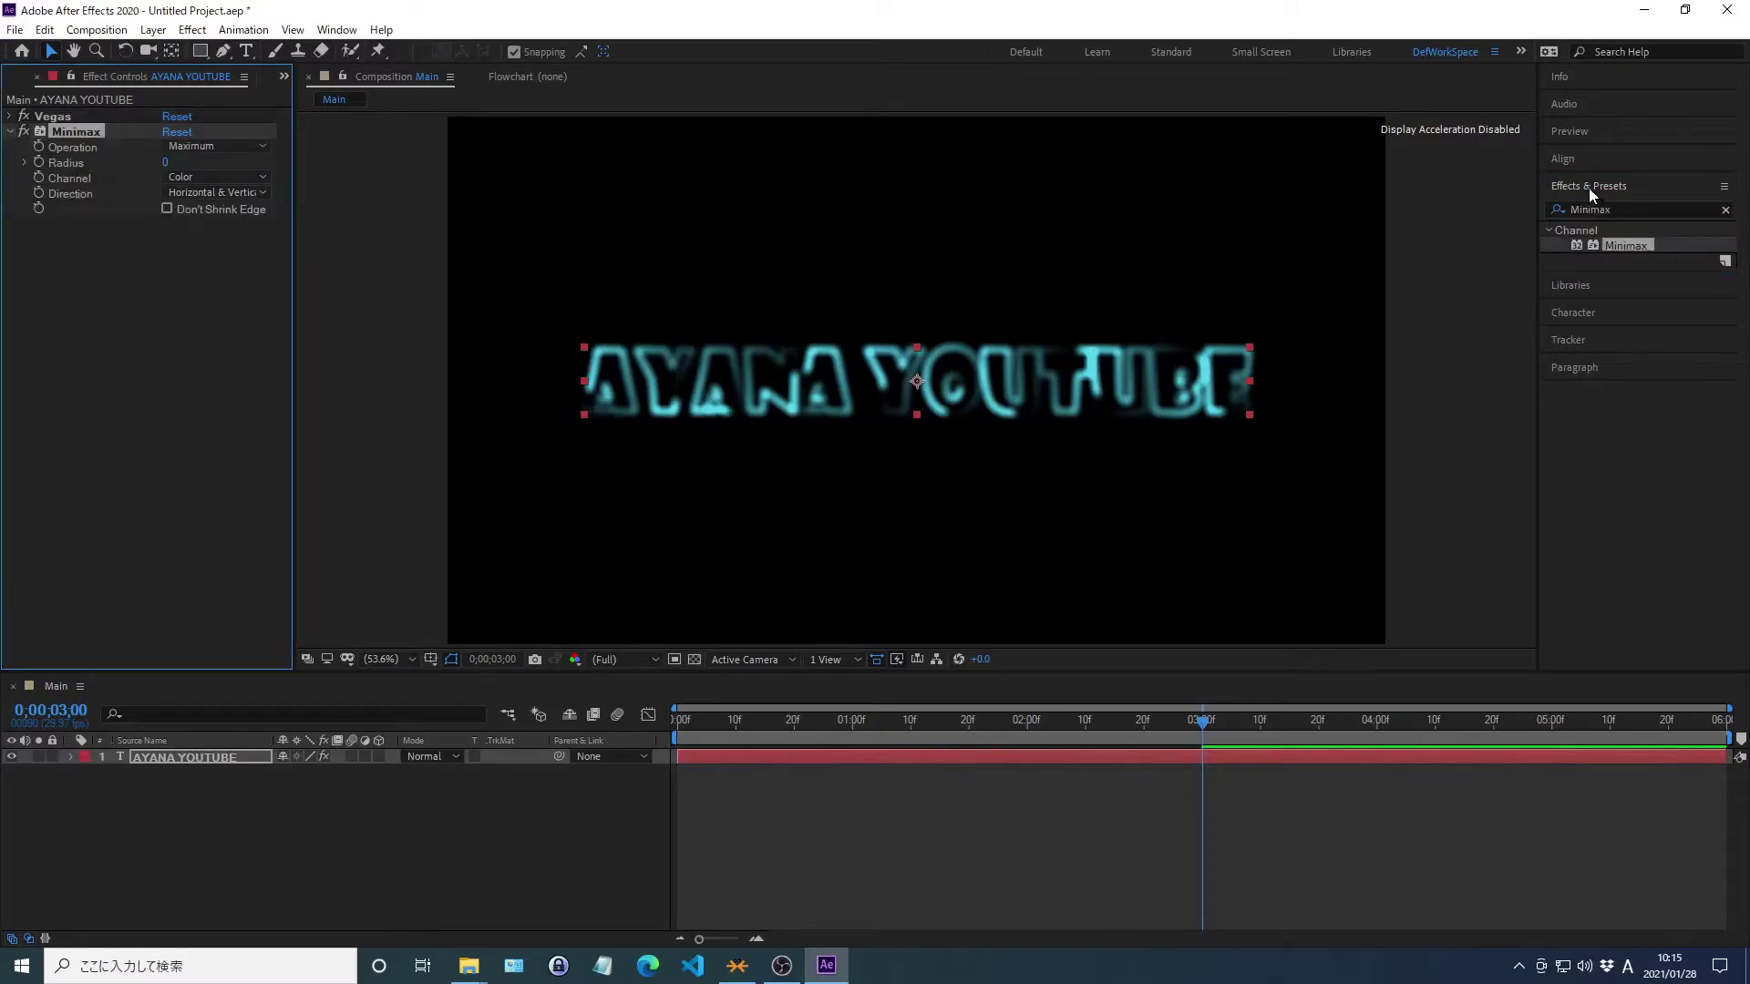
pyautogui.click(1588, 186)
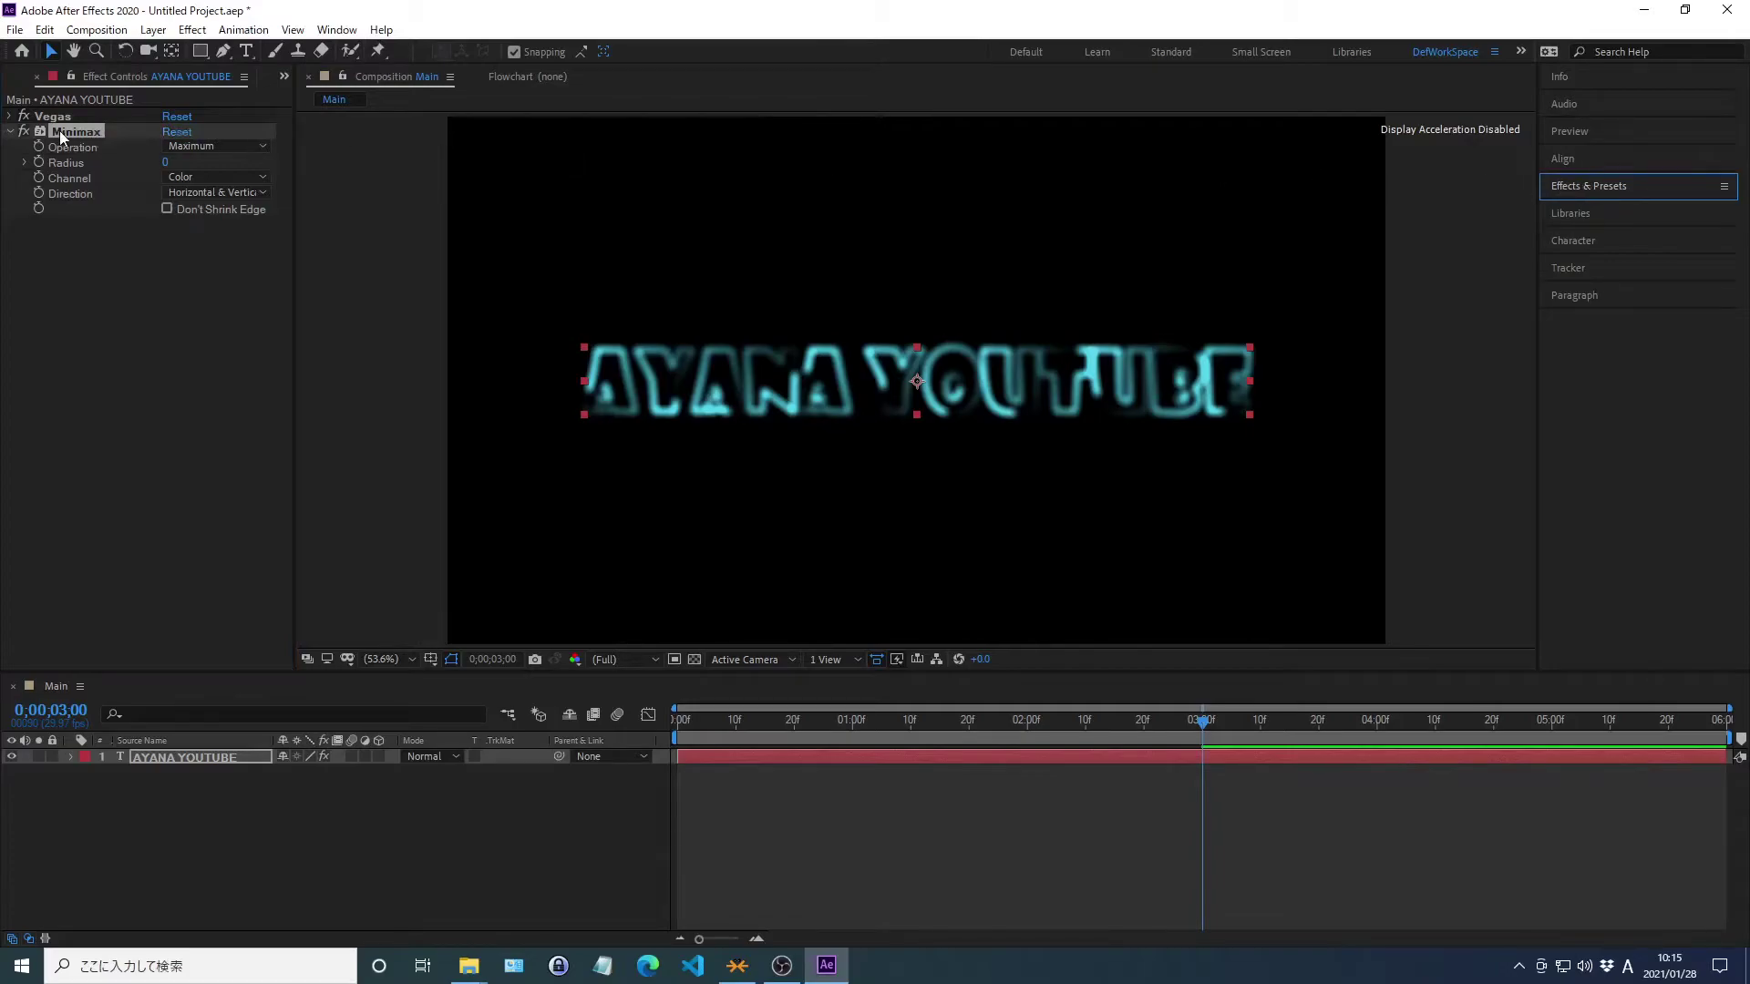
pyautogui.moveTo(60, 130); pyautogui.dragTo(67, 109)
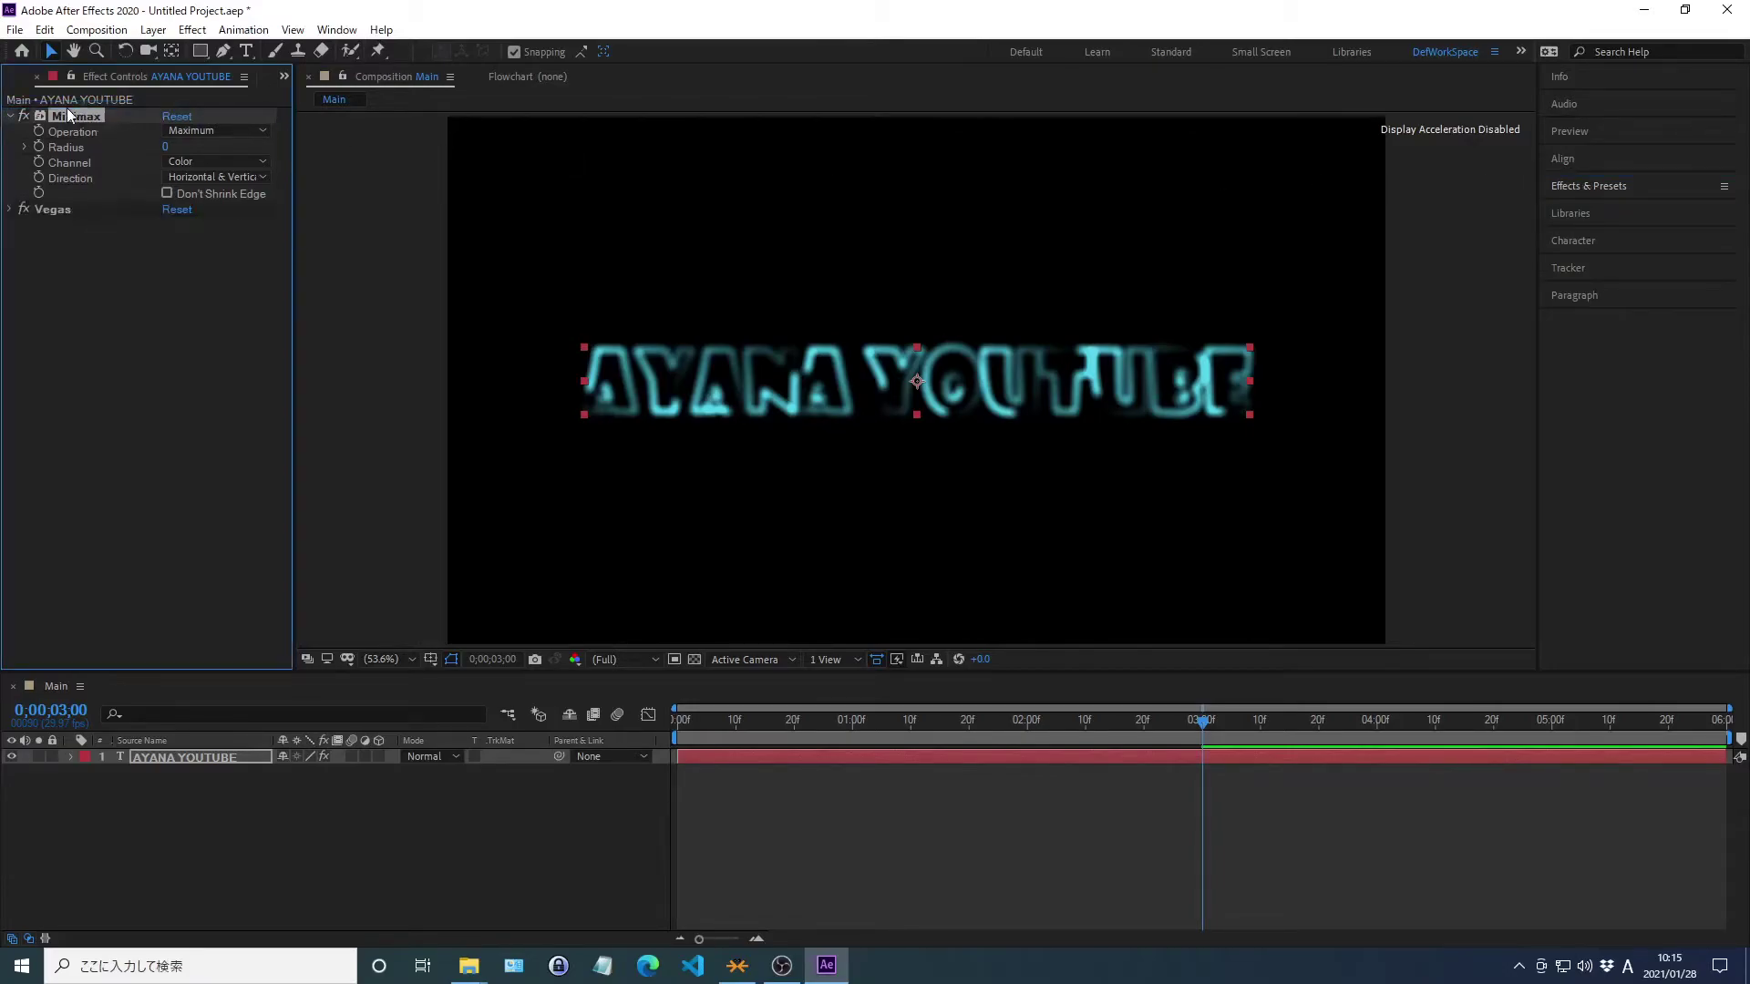
# Apply a second Minimax effect to the text layer, below Vegas
pyautogui.click(1590, 186)
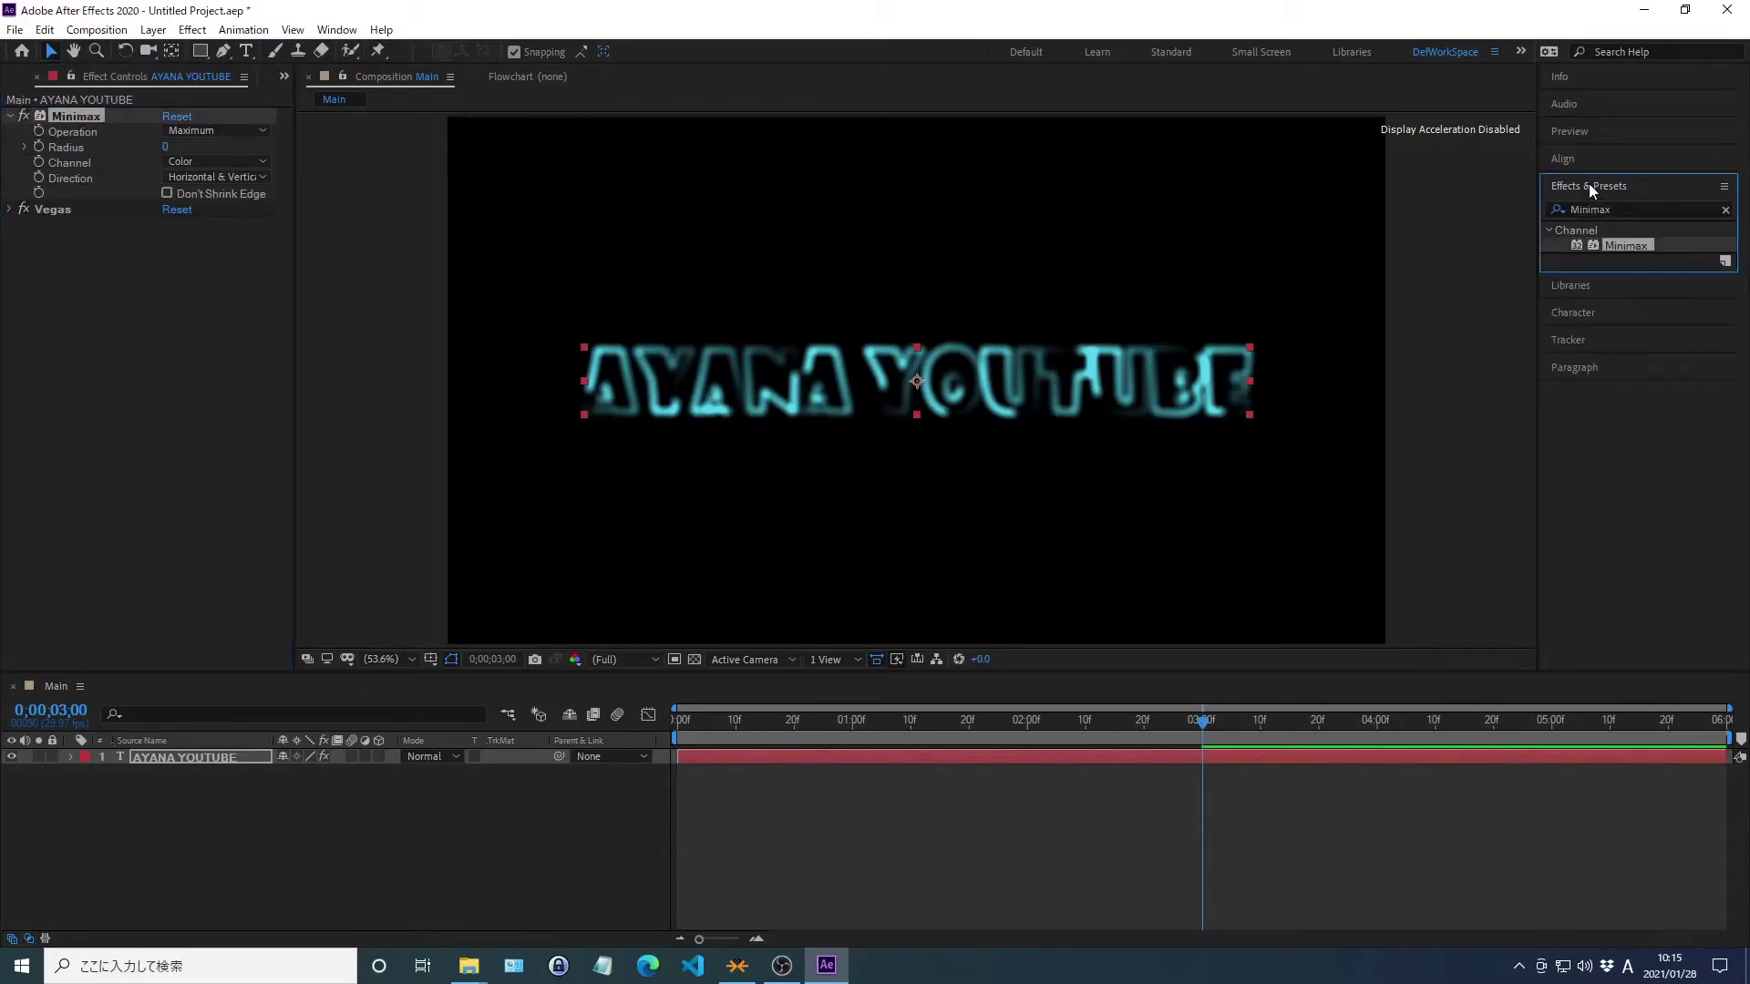
pyautogui.click(1725, 209)
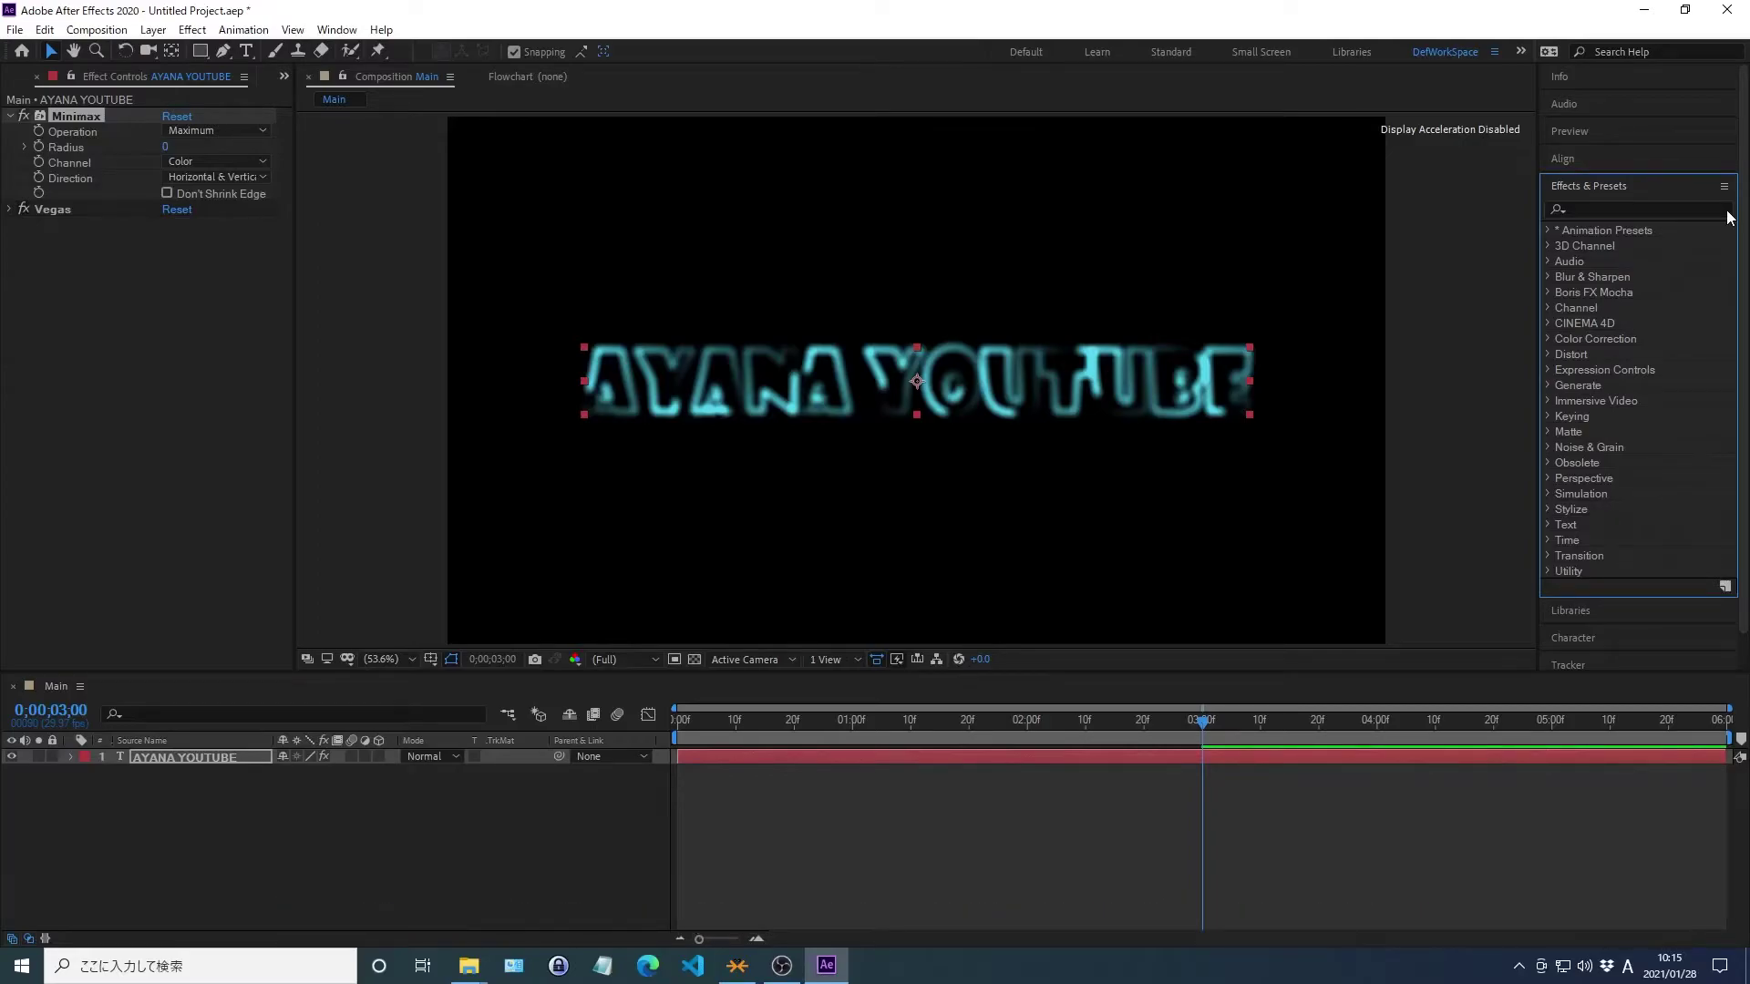
pyautogui.click(1587, 208)
pyautogui.write('Minimax')
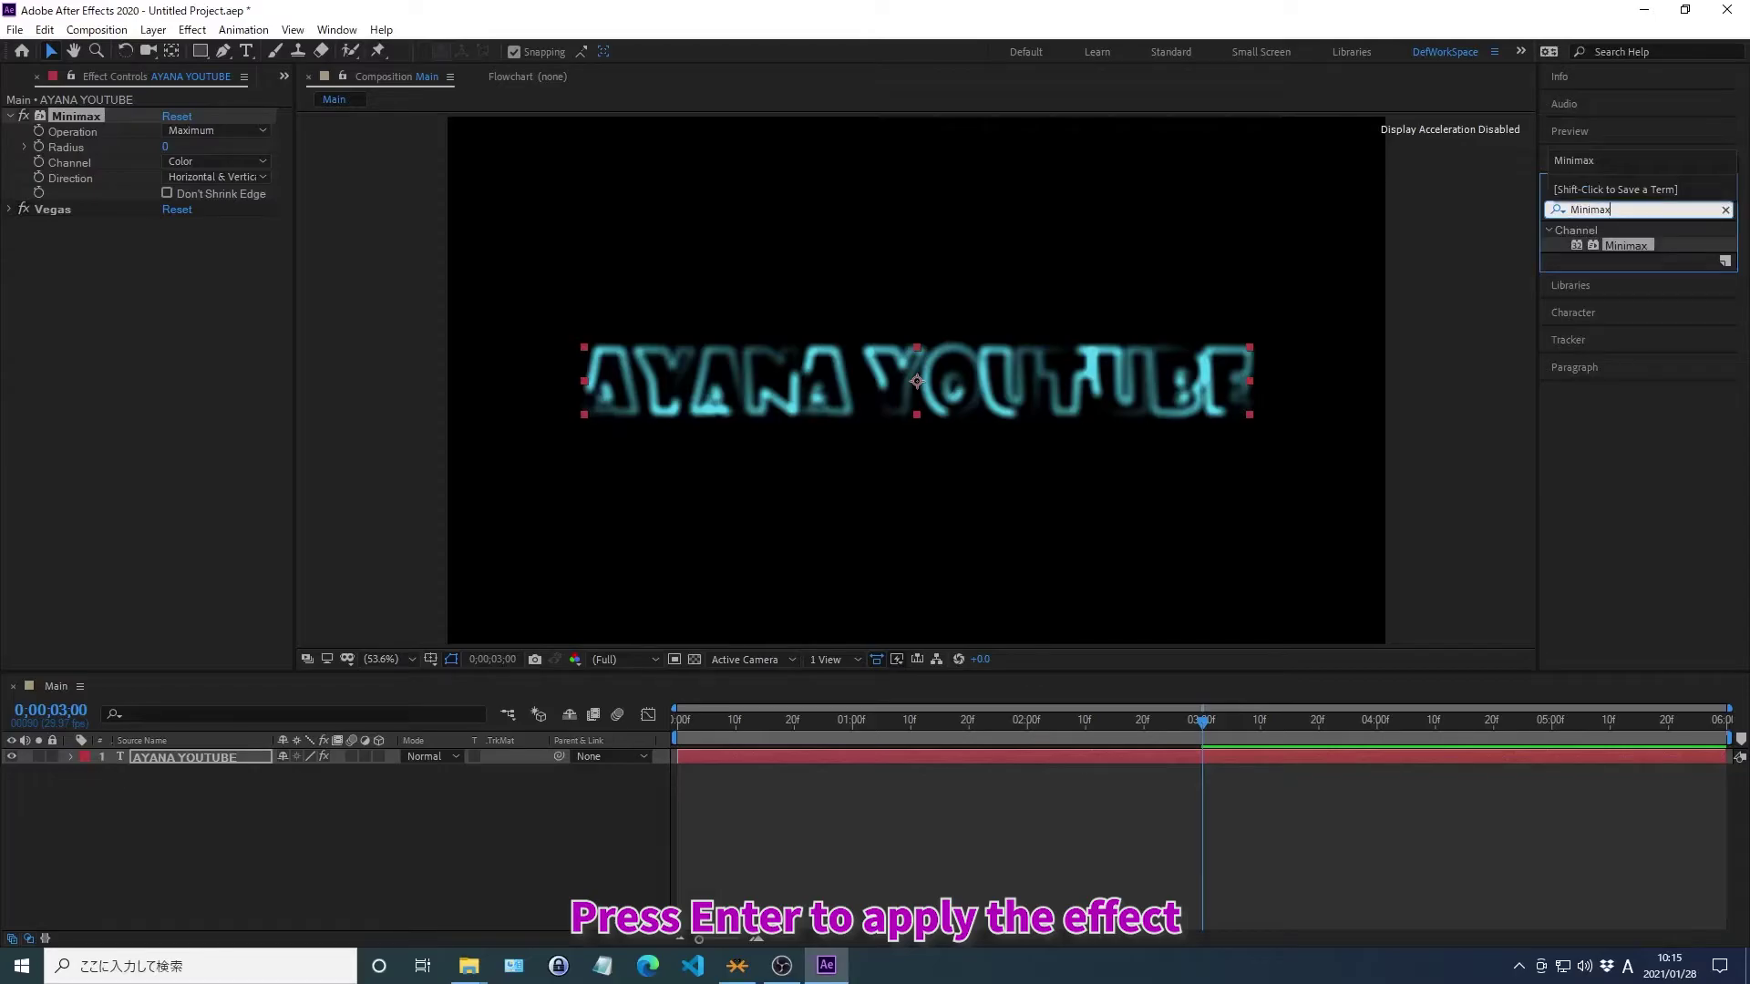
pyautogui.press('Return')
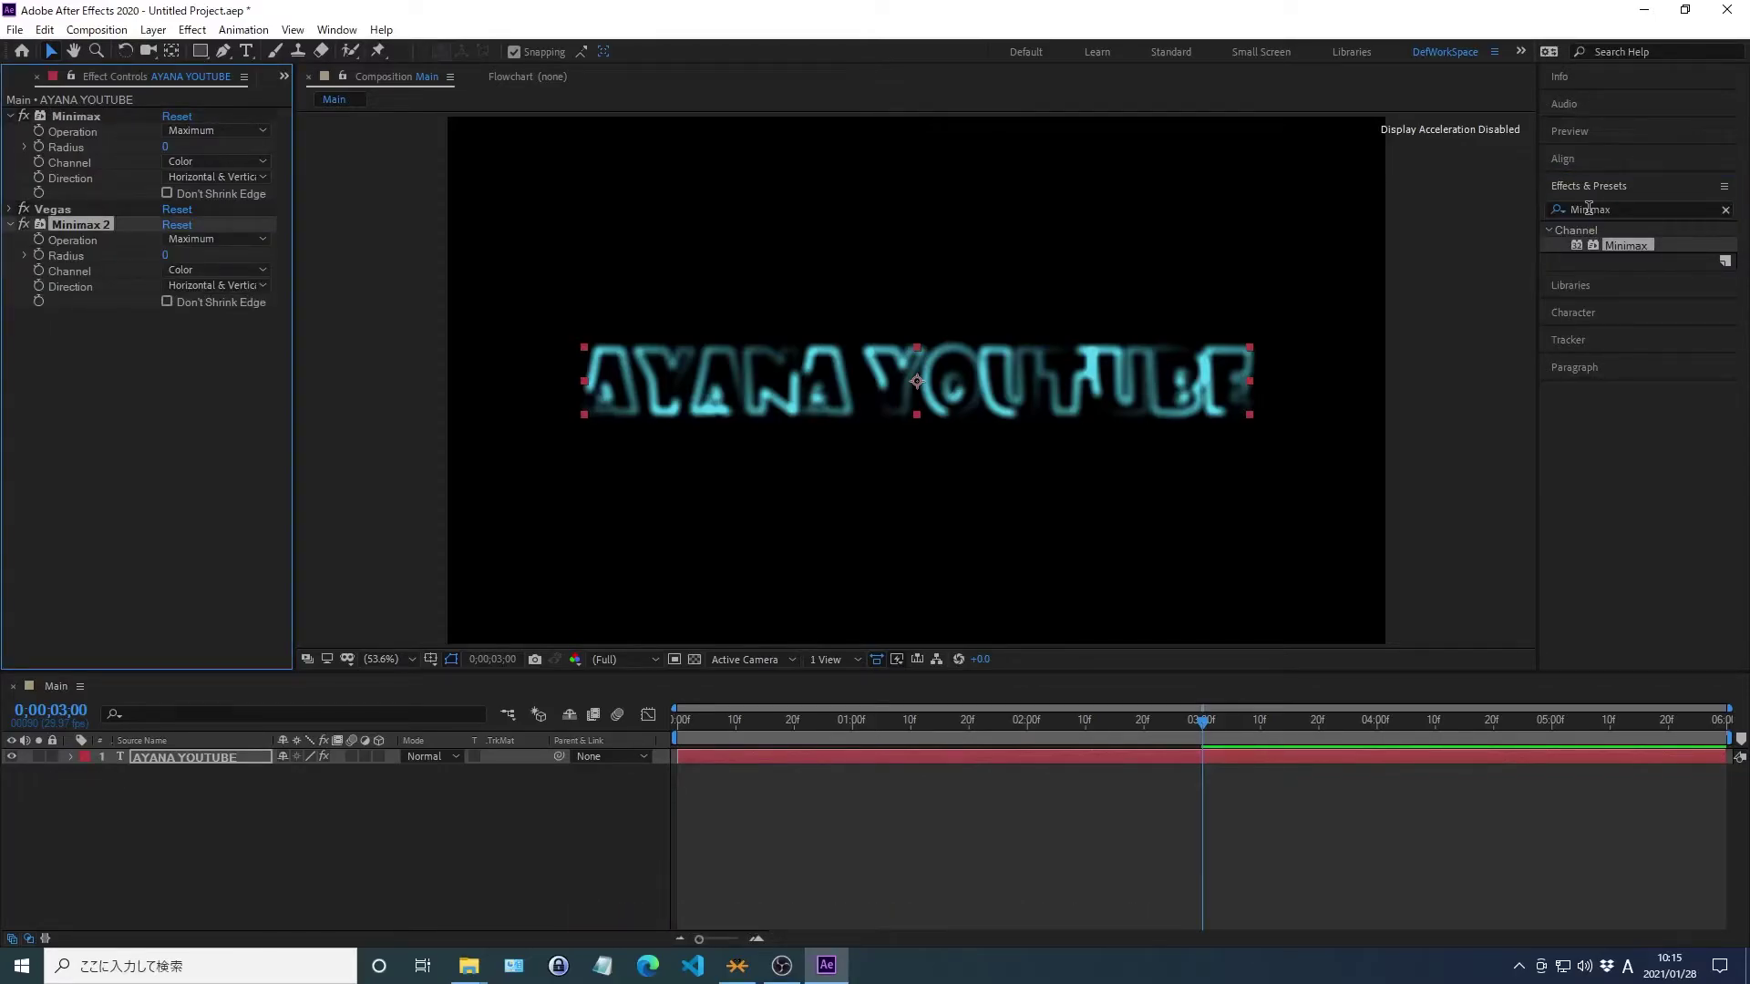
pyautogui.click(1588, 184)
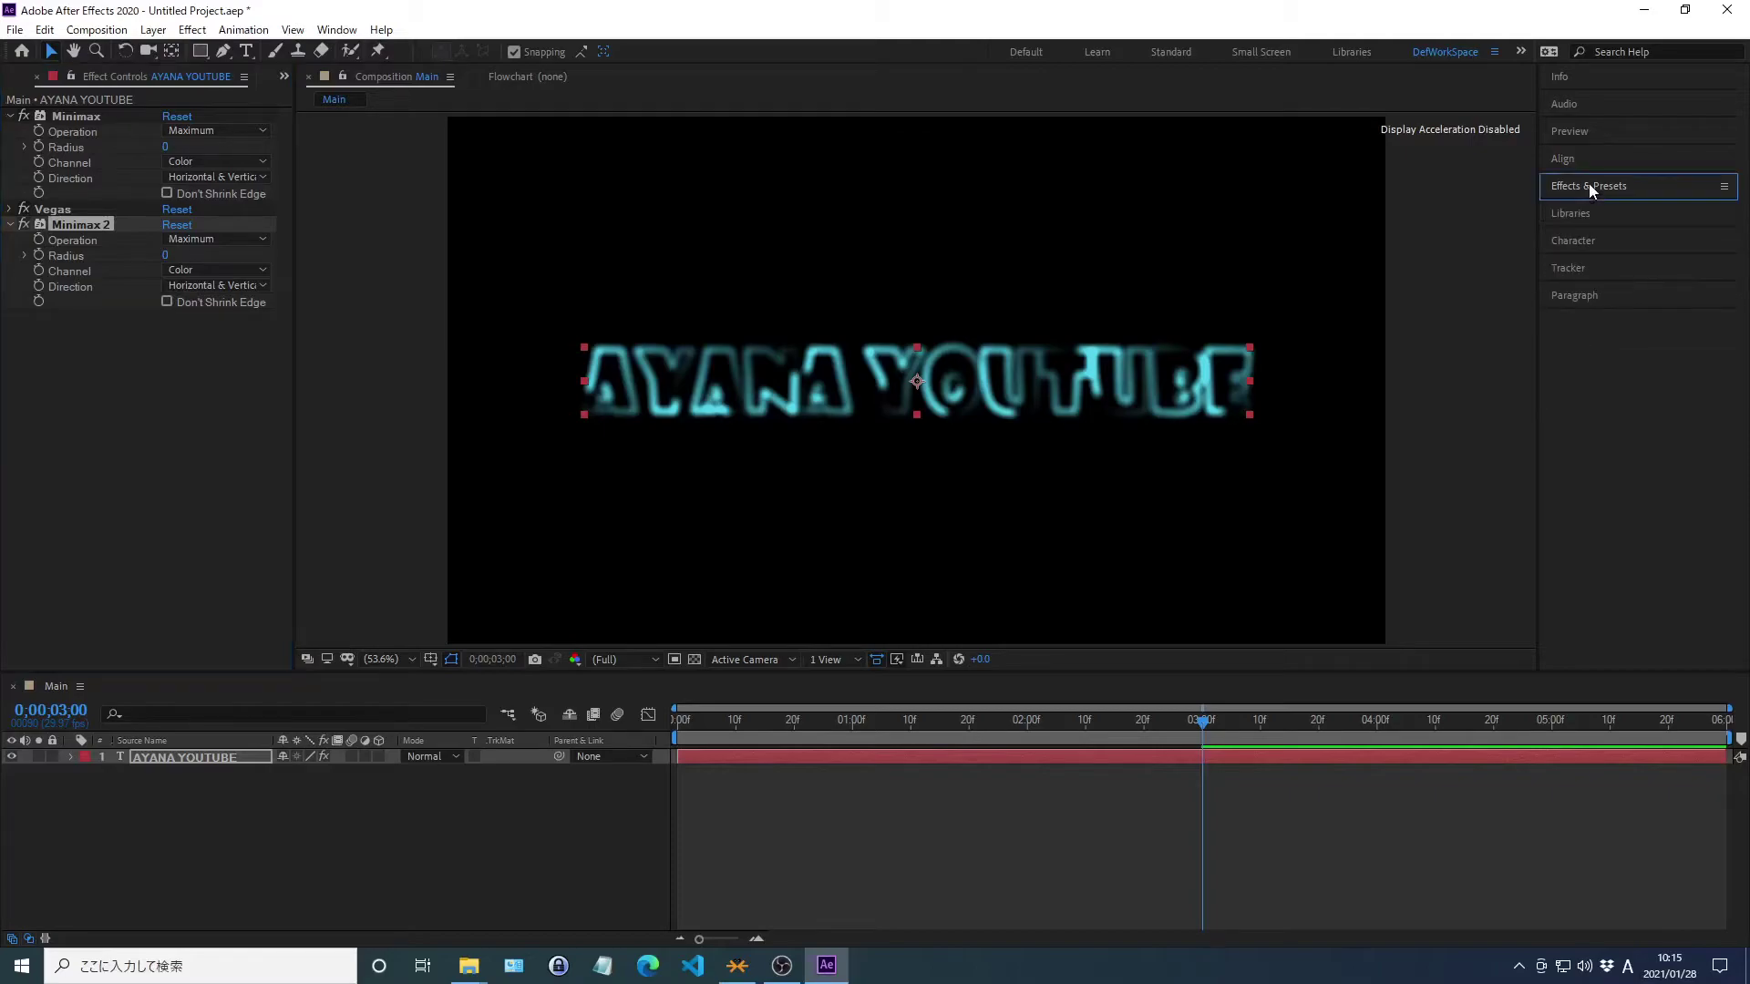
# Set the first Minimax effect's Operation to Minimum and its Channel to Alpha and Color
pyautogui.click(62, 132)
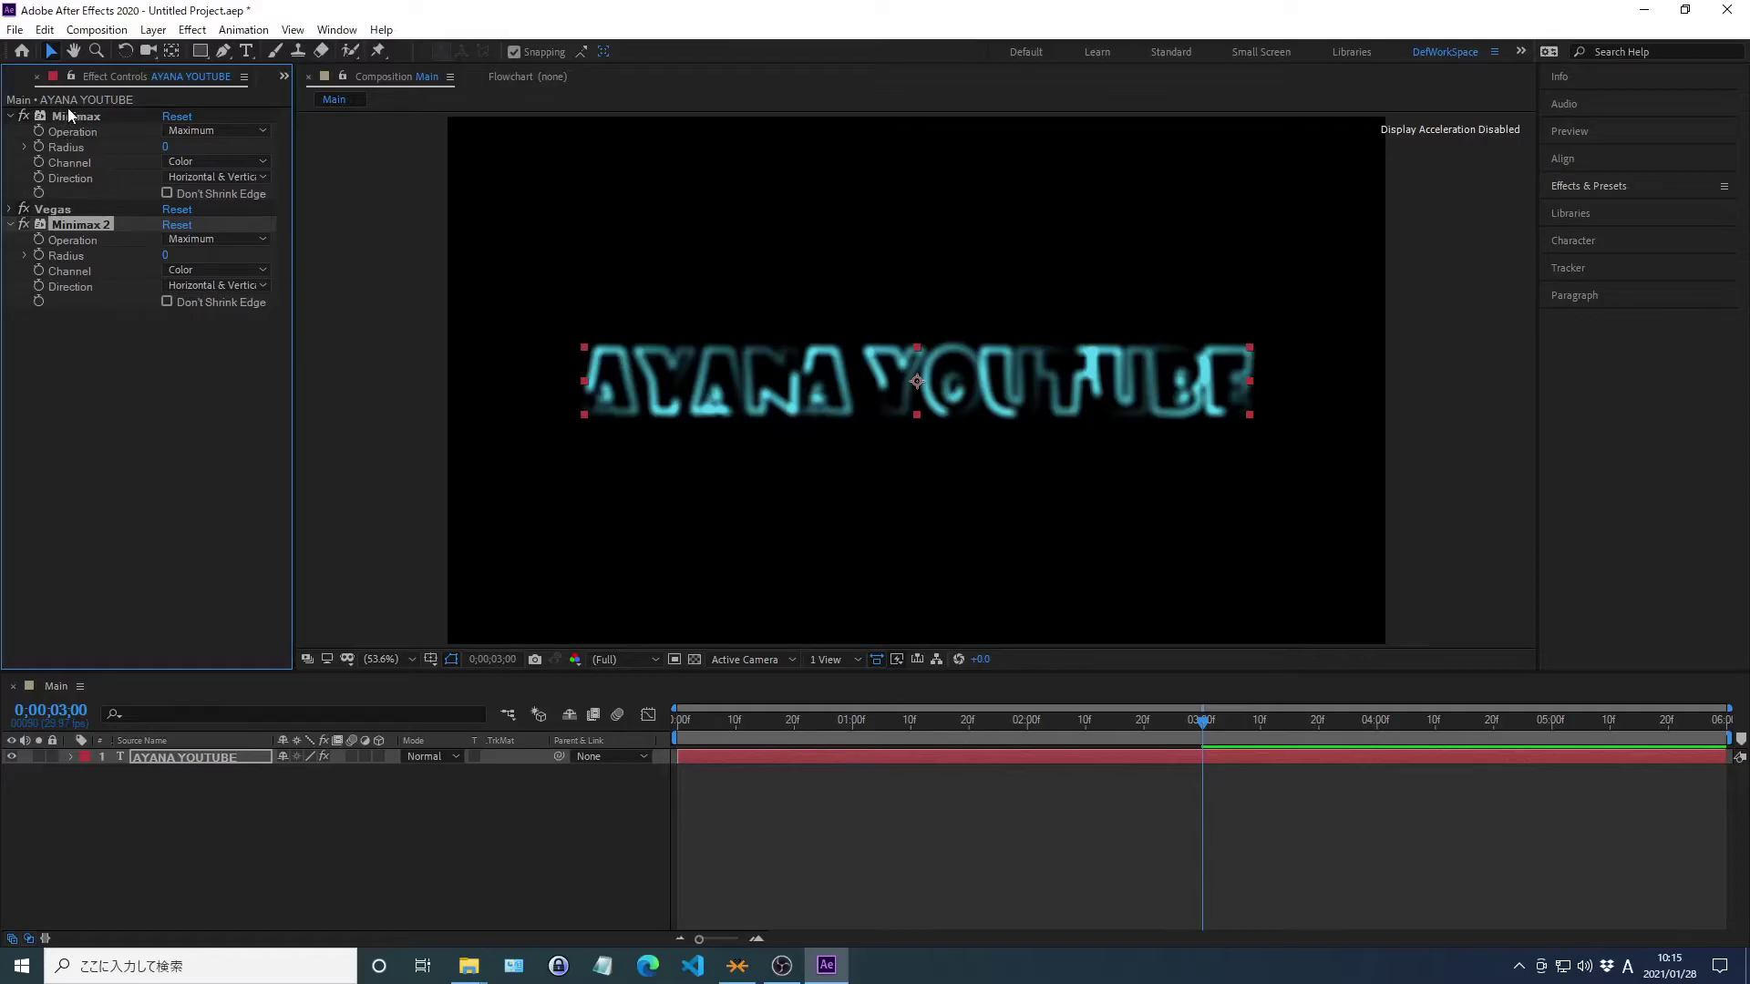
pyautogui.click(234, 132)
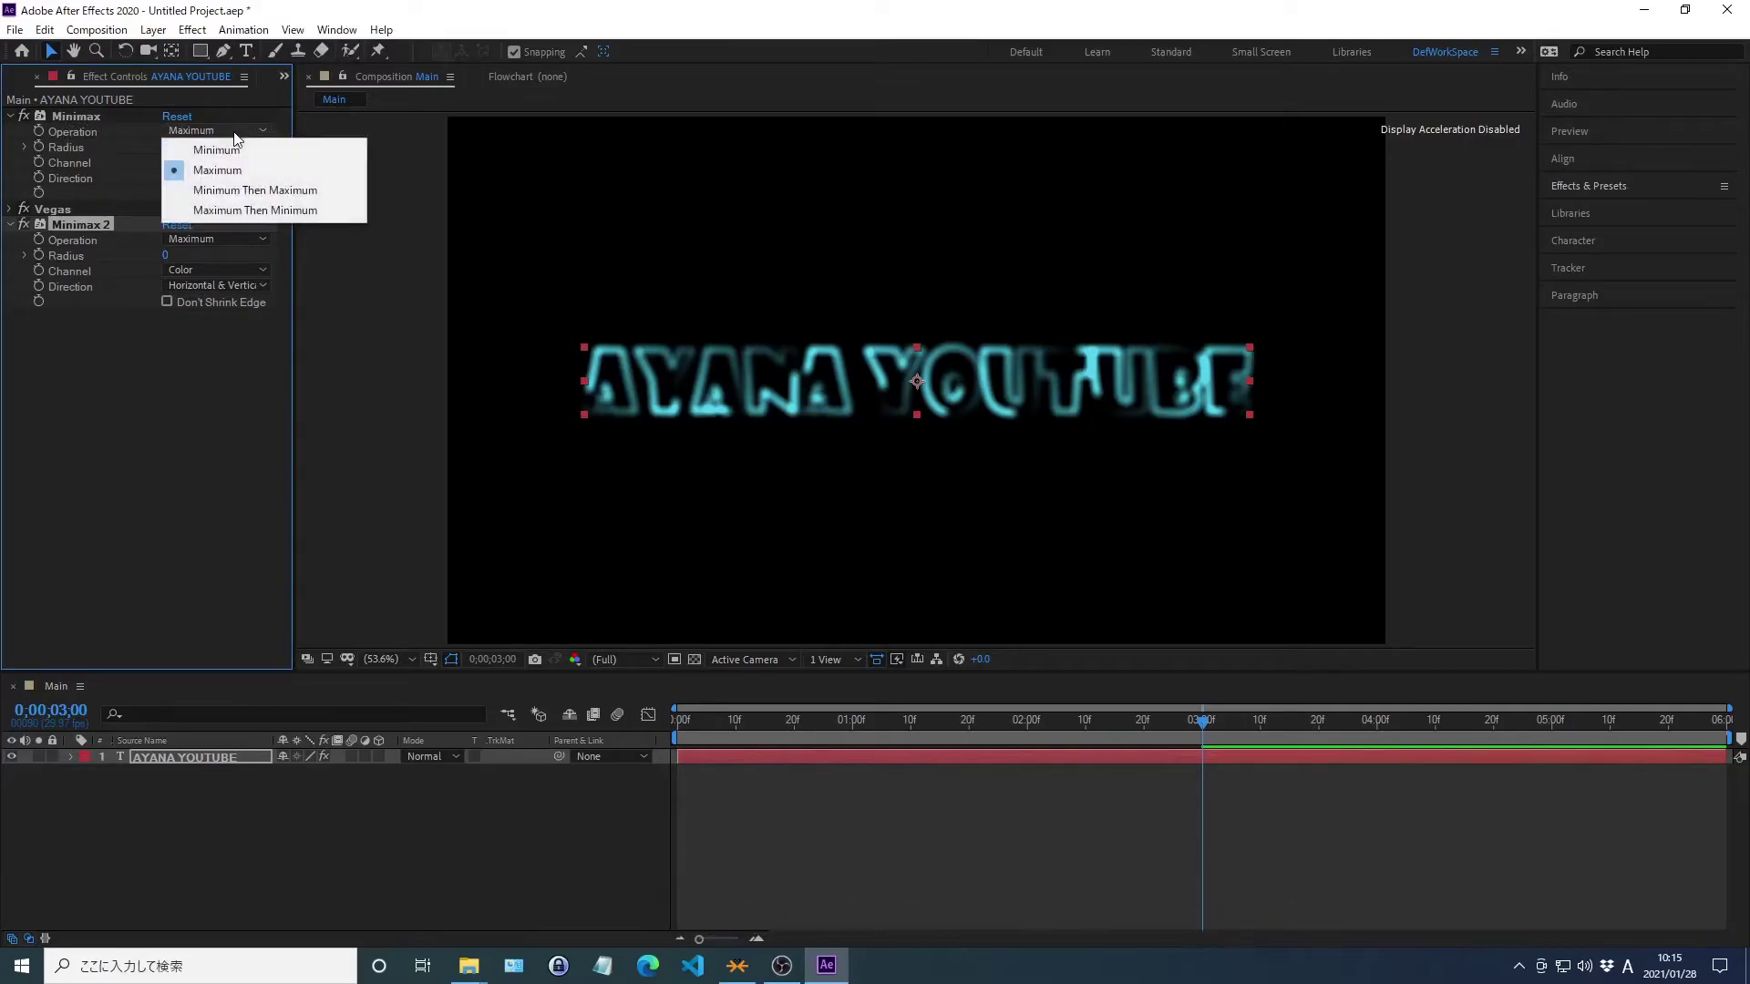
pyautogui.click(217, 149)
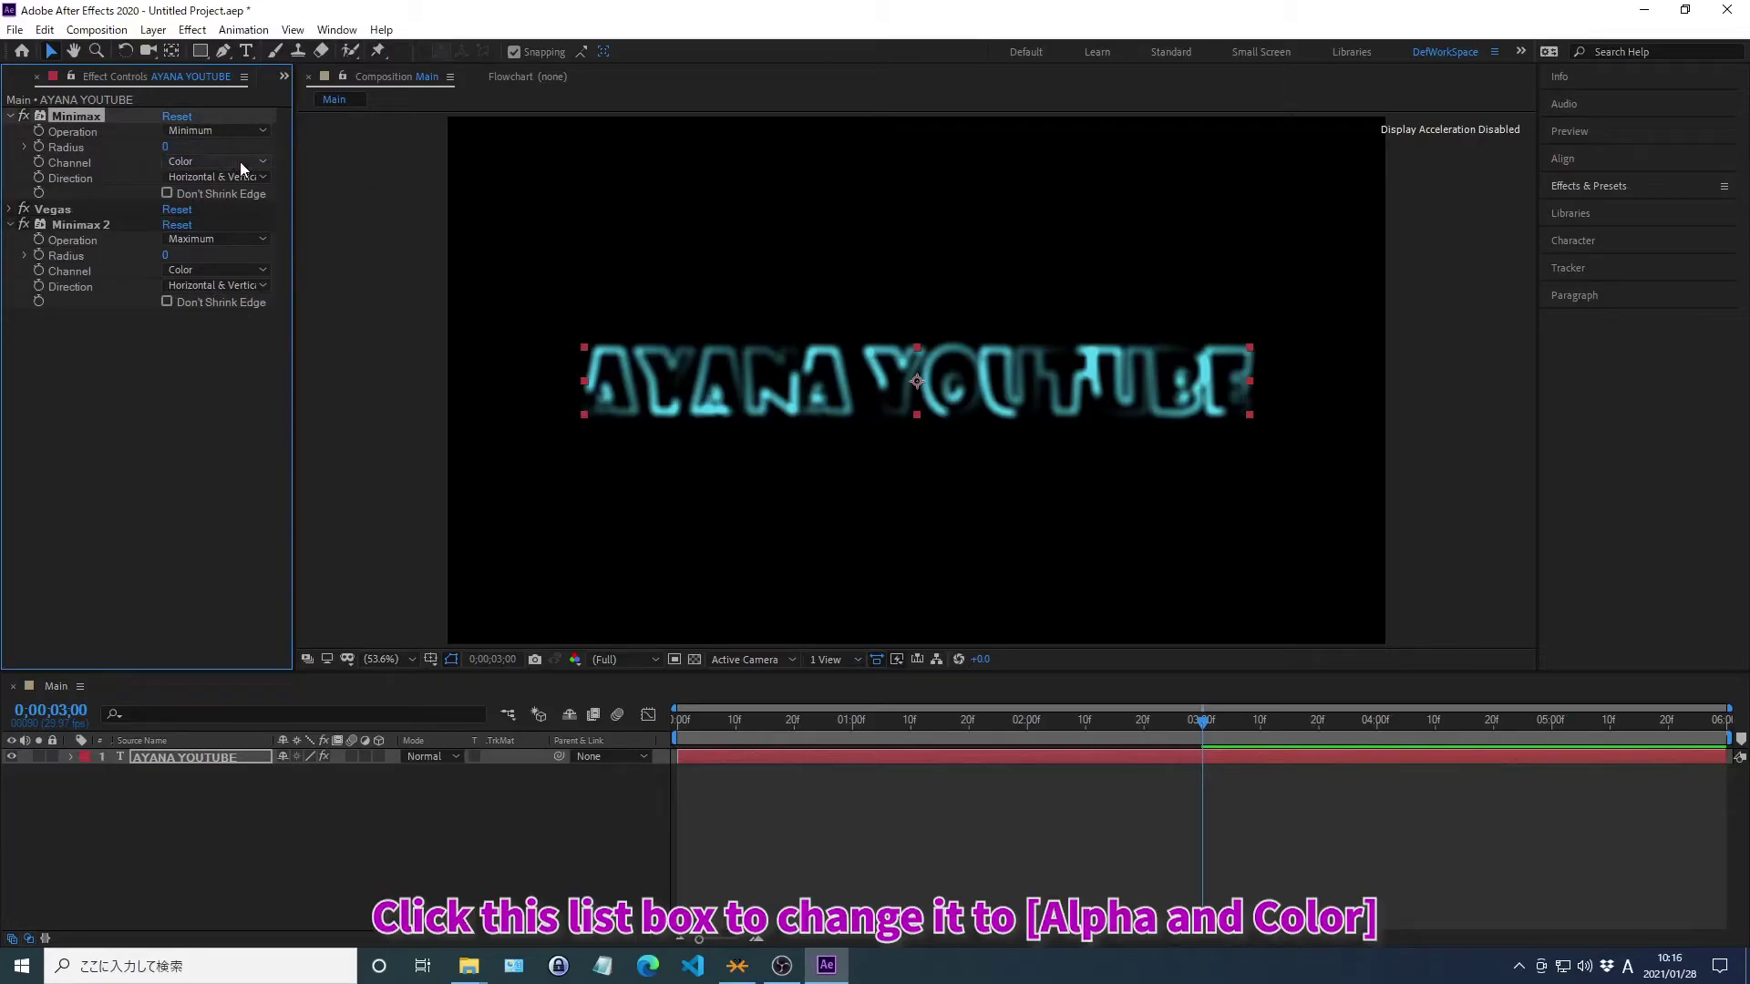
pyautogui.click(238, 161)
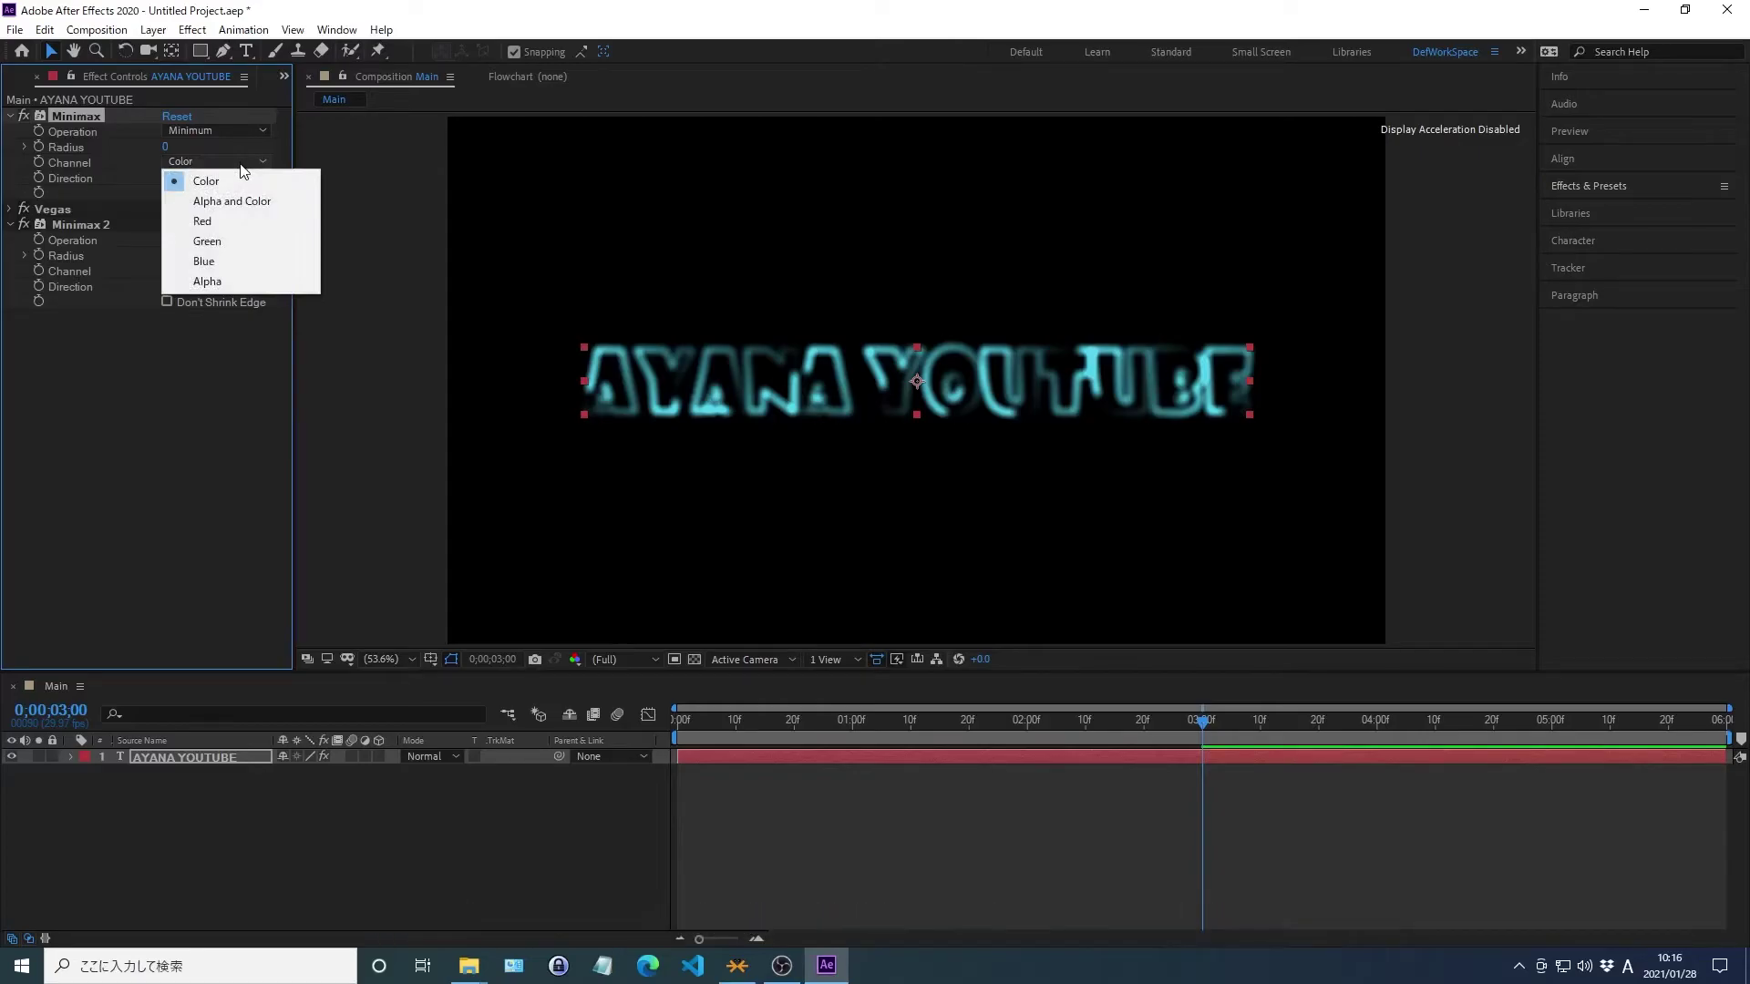
pyautogui.click(232, 200)
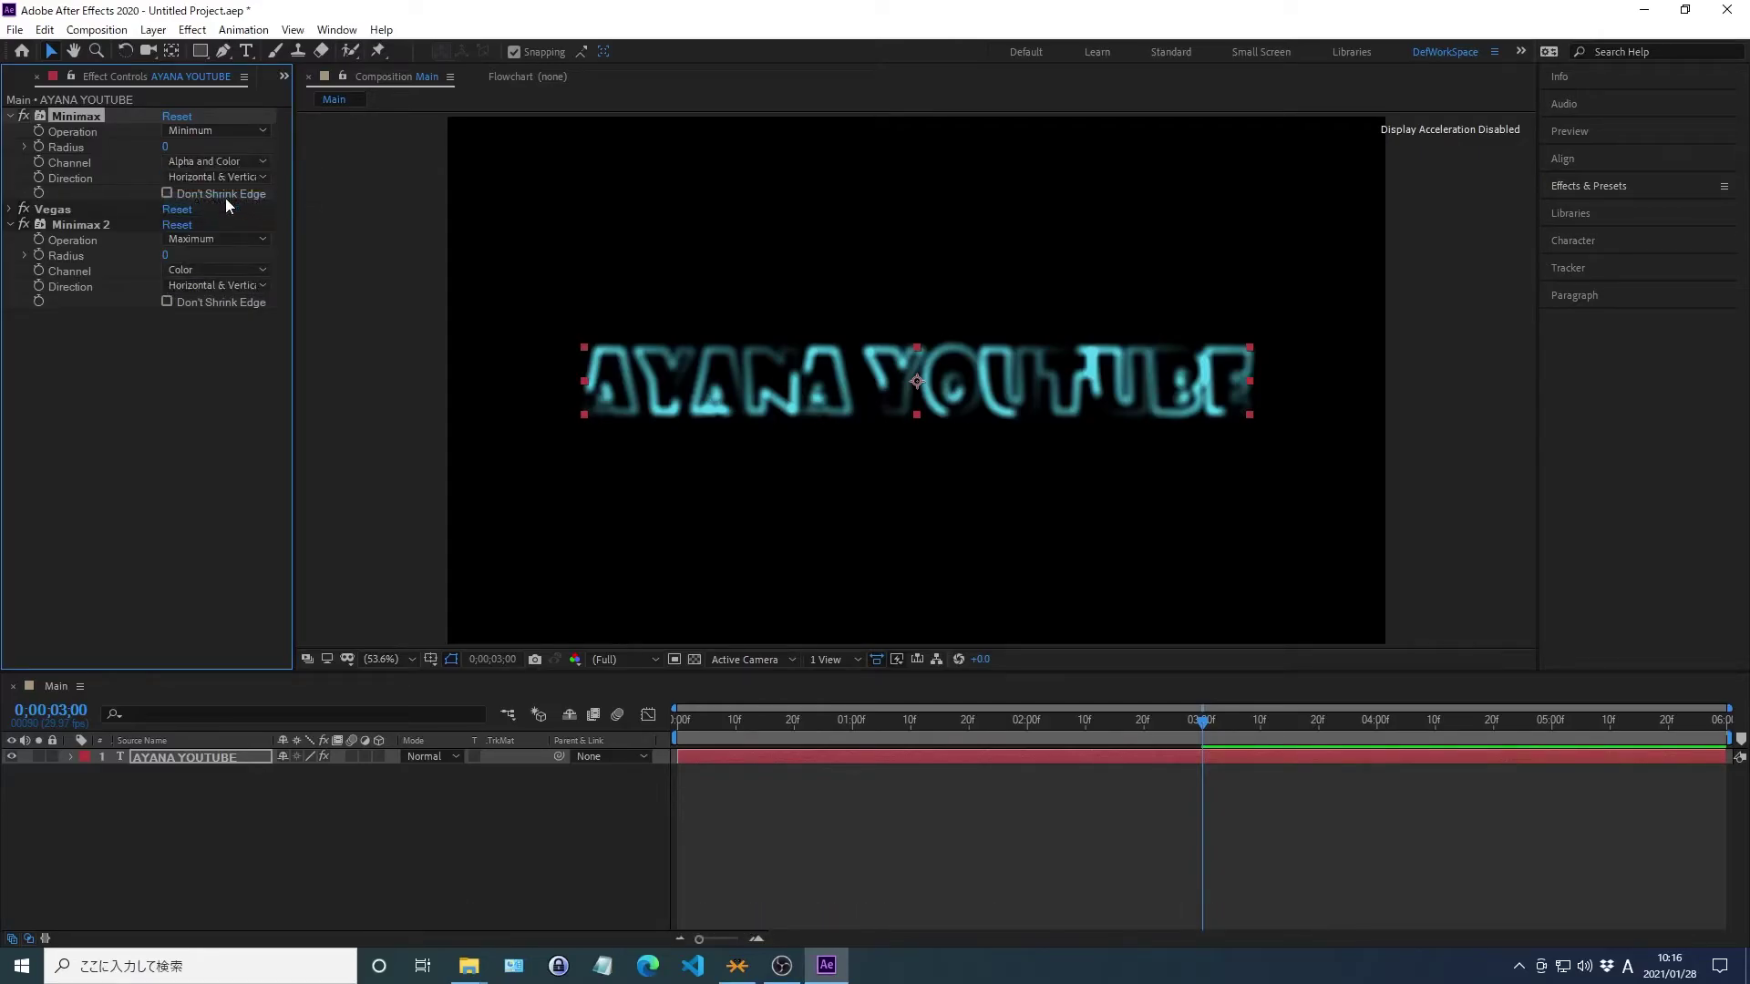
# Set the Radius of the first Minimax effect, above Vegas, to 5
pyautogui.rightClick(65, 146)
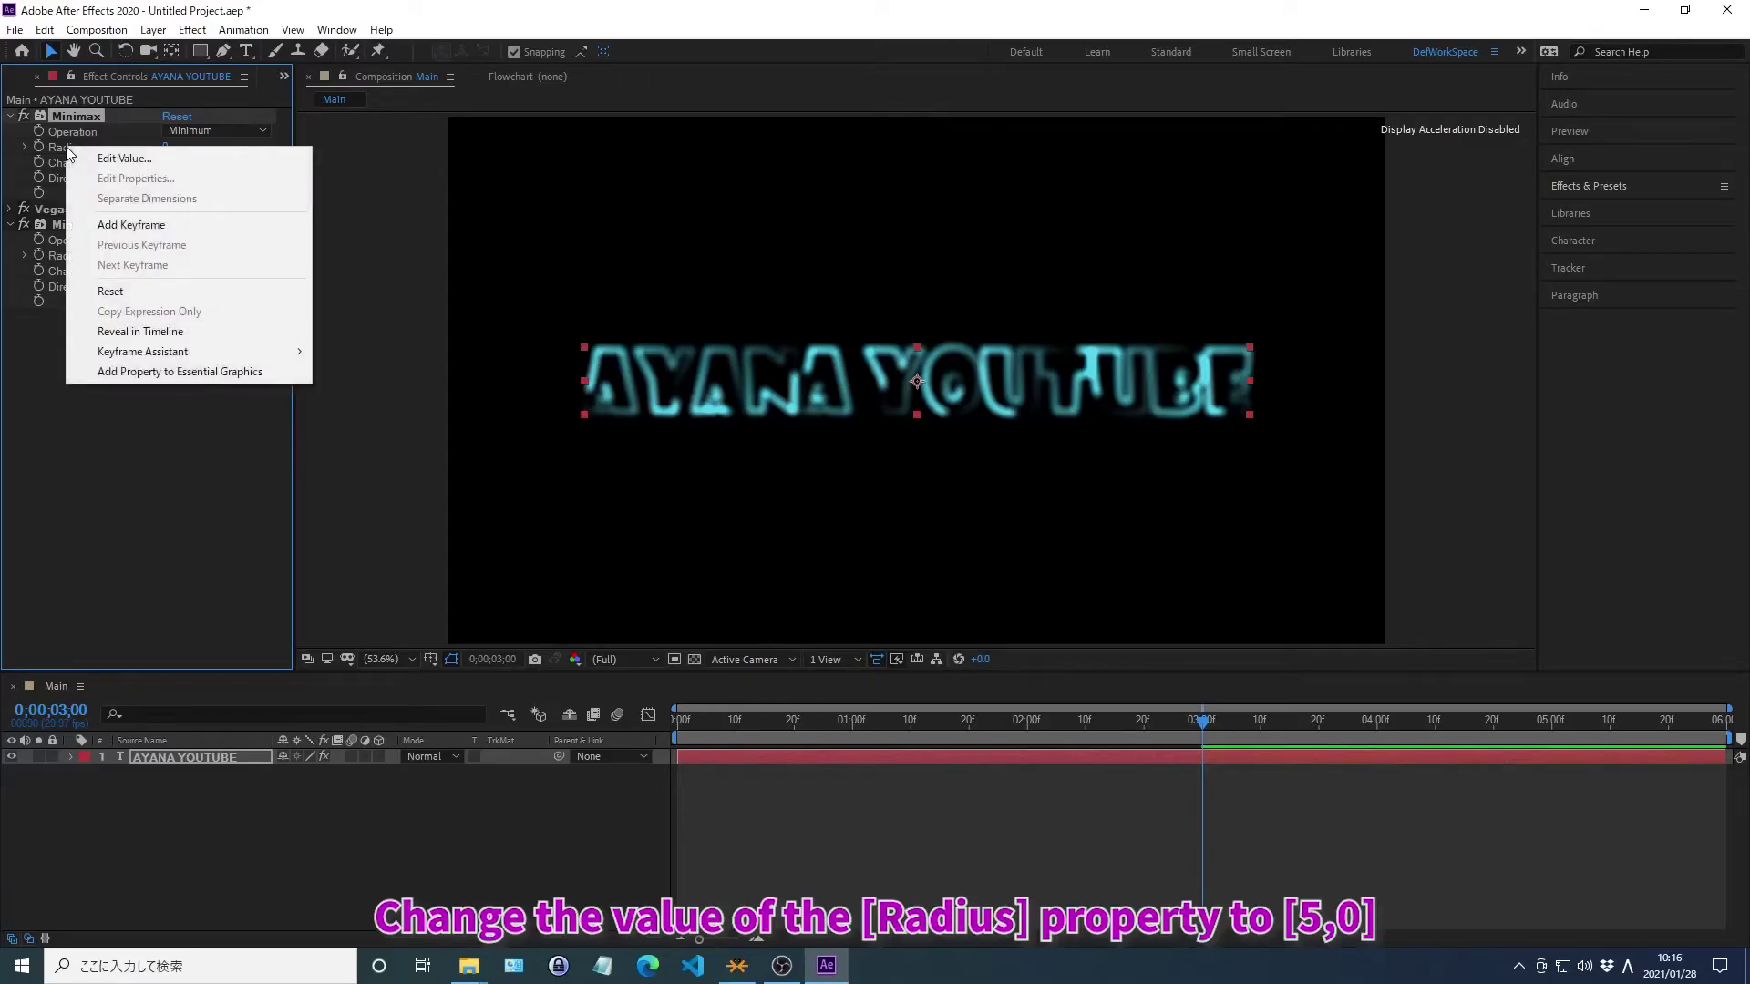
pyautogui.click(124, 157)
pyautogui.write('5')
pyautogui.press('Return')
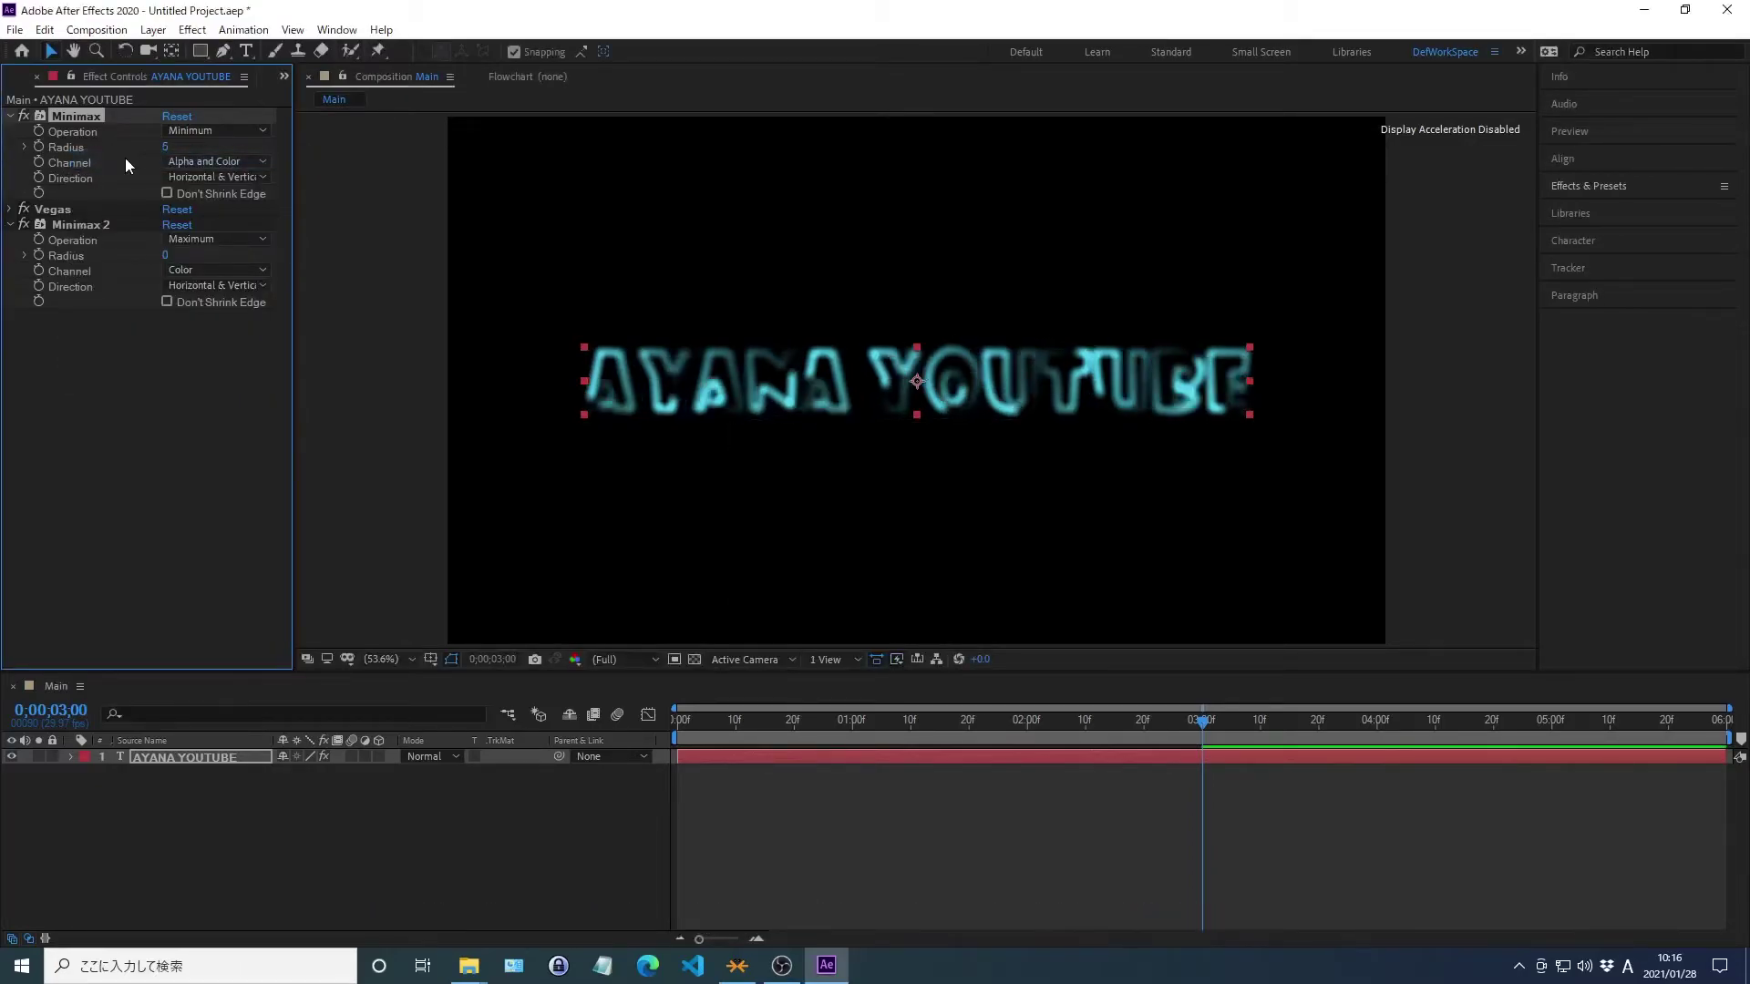
# Find the Simple Choker effect and apply it to the AYANA YOUTUBE text layer
pyautogui.click(1590, 187)
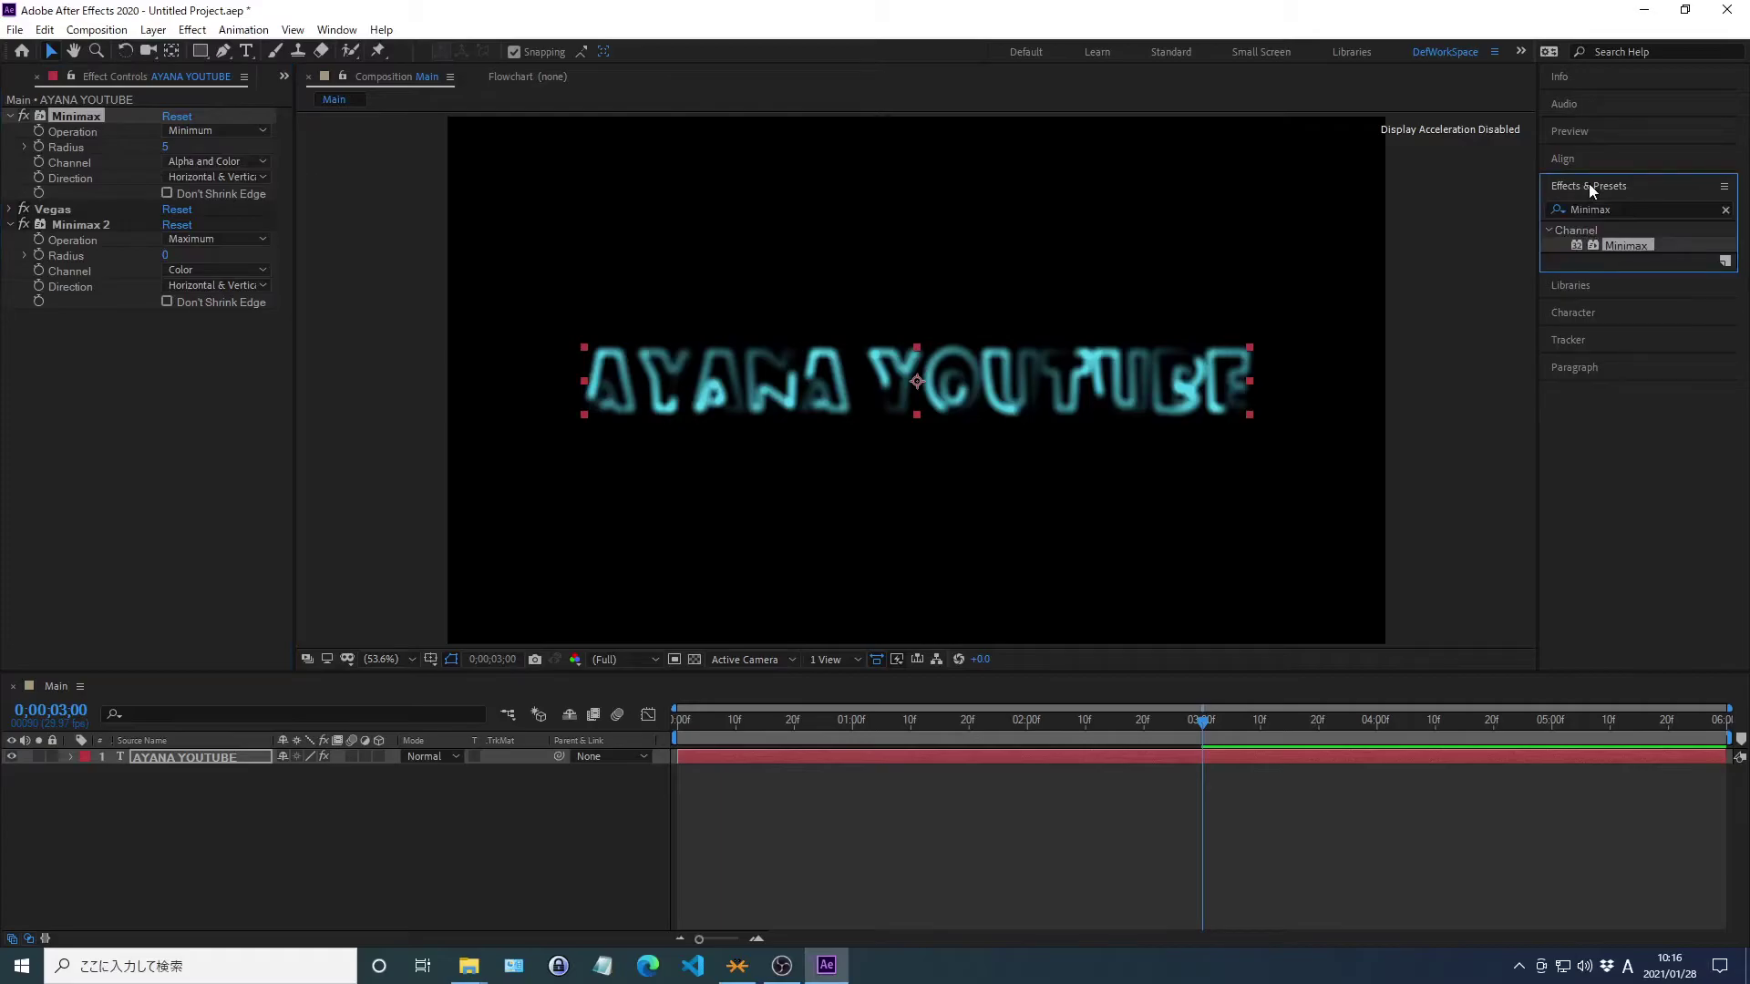
pyautogui.click(1724, 210)
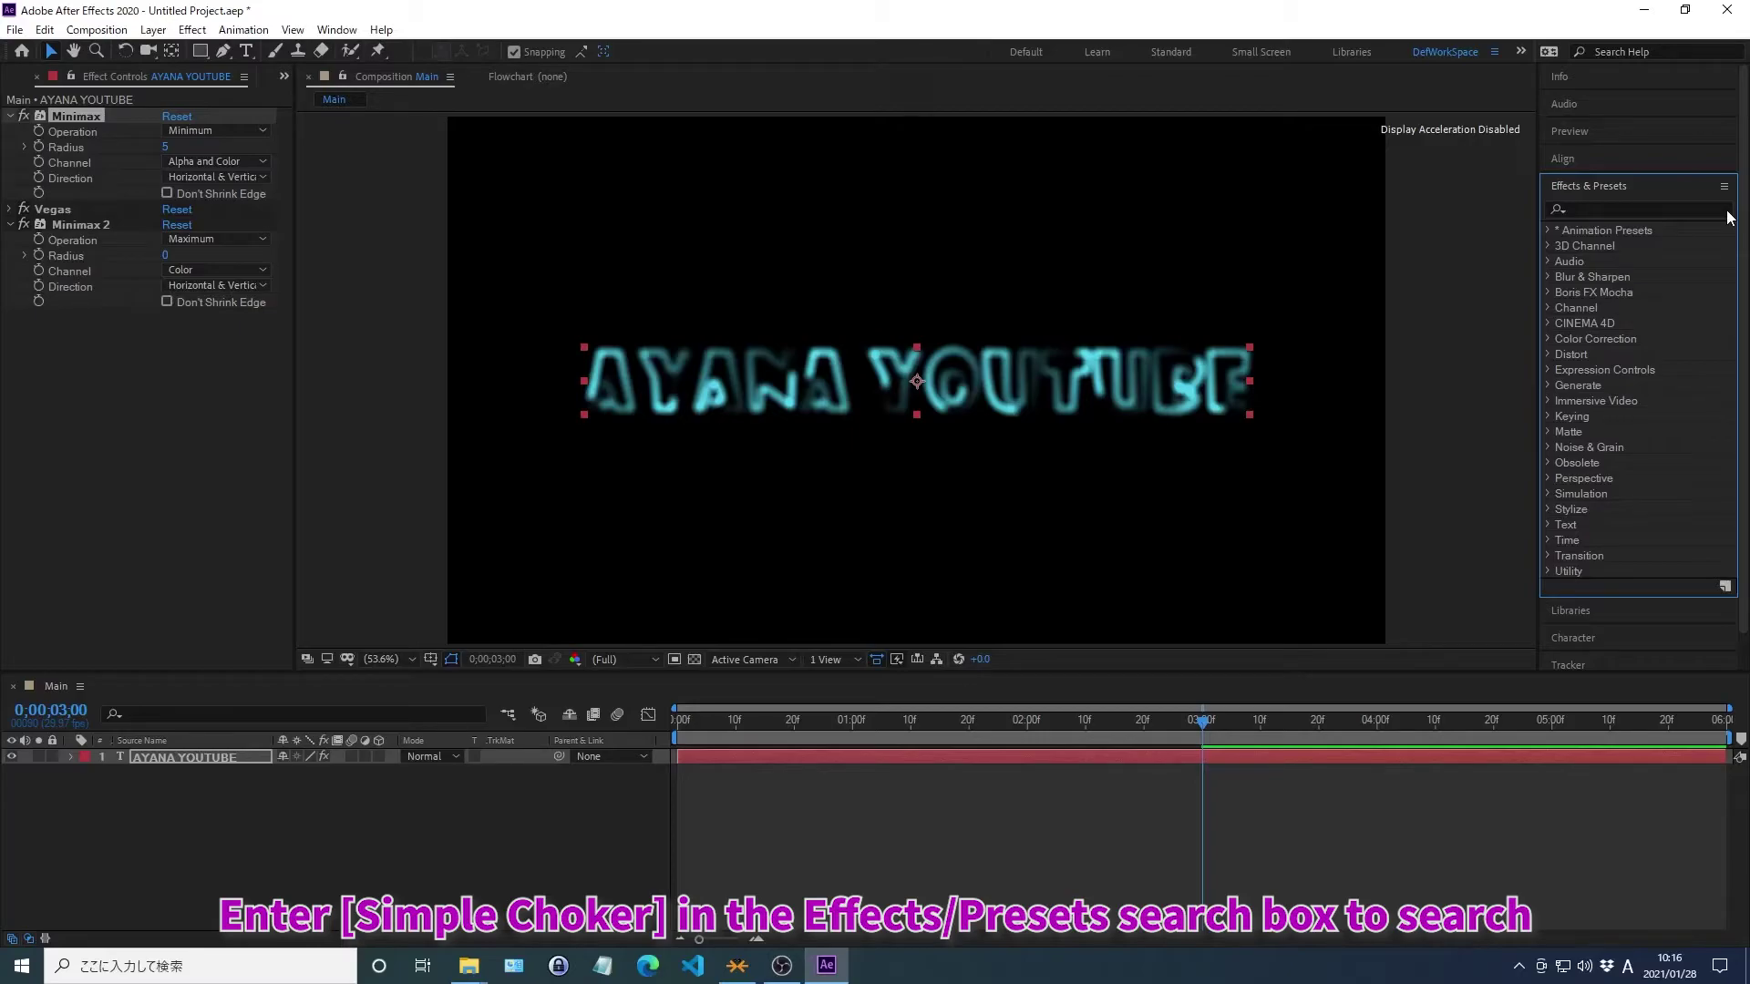
pyautogui.click(1588, 209)
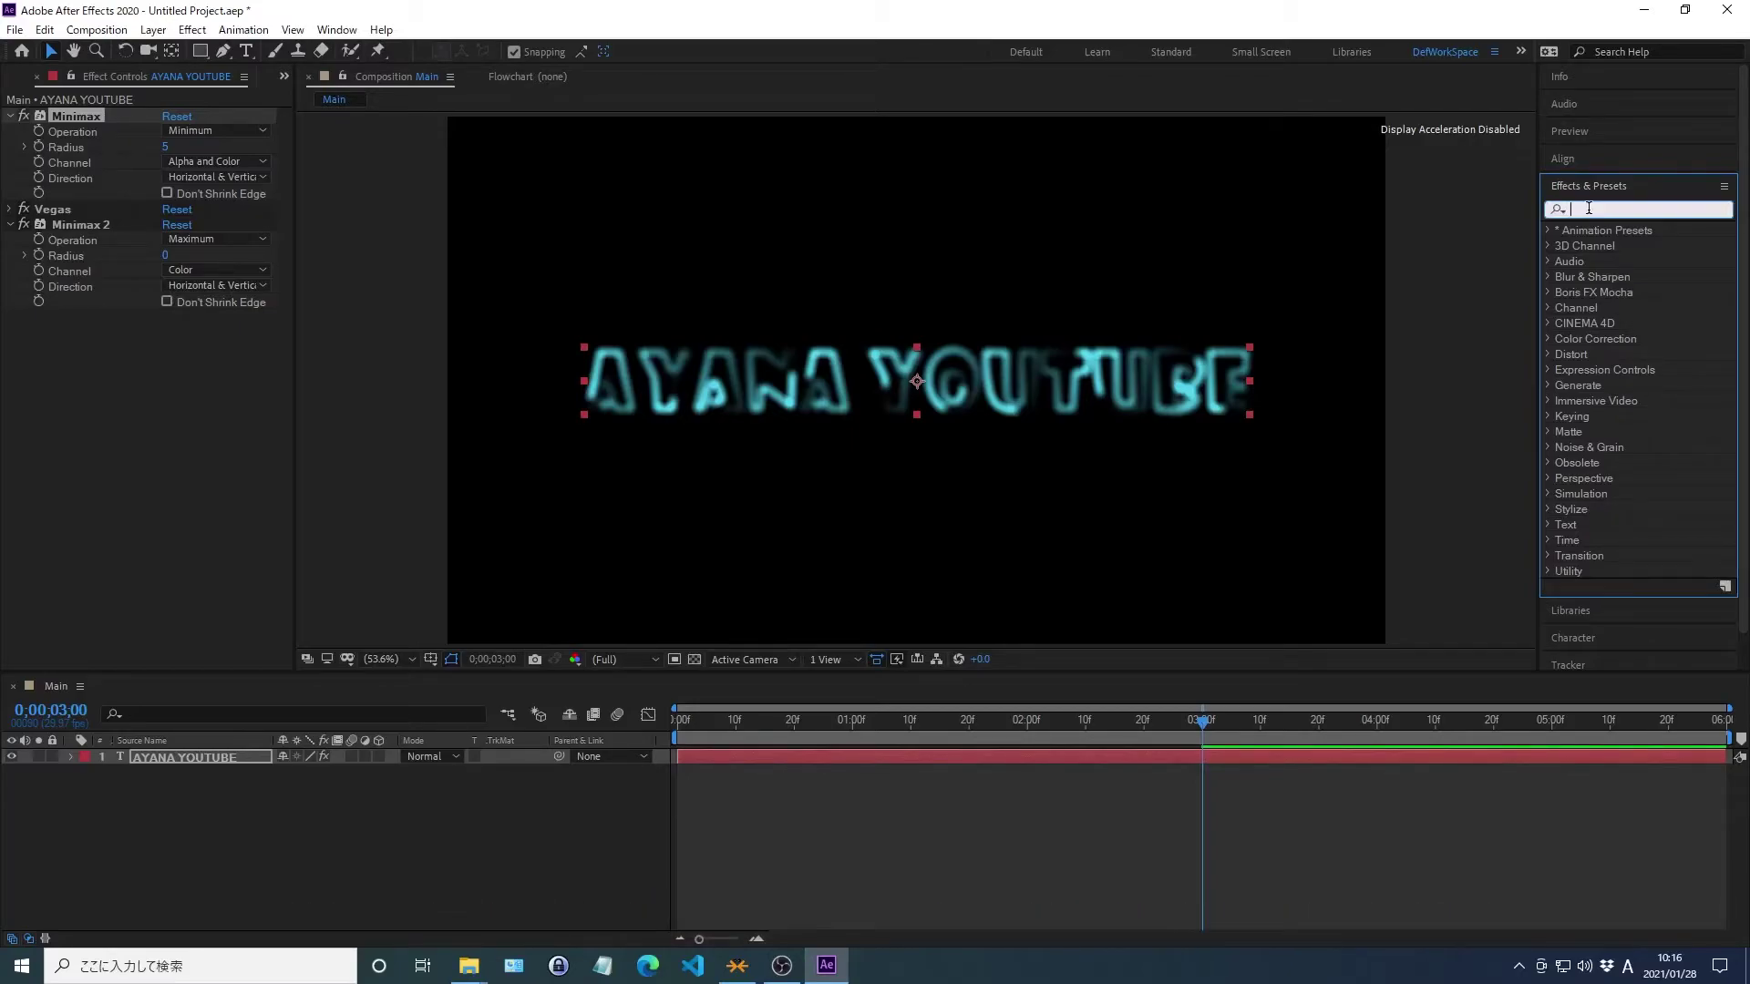
pyautogui.write('Simple C')
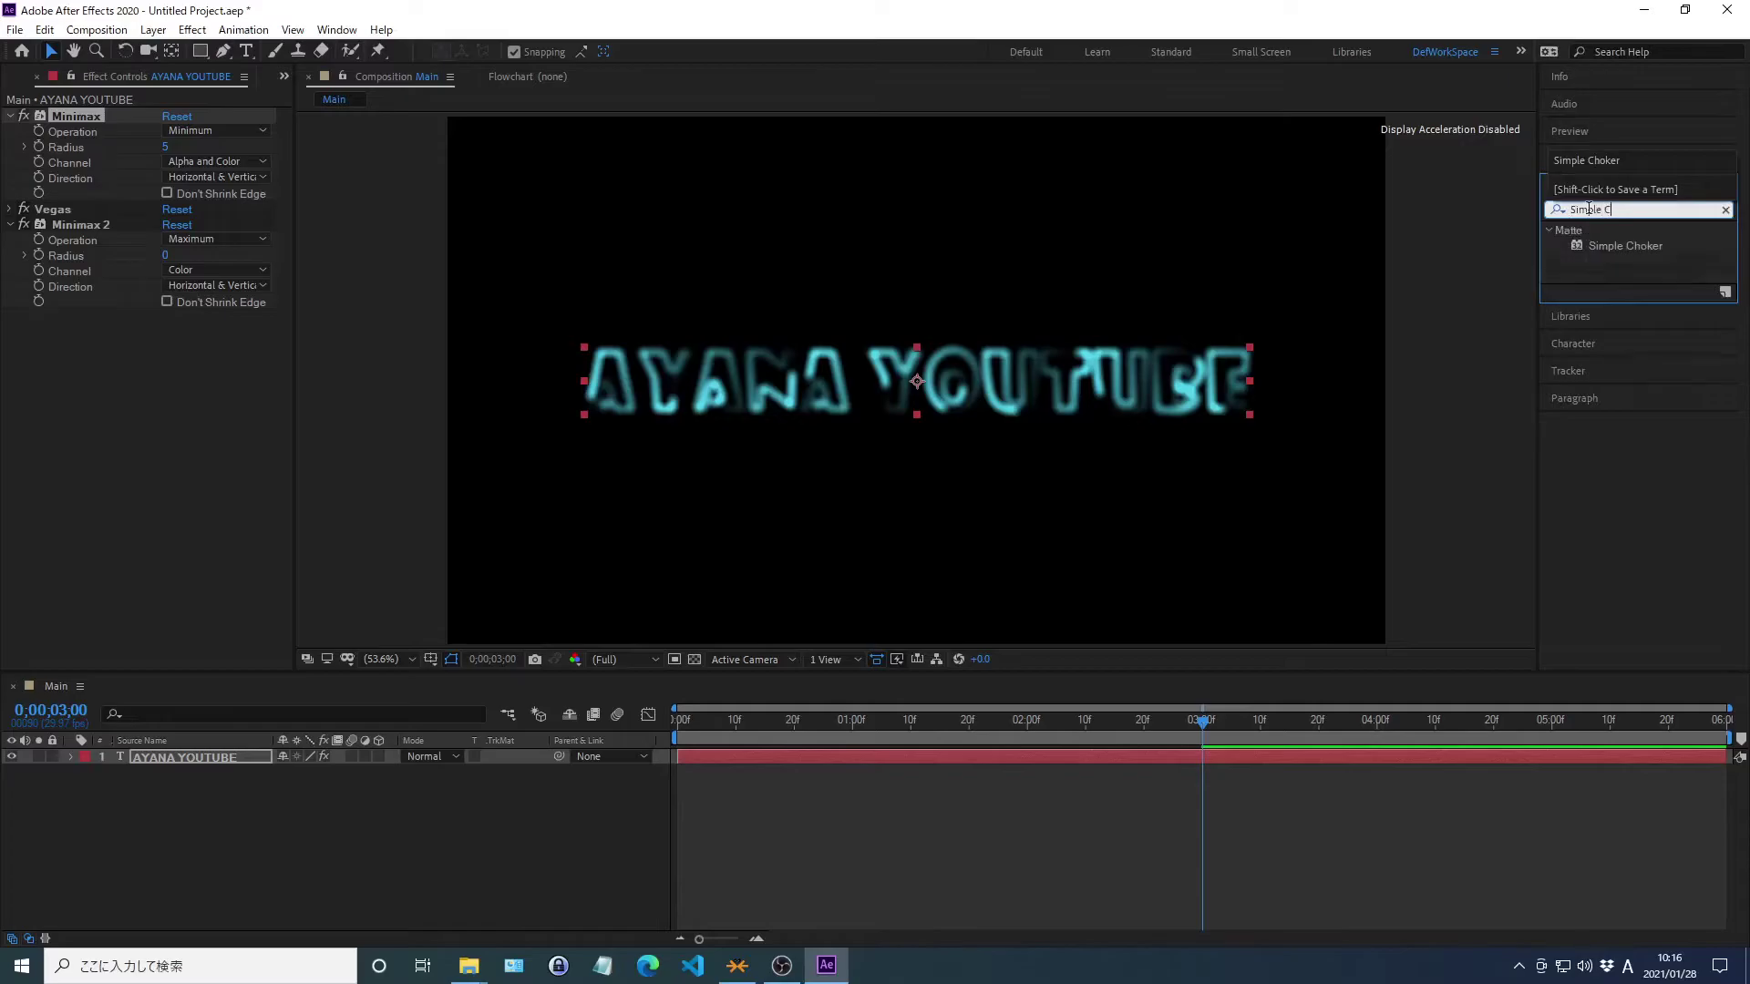
pyautogui.write('hoker')
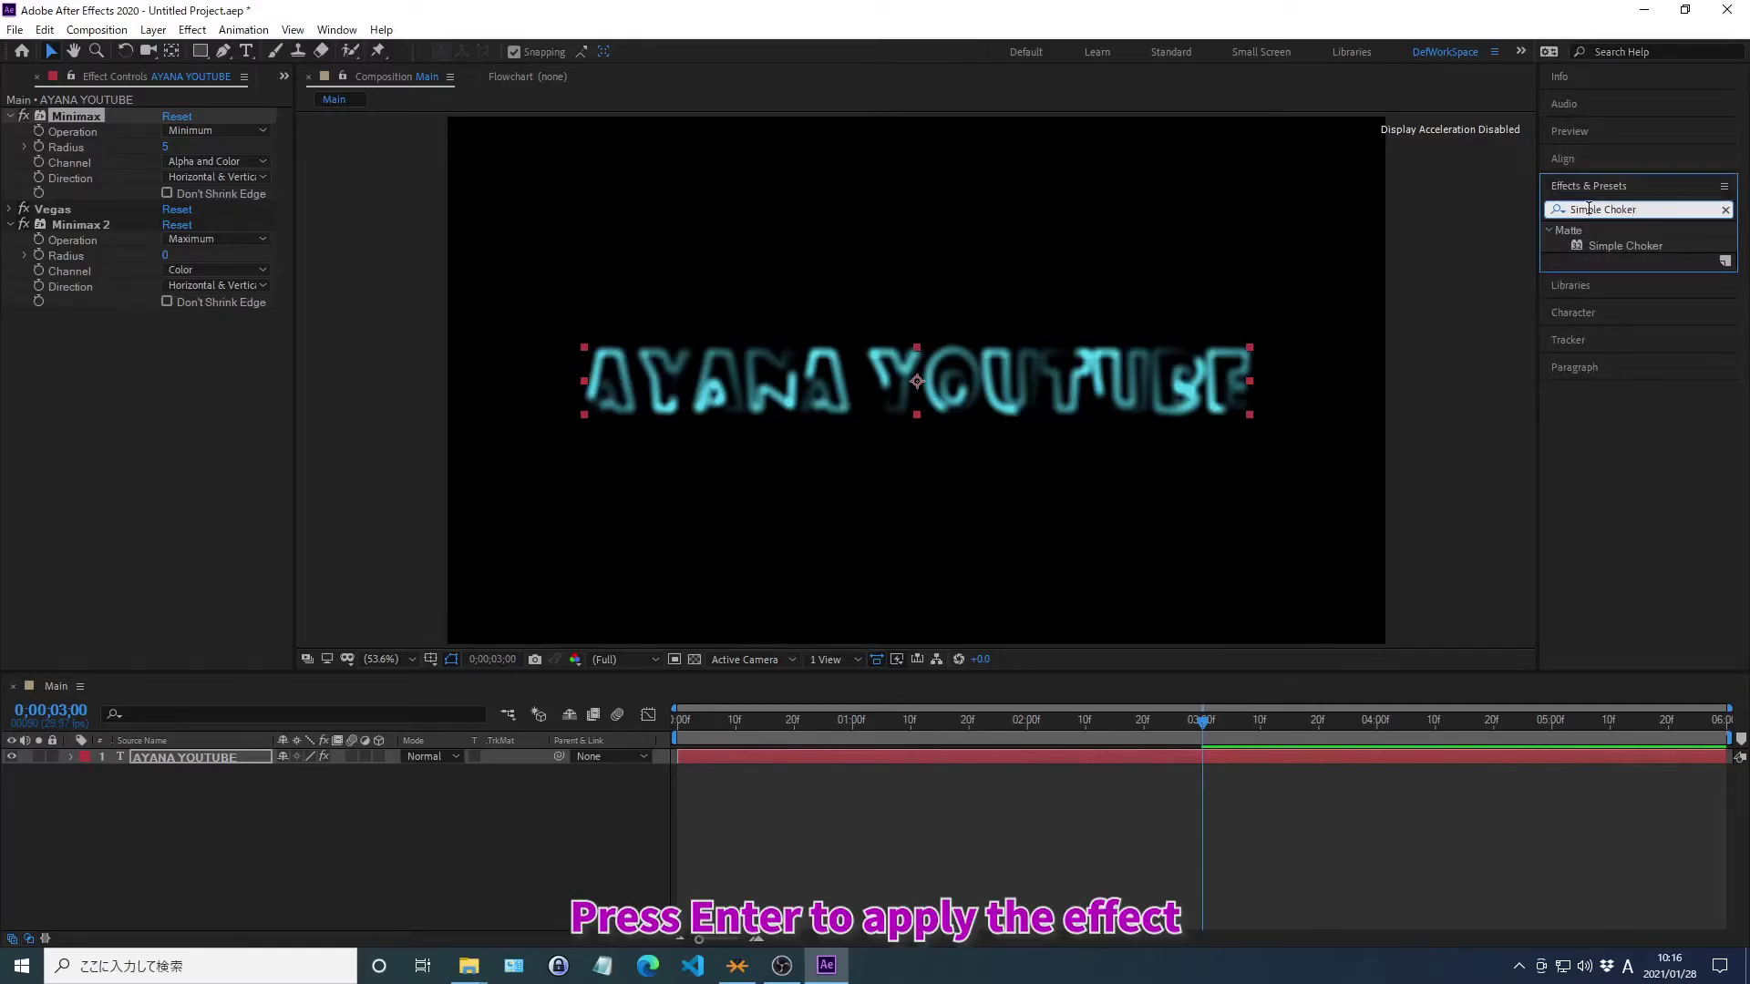
pyautogui.press('Return')
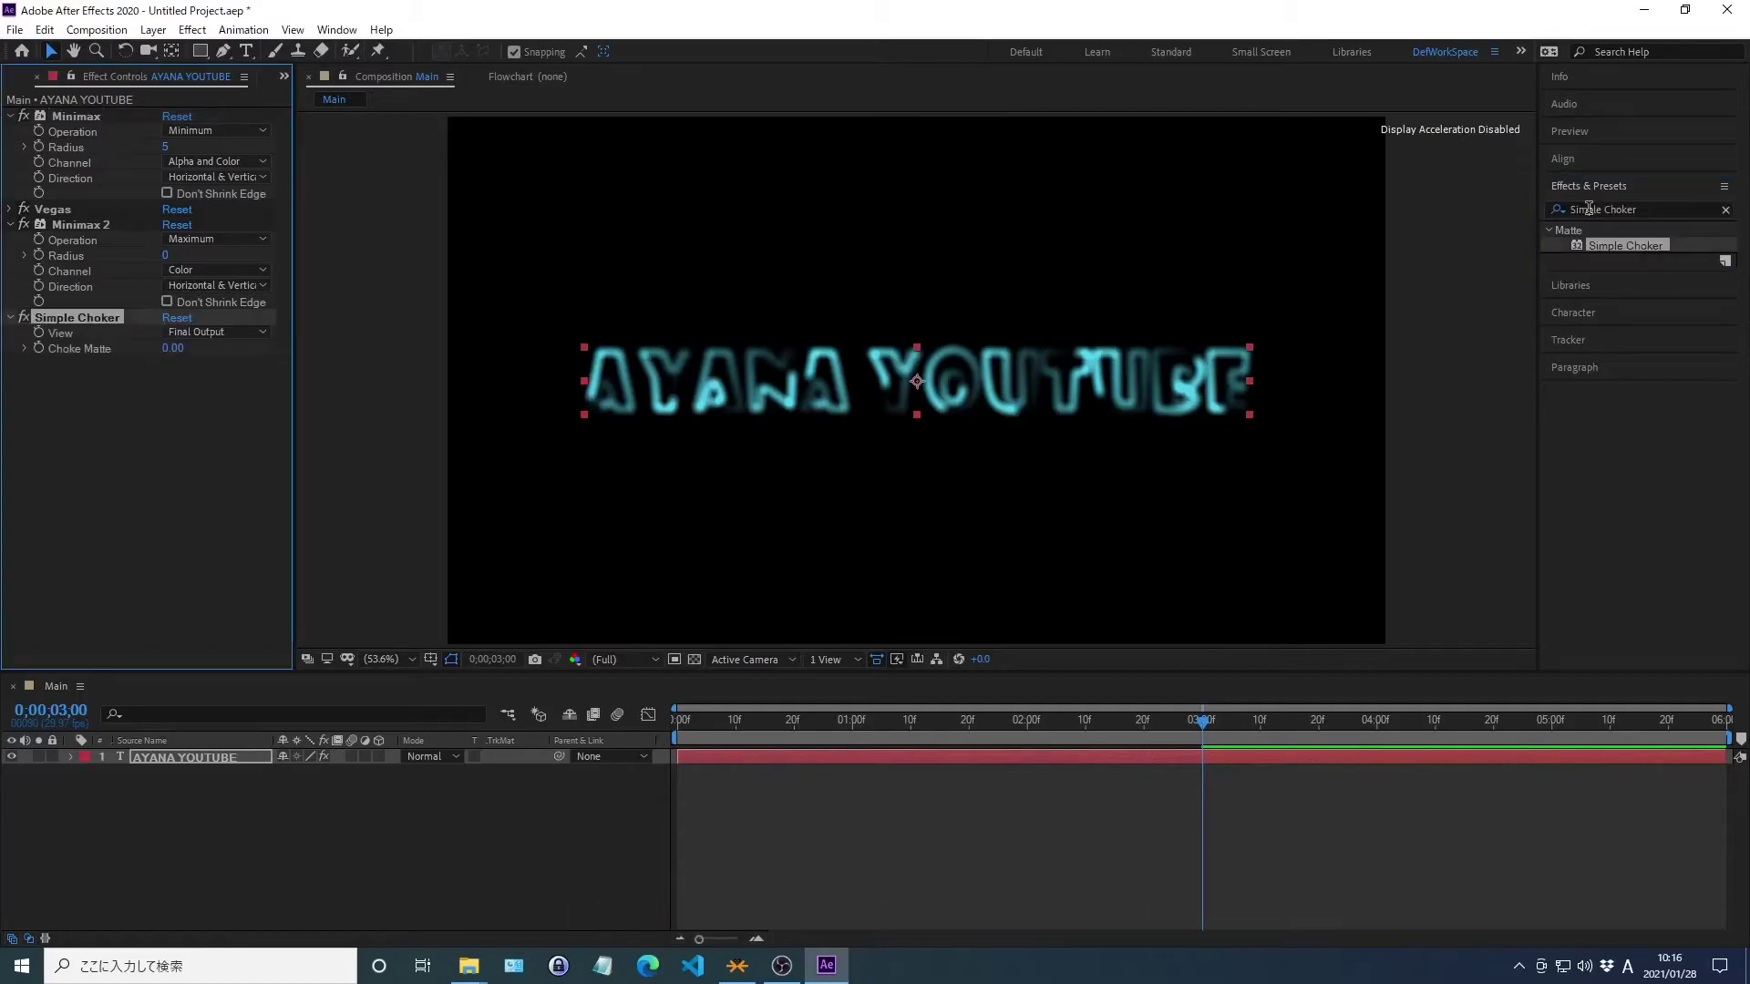
pyautogui.click(1588, 185)
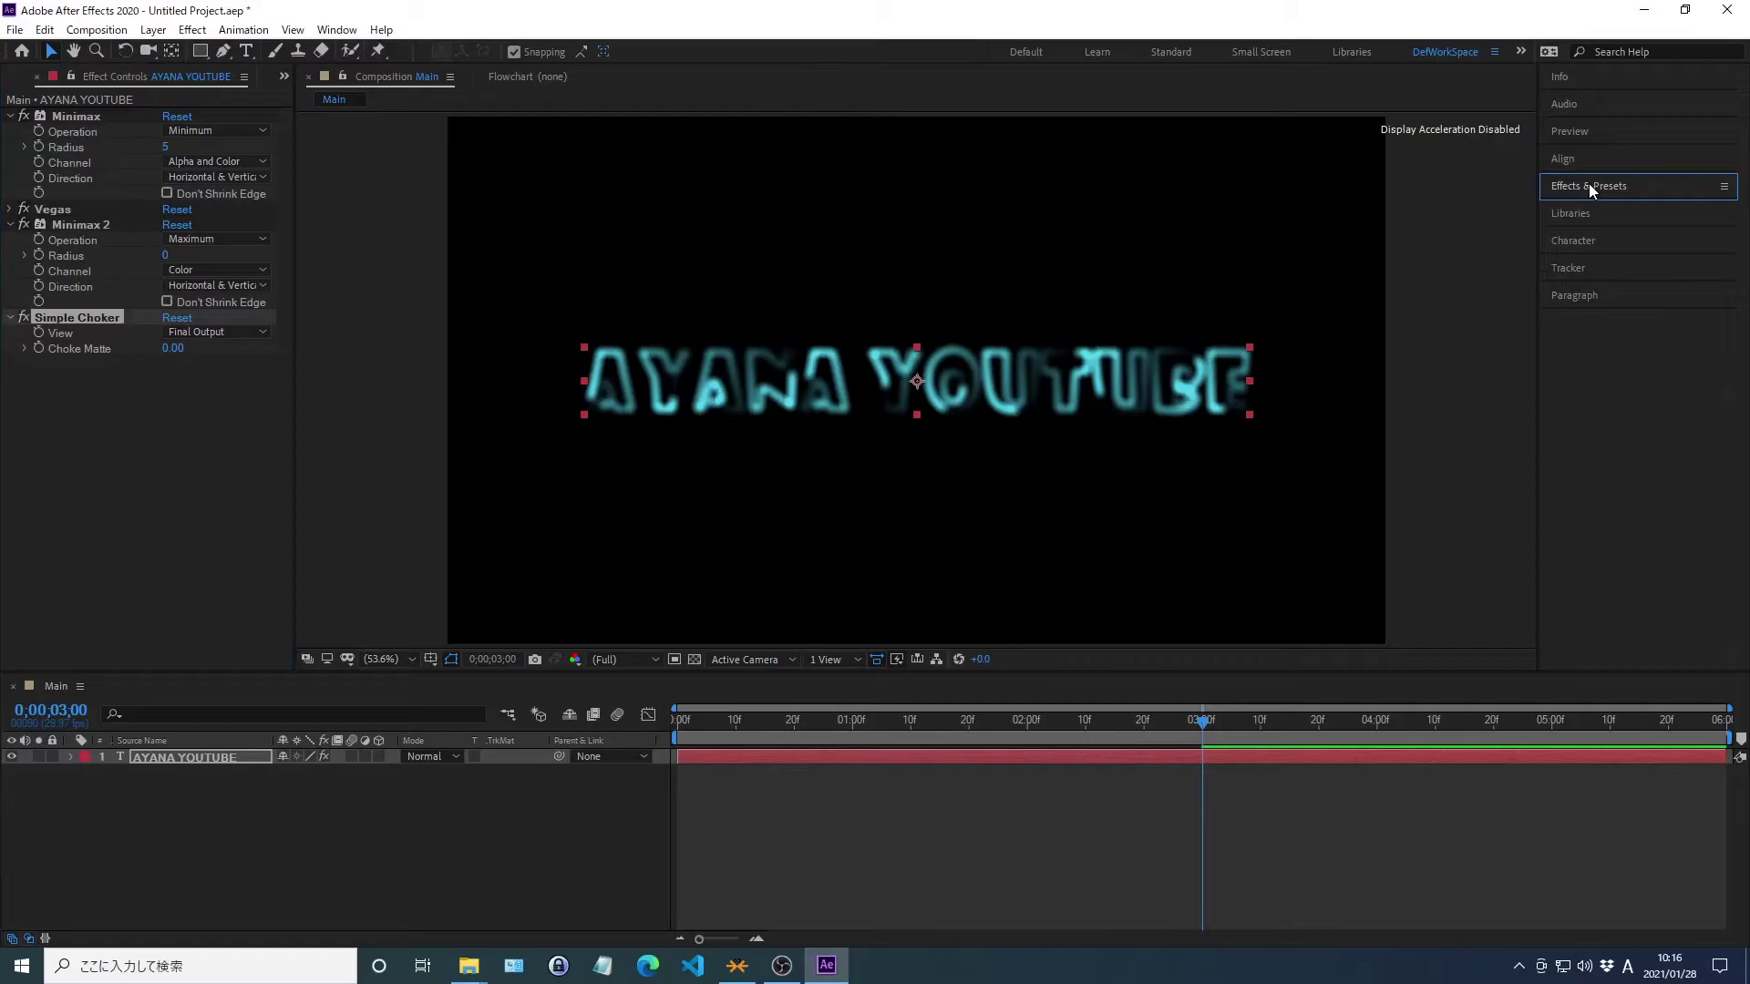
# Set the Simple Choker effect's Choke Matte to -12 on the AYANA YOUTUBE layer
pyautogui.rightClick(80, 349)
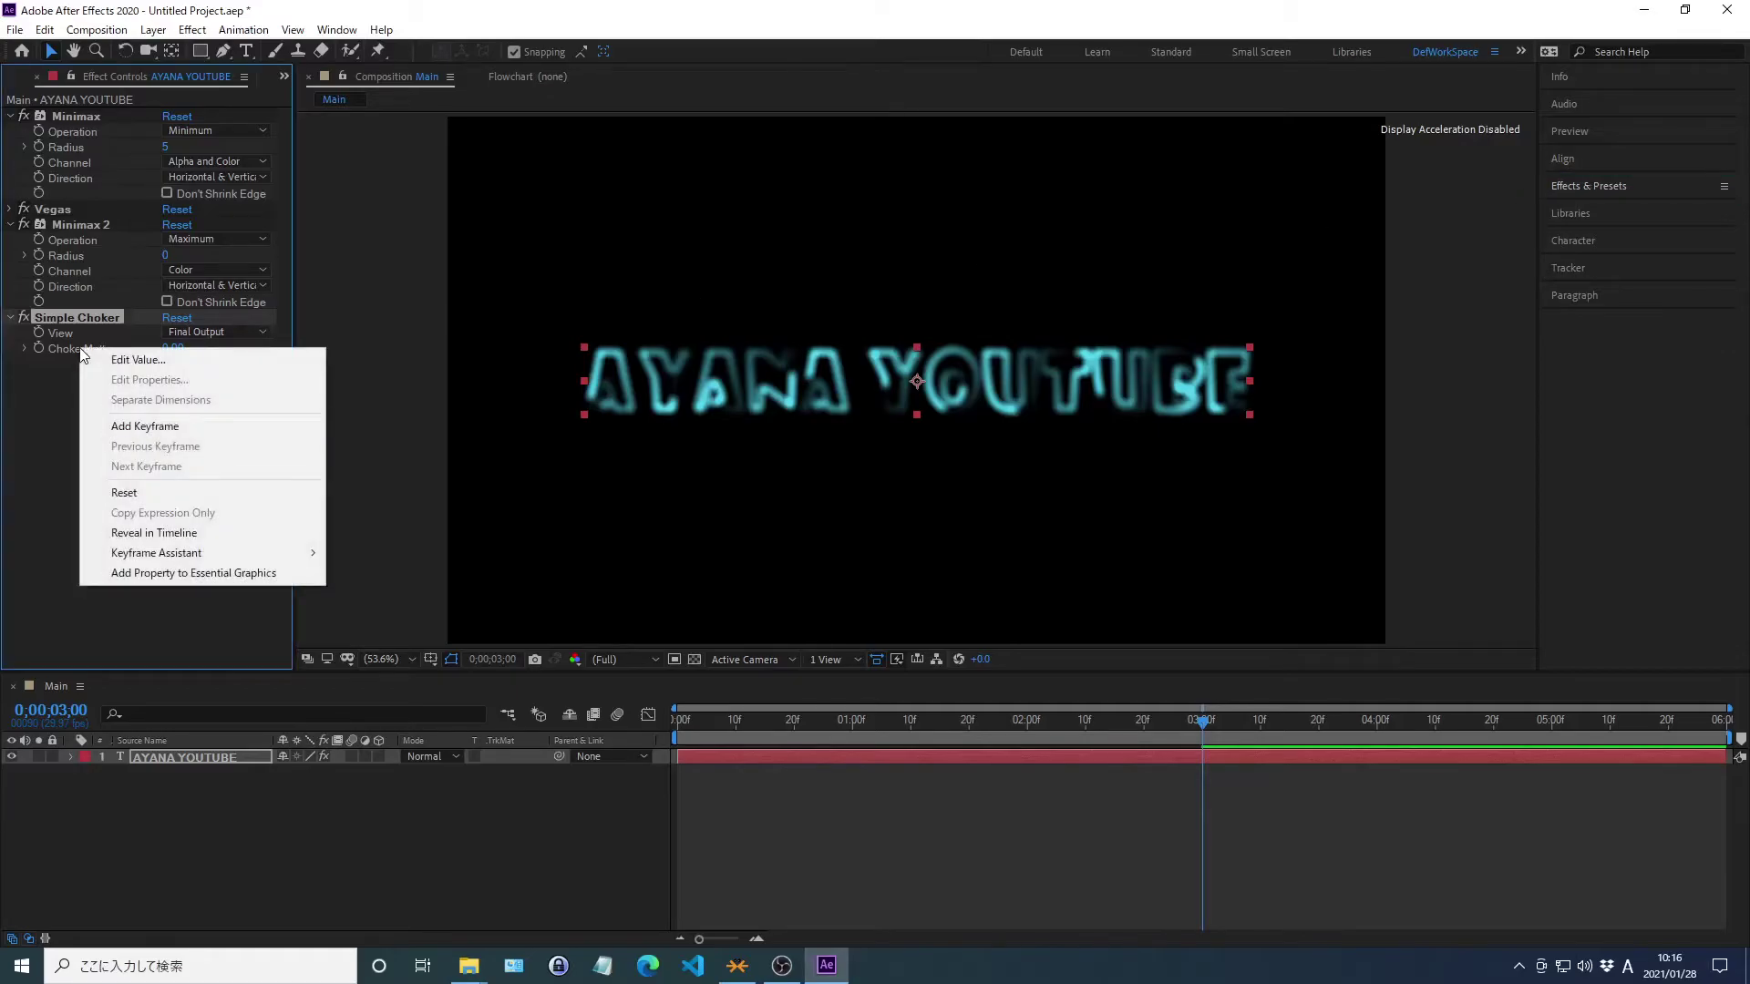
pyautogui.click(139, 359)
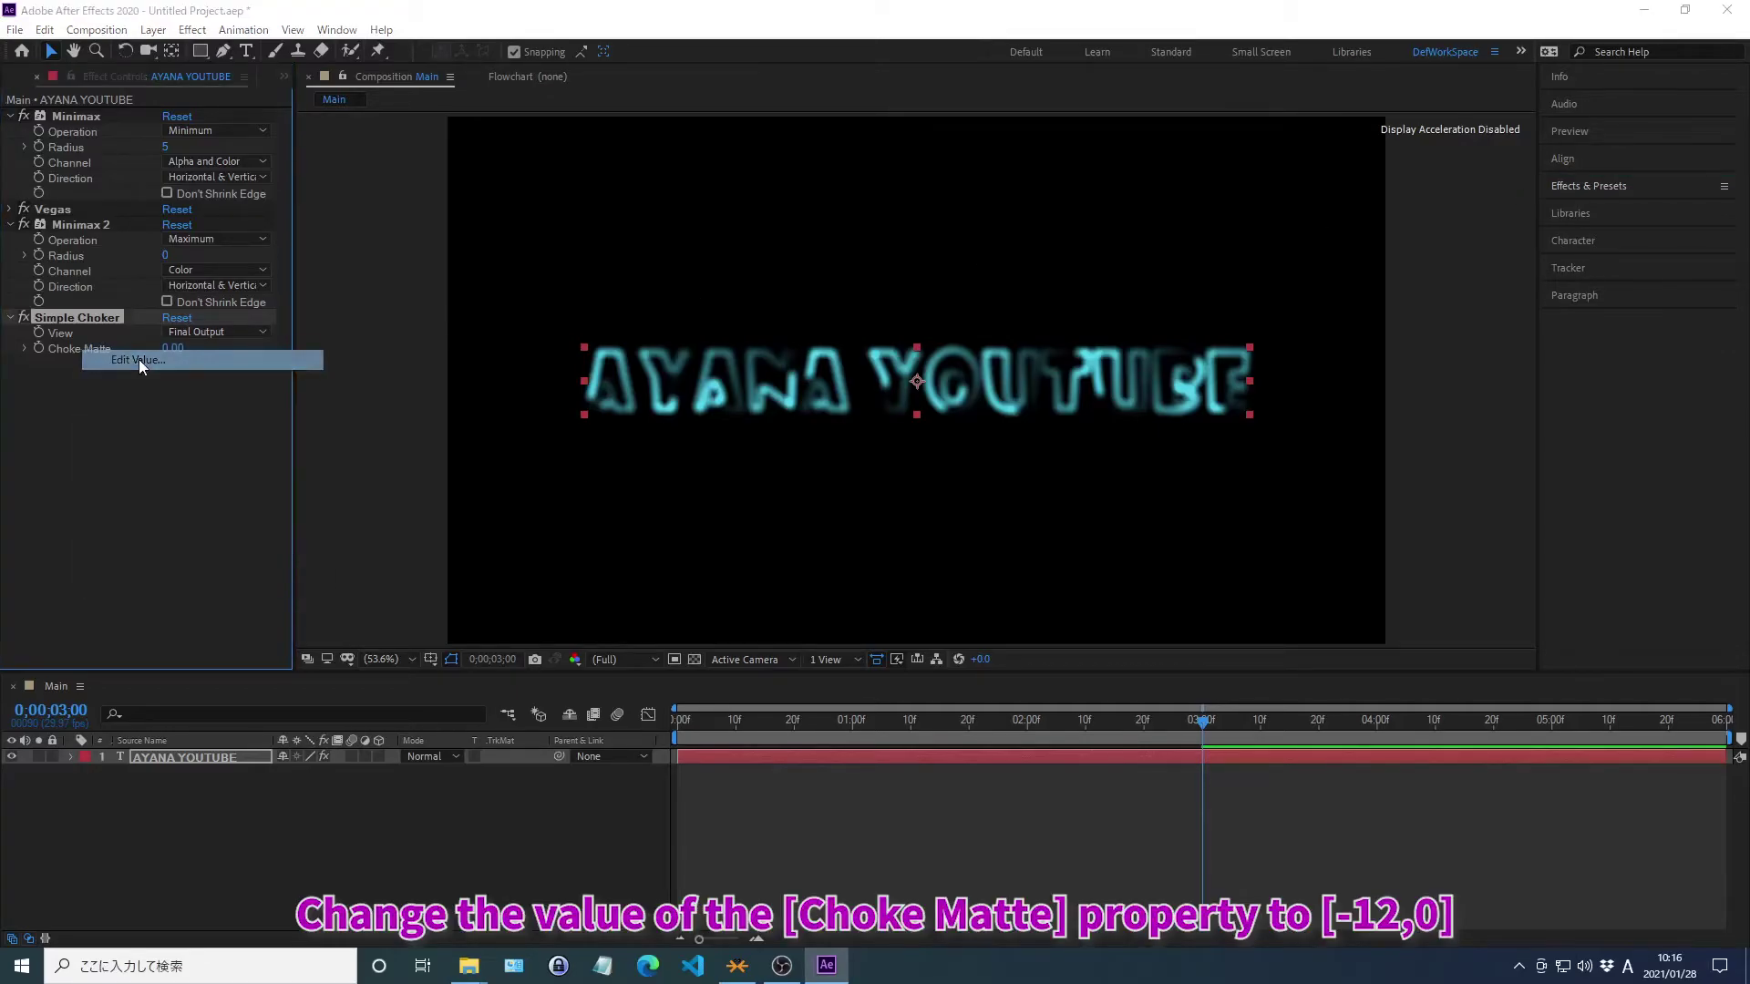
pyautogui.write('-12')
pyautogui.press('Return')
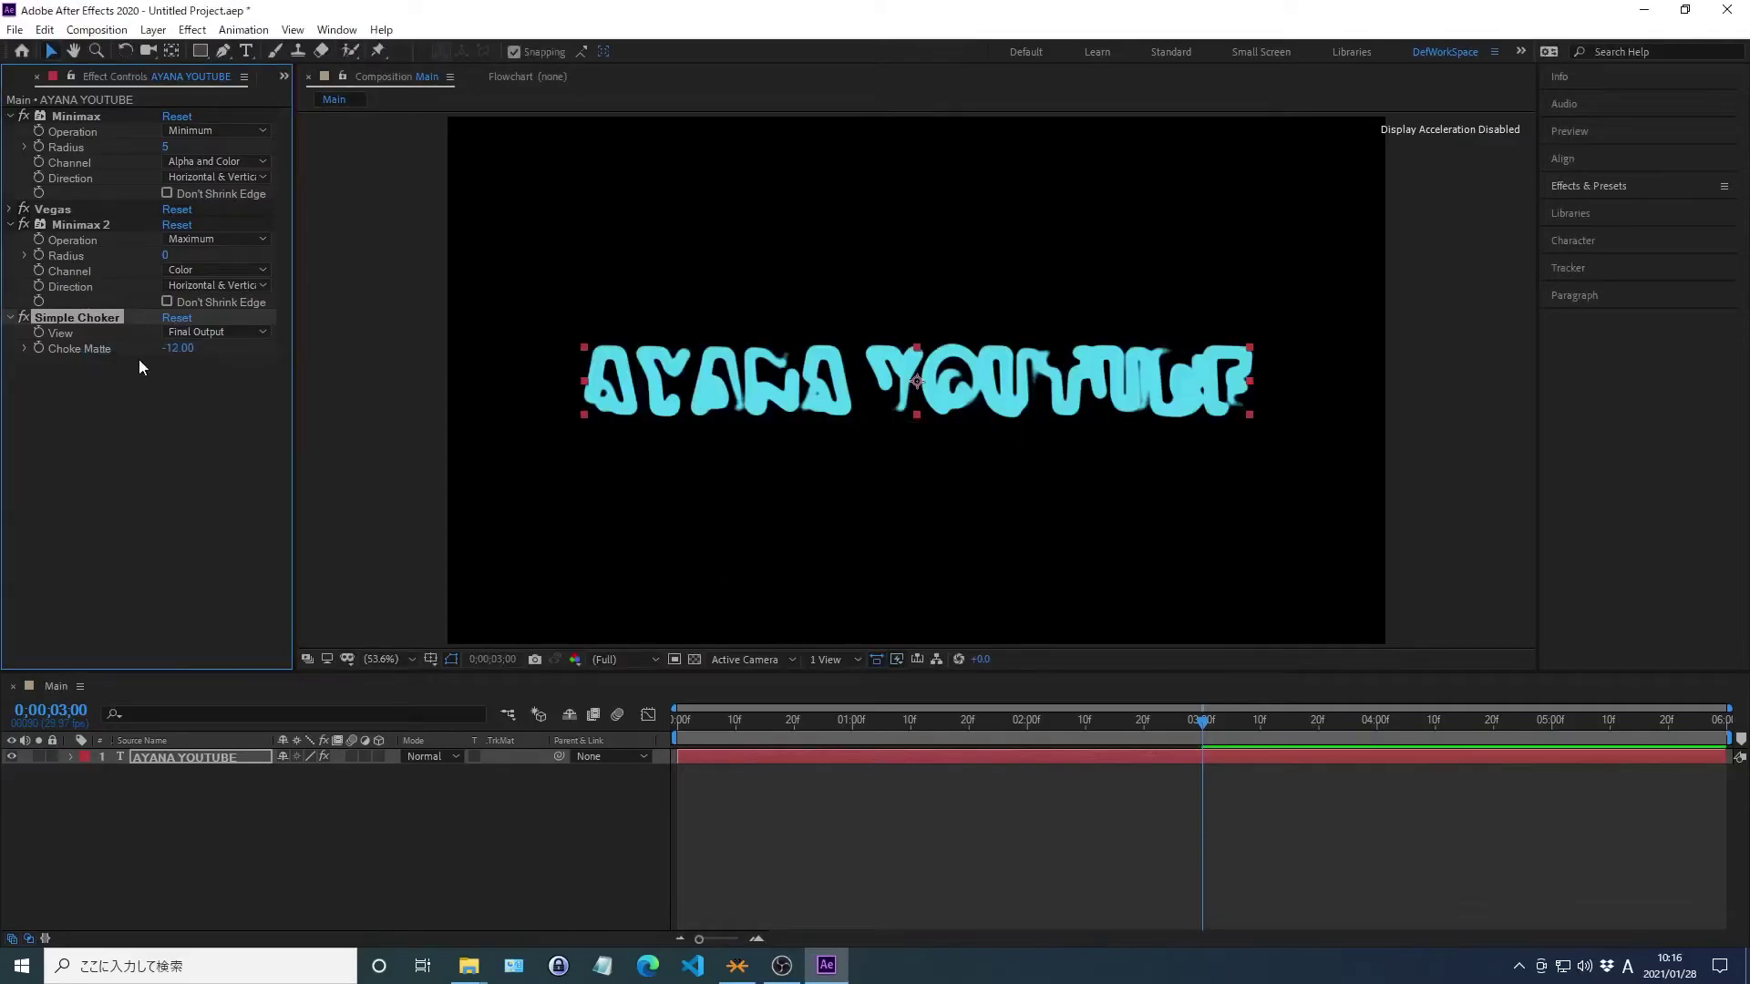
# Reveal the text layer's keyframed properties and apply Easy Ease to the Vegas Rotation and Width keyframes
pyautogui.click(280, 858)
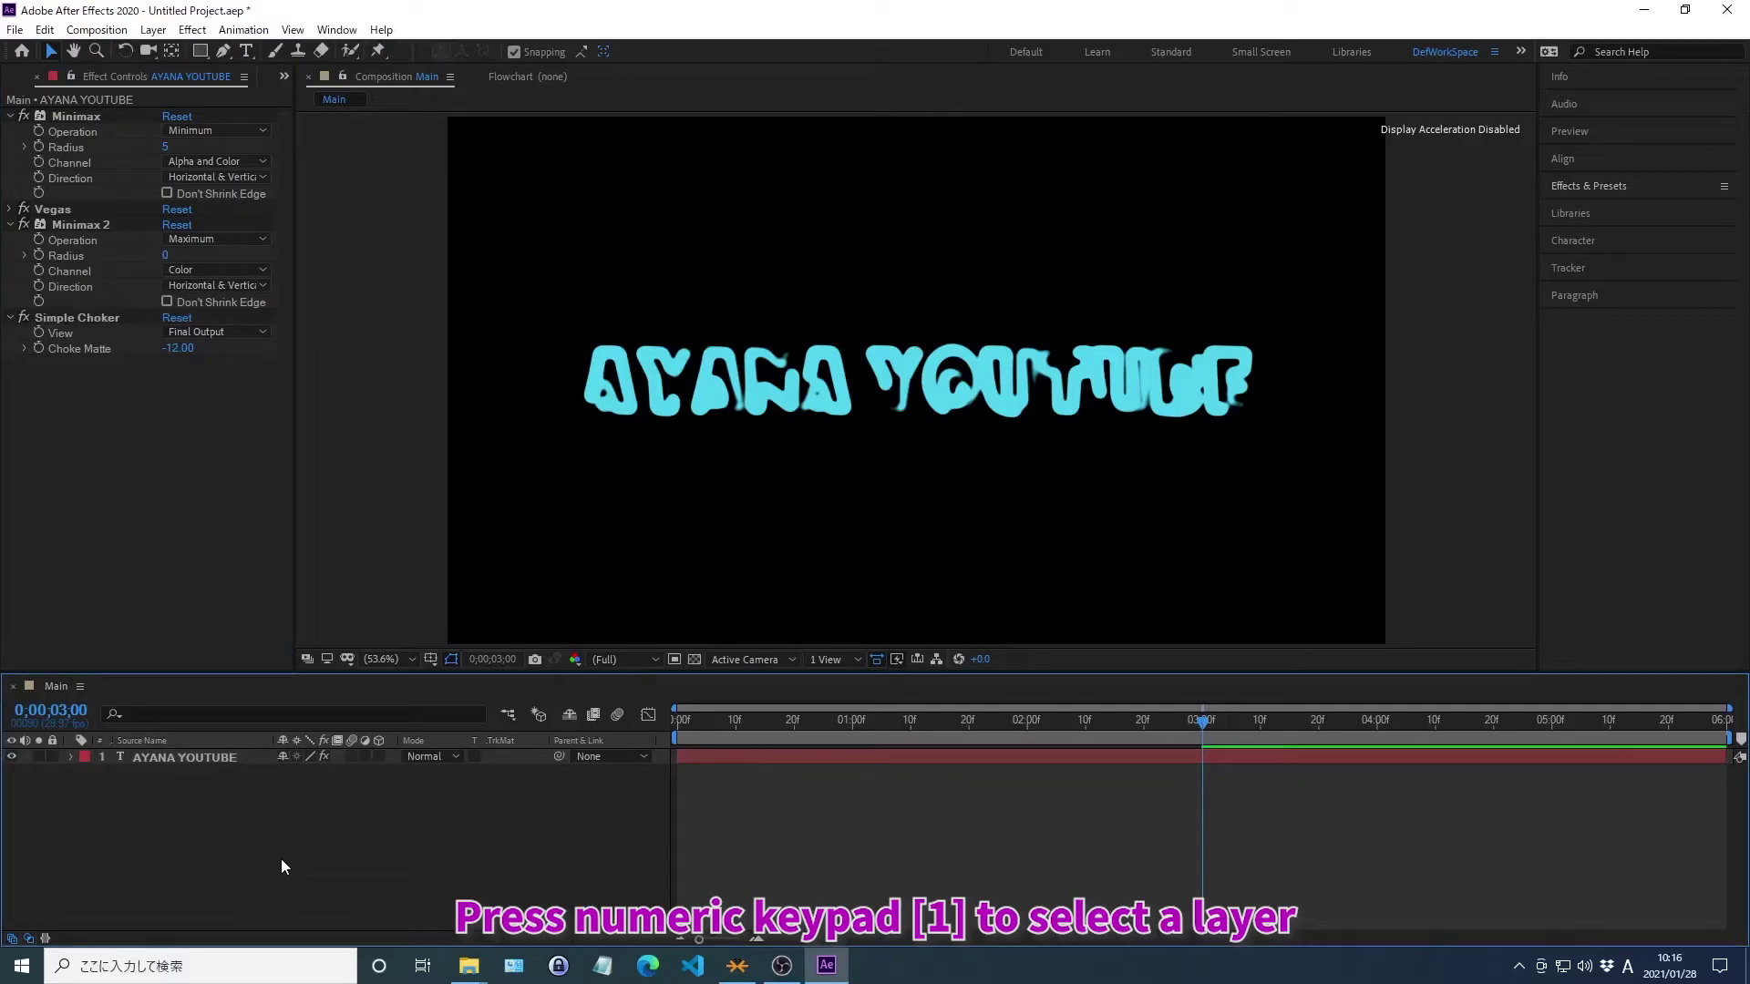
pyautogui.press('KP_1')
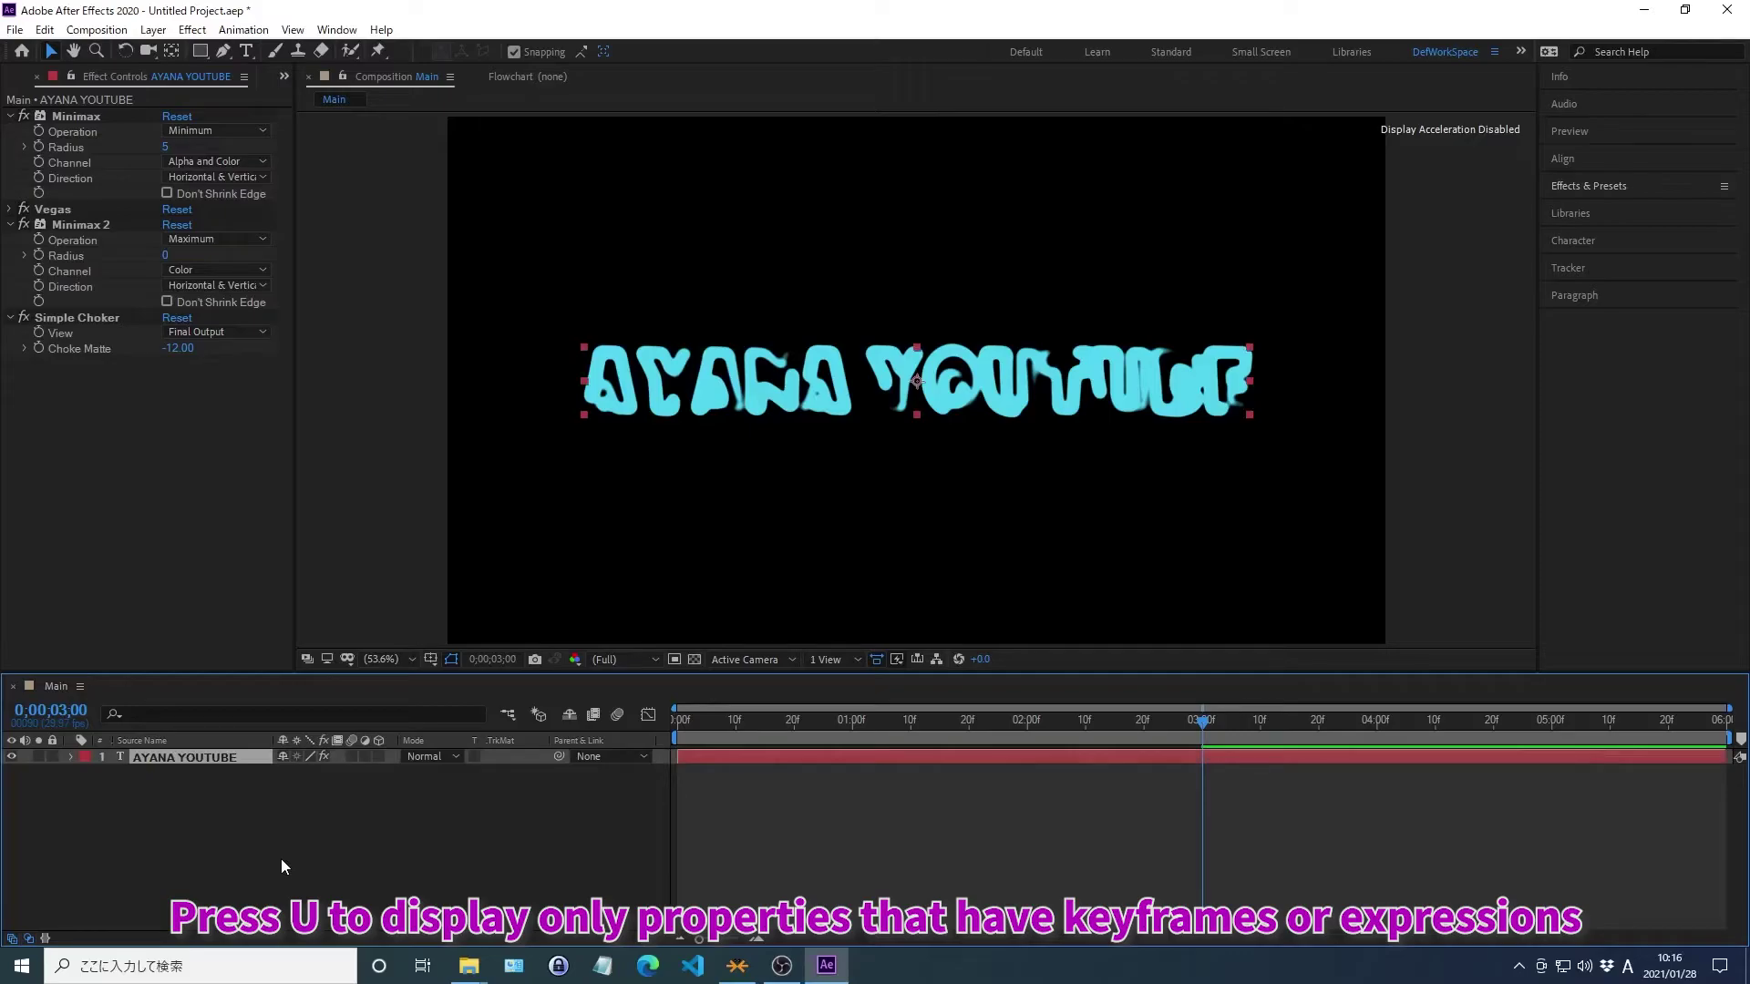
pyautogui.press('u')
pyautogui.moveTo(1245, 880); pyautogui.dragTo(658, 809)
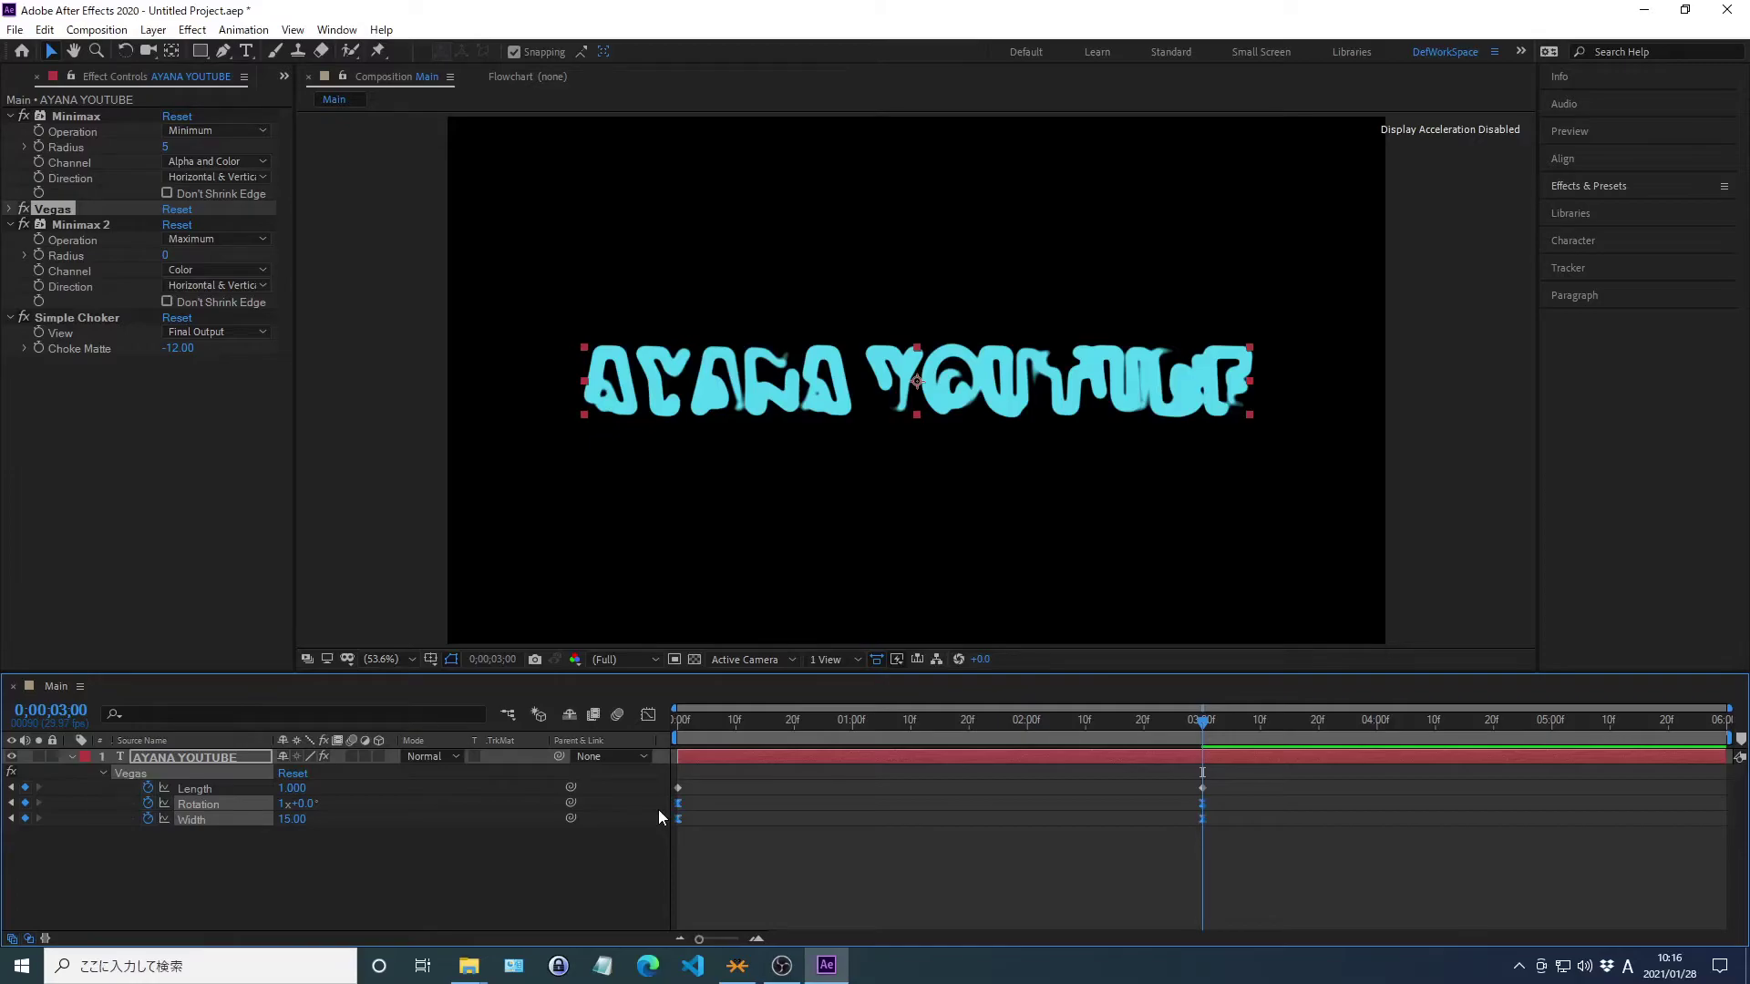
pyautogui.click(446, 905)
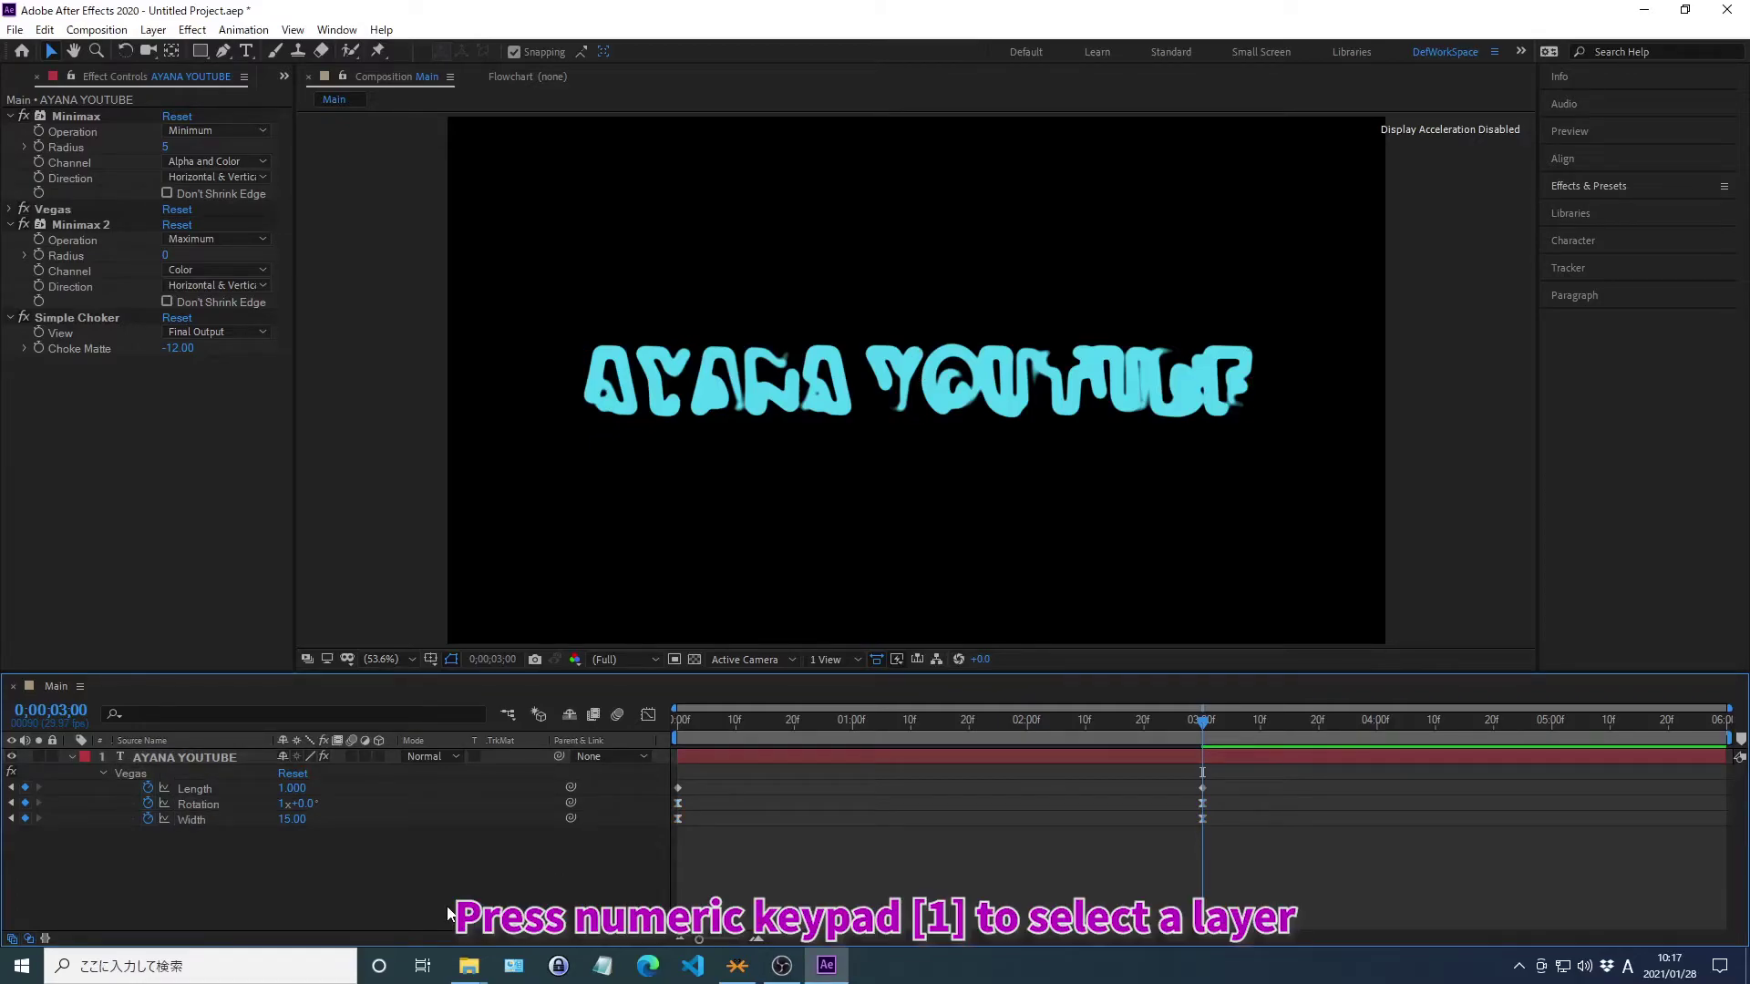
# Duplicate the AYANA YOUTUBE text layer three times in the Main composition
pyautogui.press('KP_1')
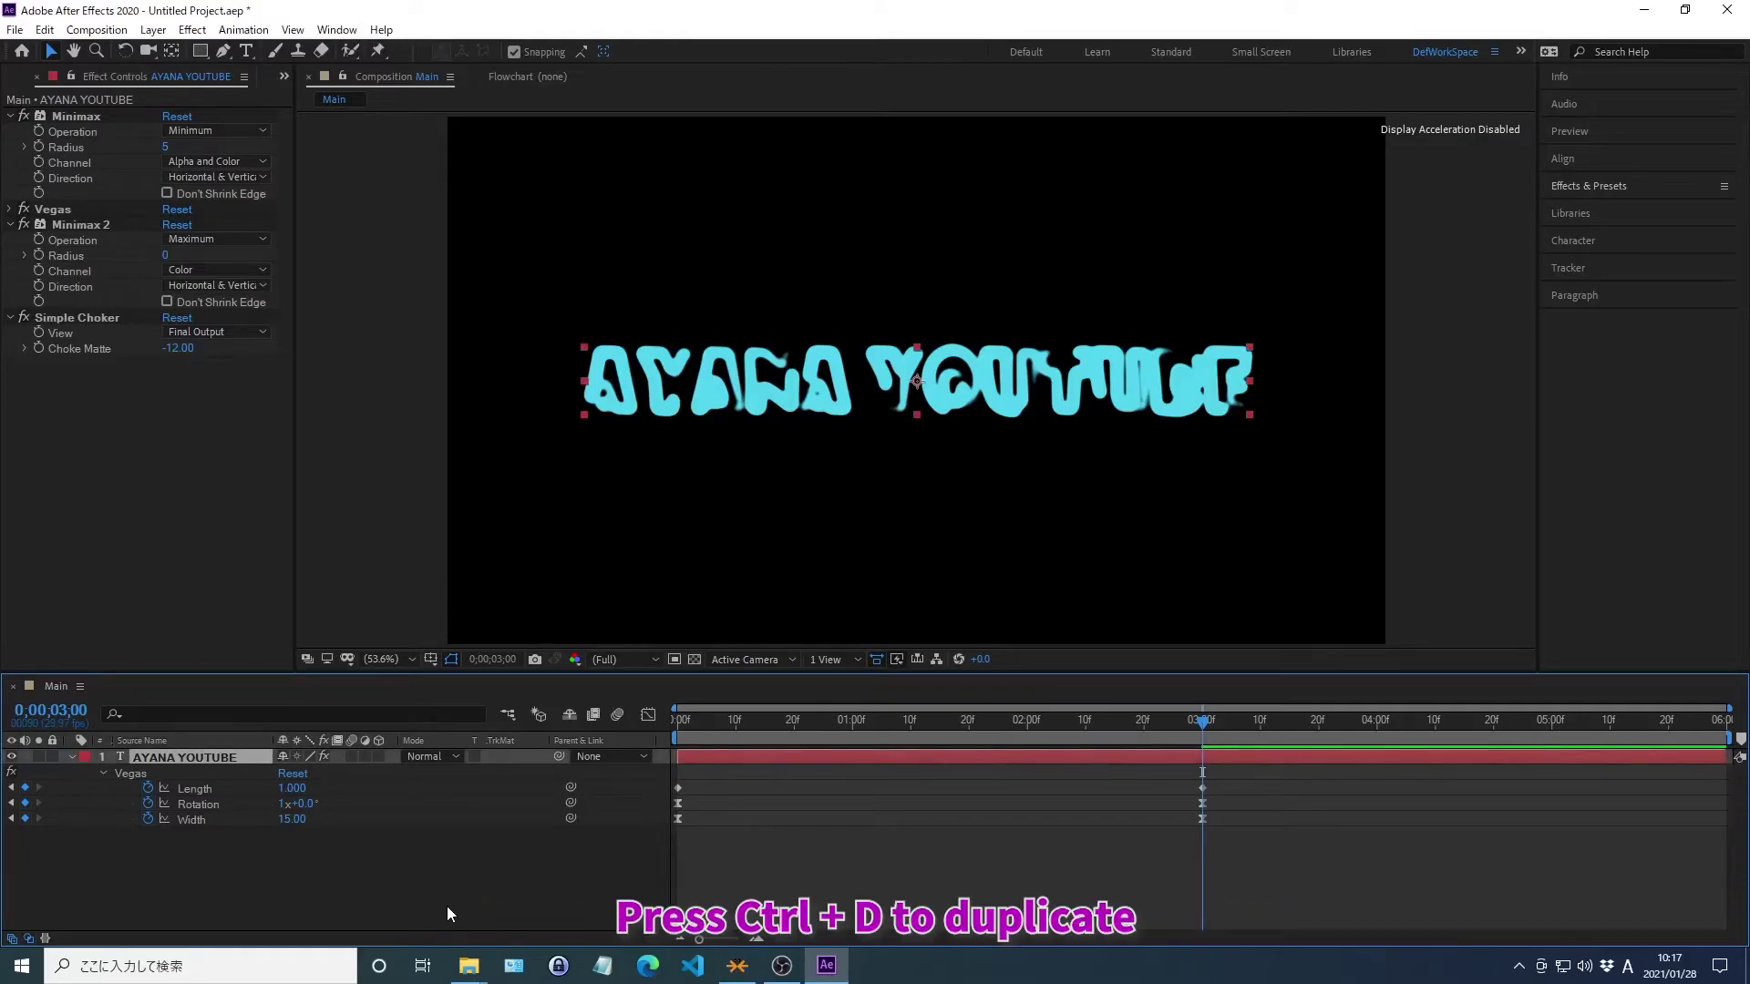
pyautogui.hotkey('ctrl', 'd')
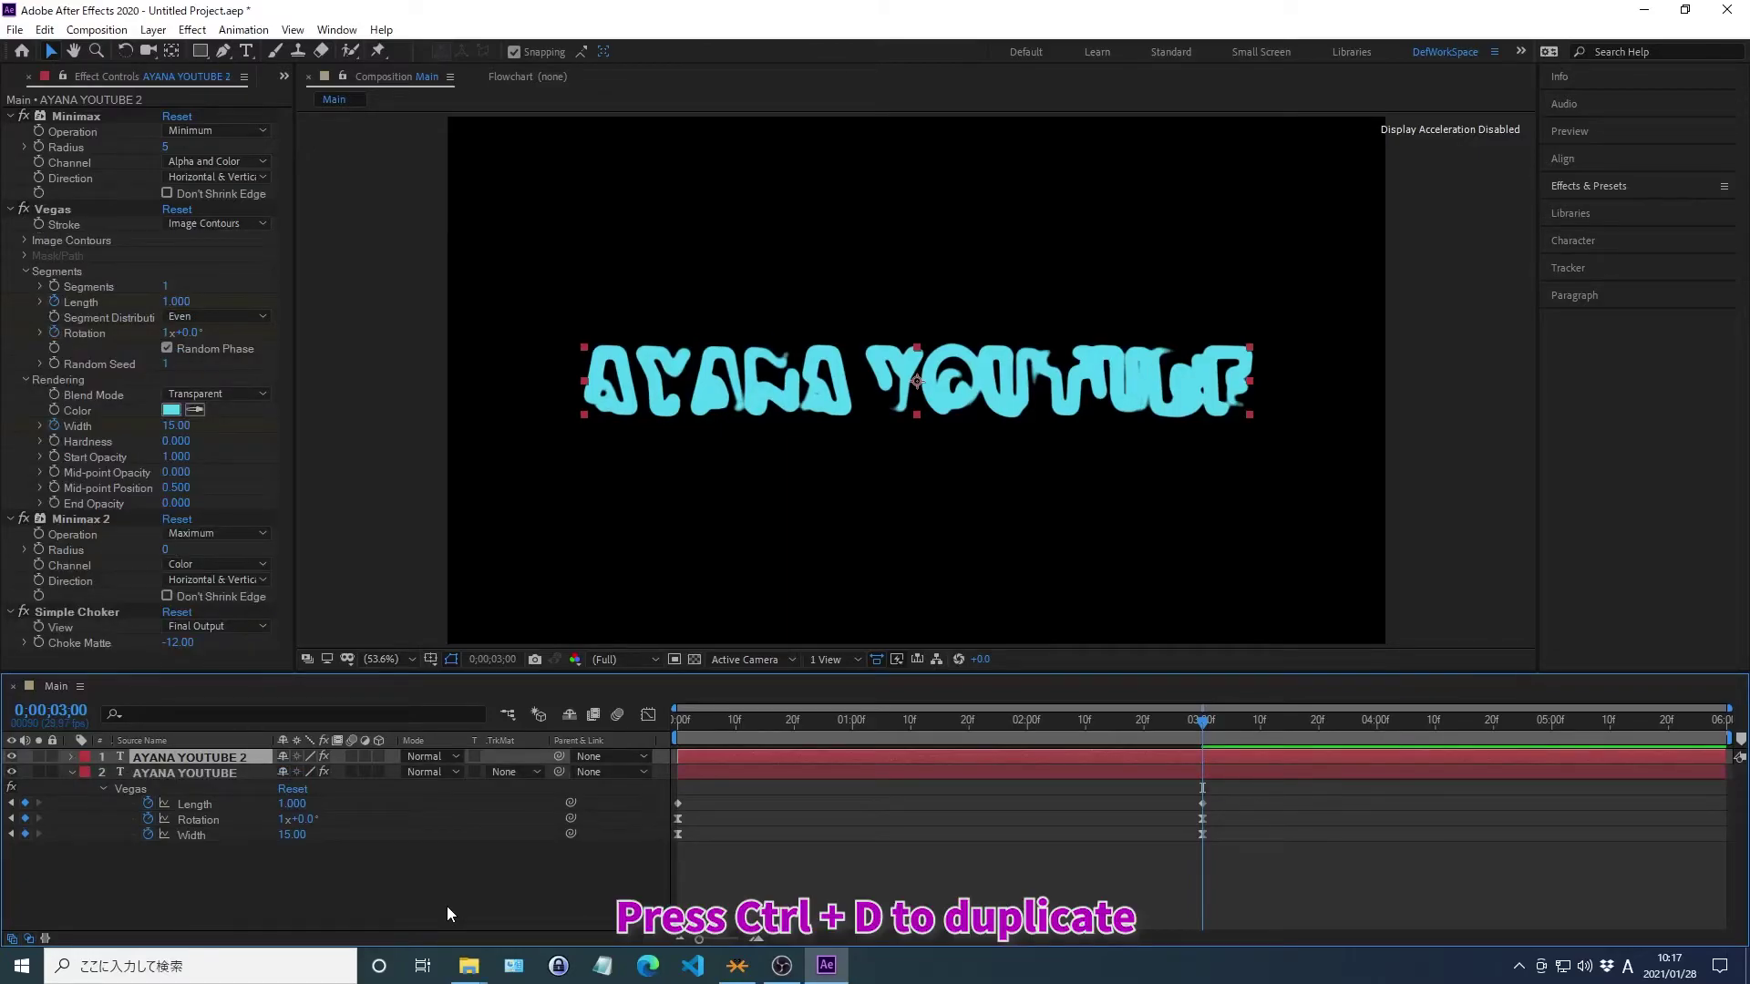
pyautogui.hotkey('ctrl', 'd')
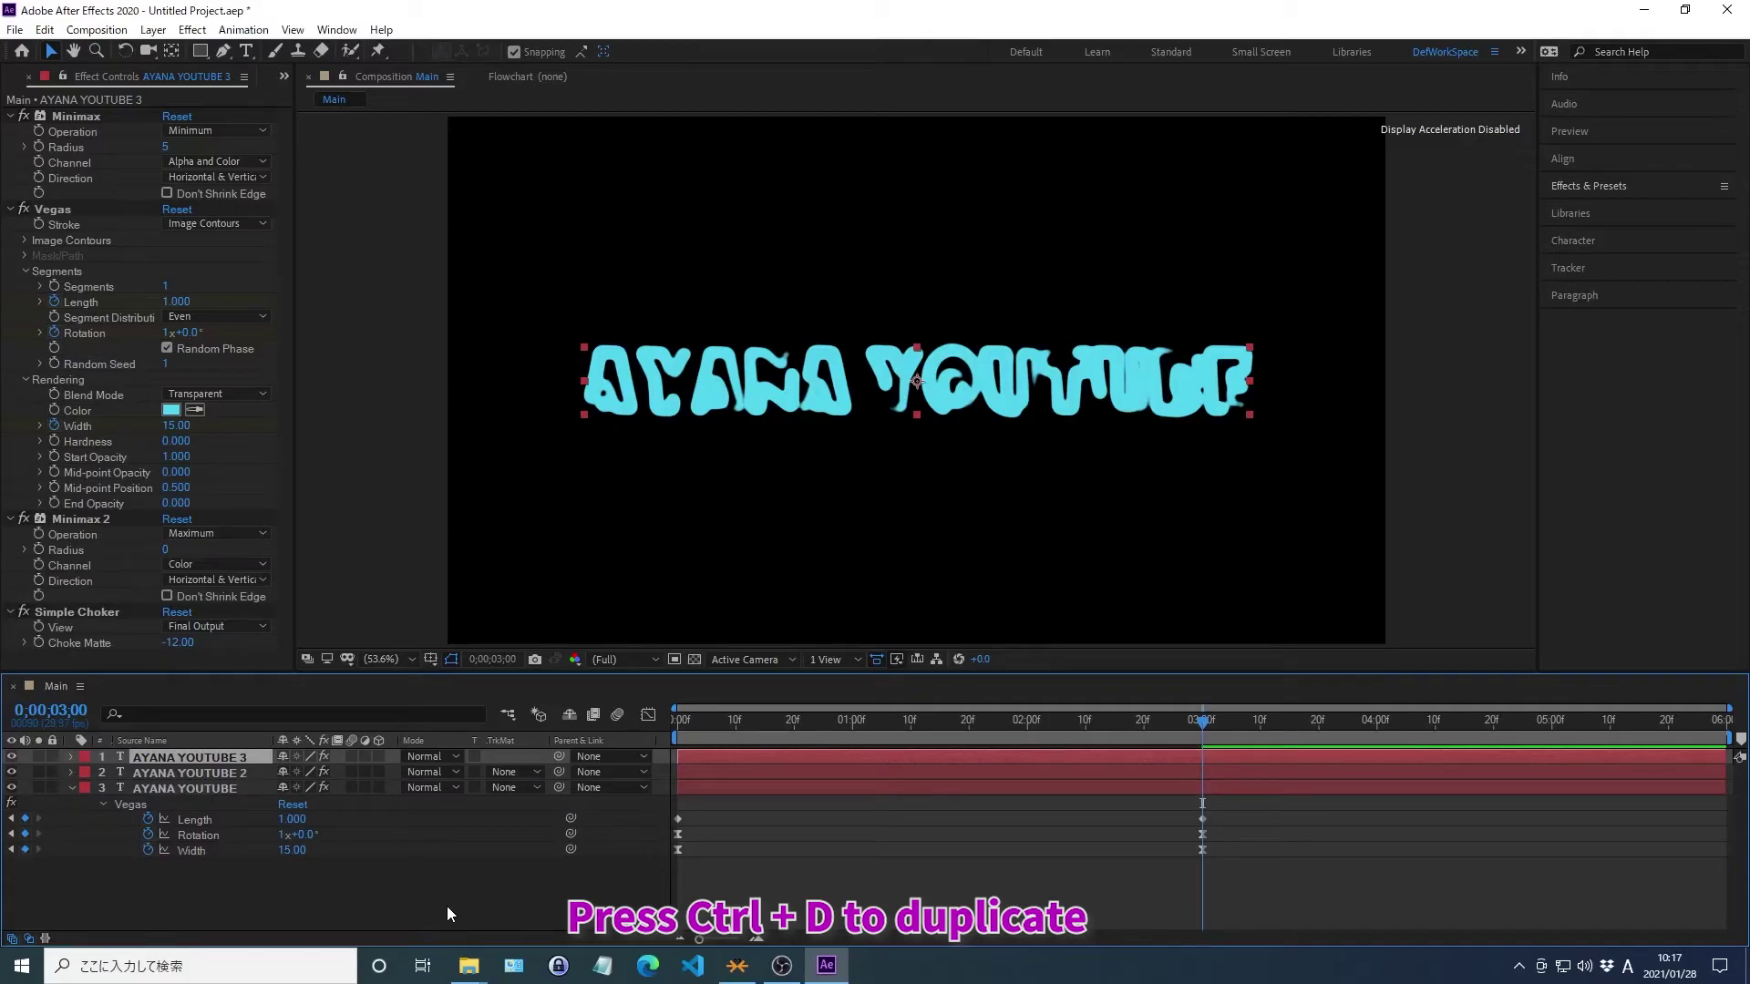
pyautogui.hotkey('ctrl', 'd')
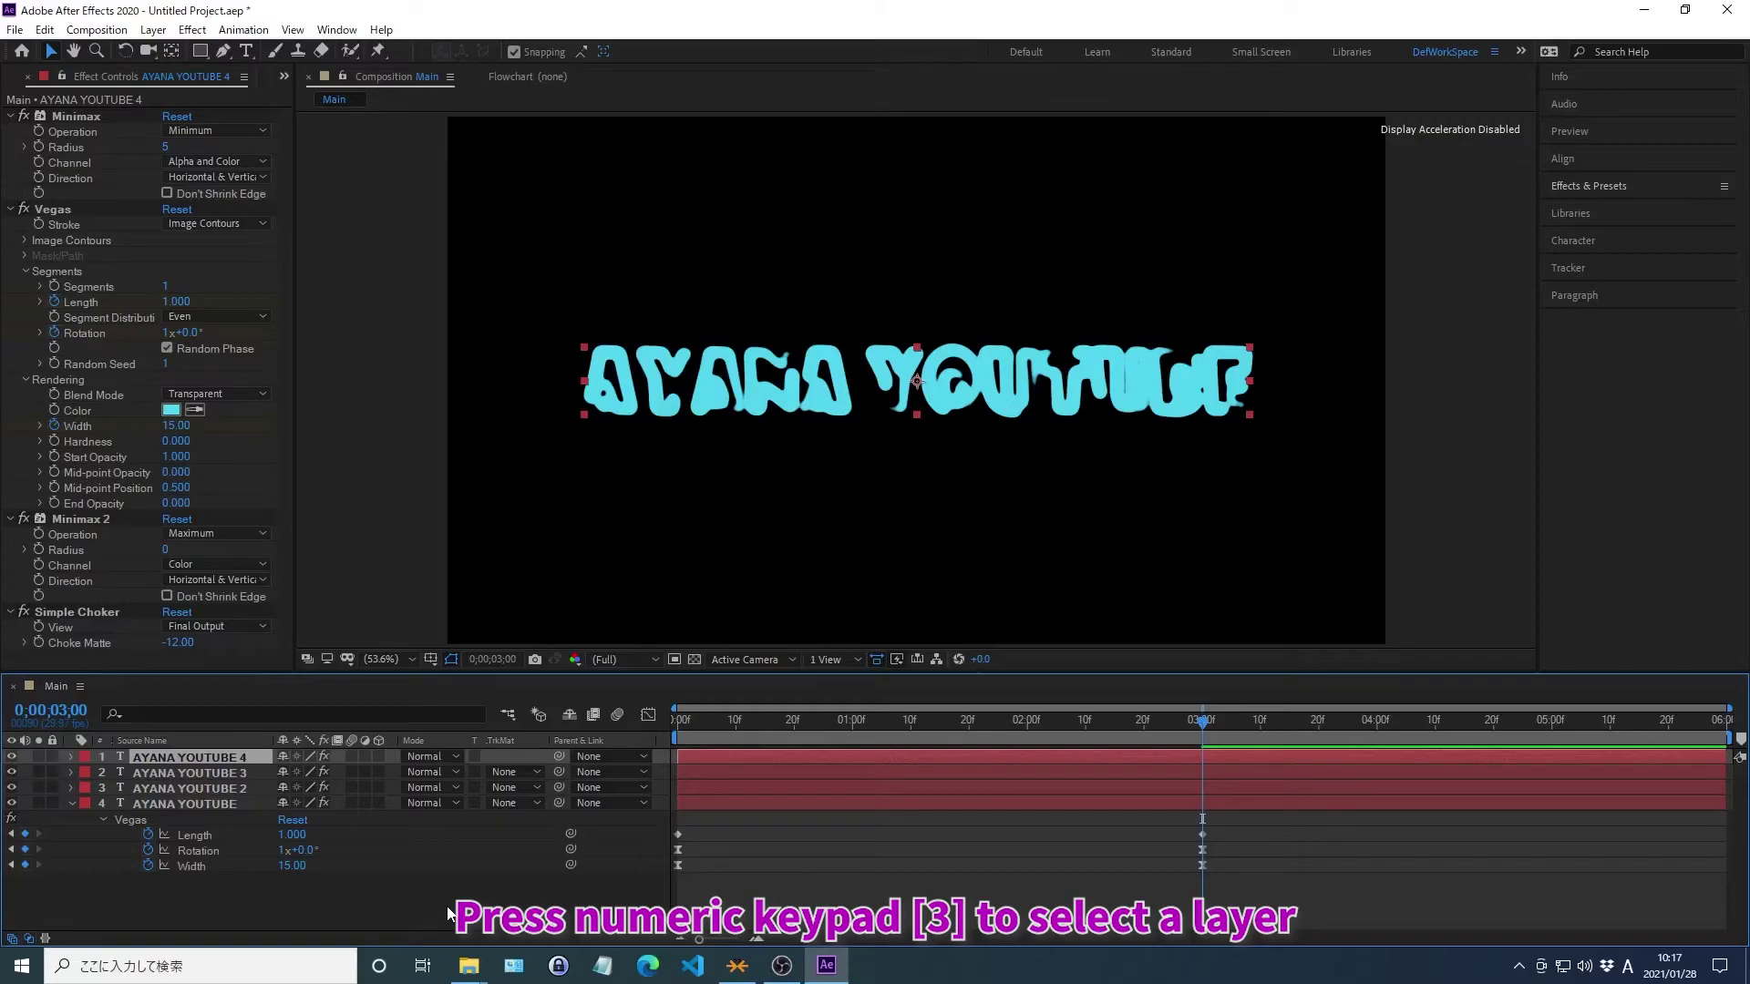
# Set the Vegas Color of AYANA YOUTUBE 2 to F9CB0E and delay the layer by 10 frames
pyautogui.press('KP_3')
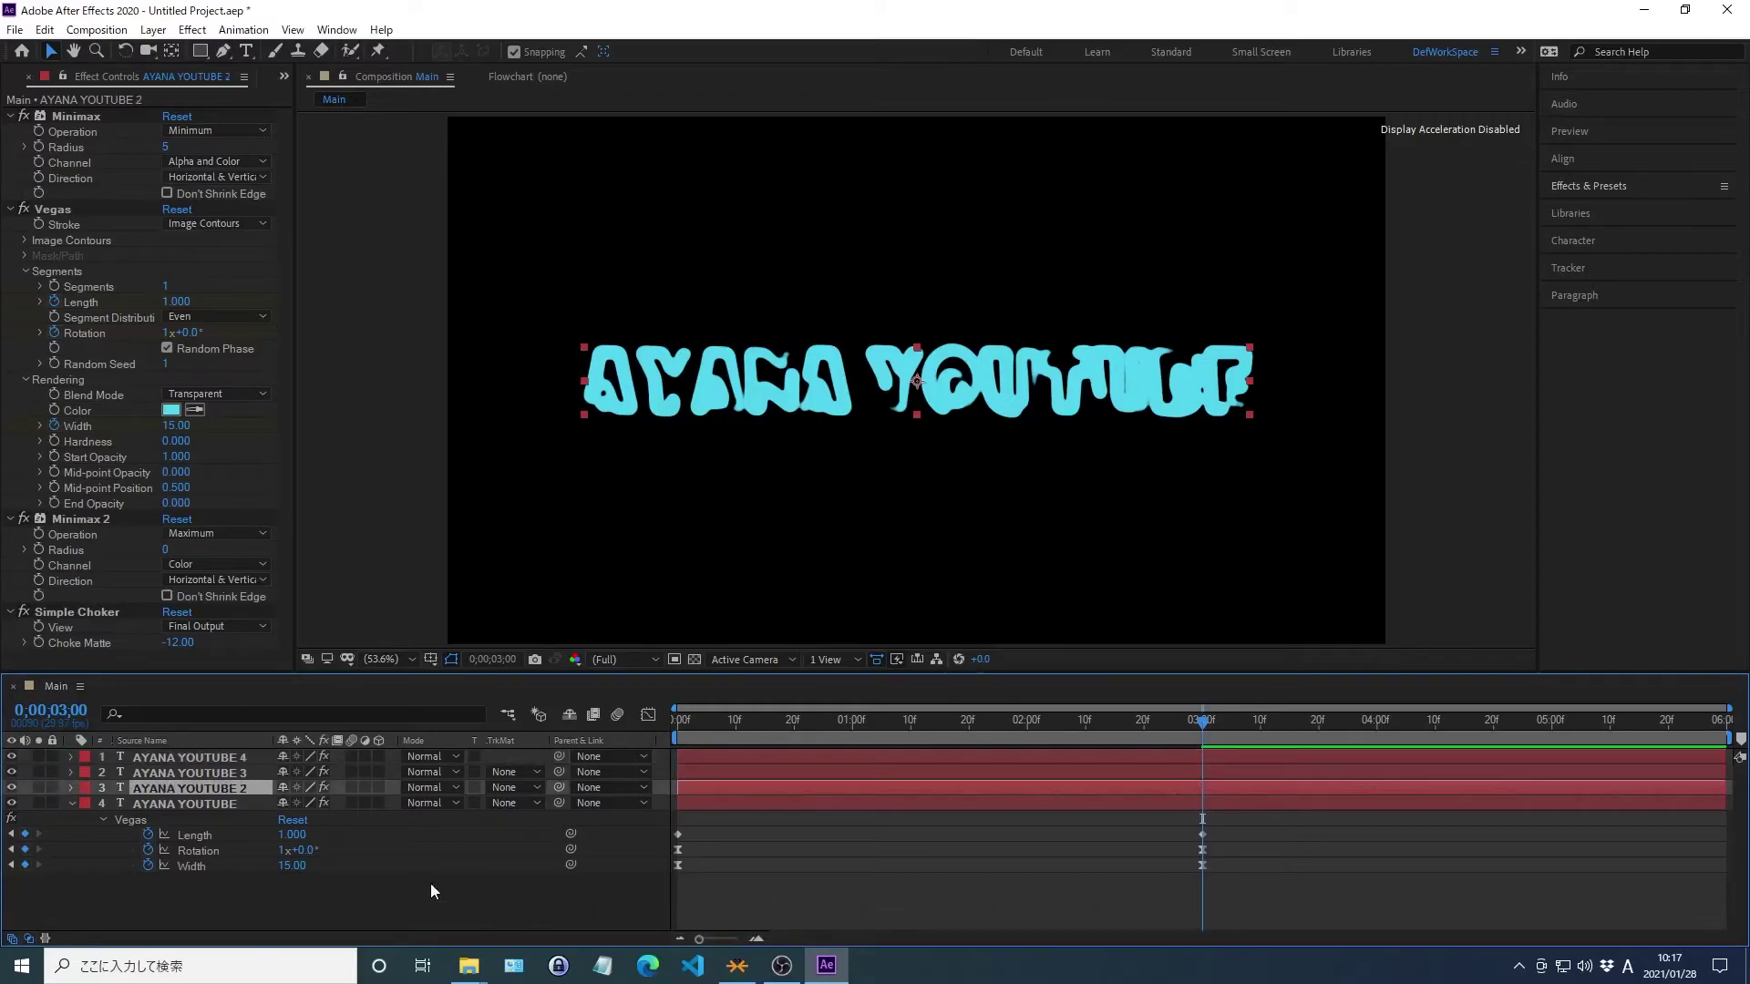
pyautogui.rightClick(78, 409)
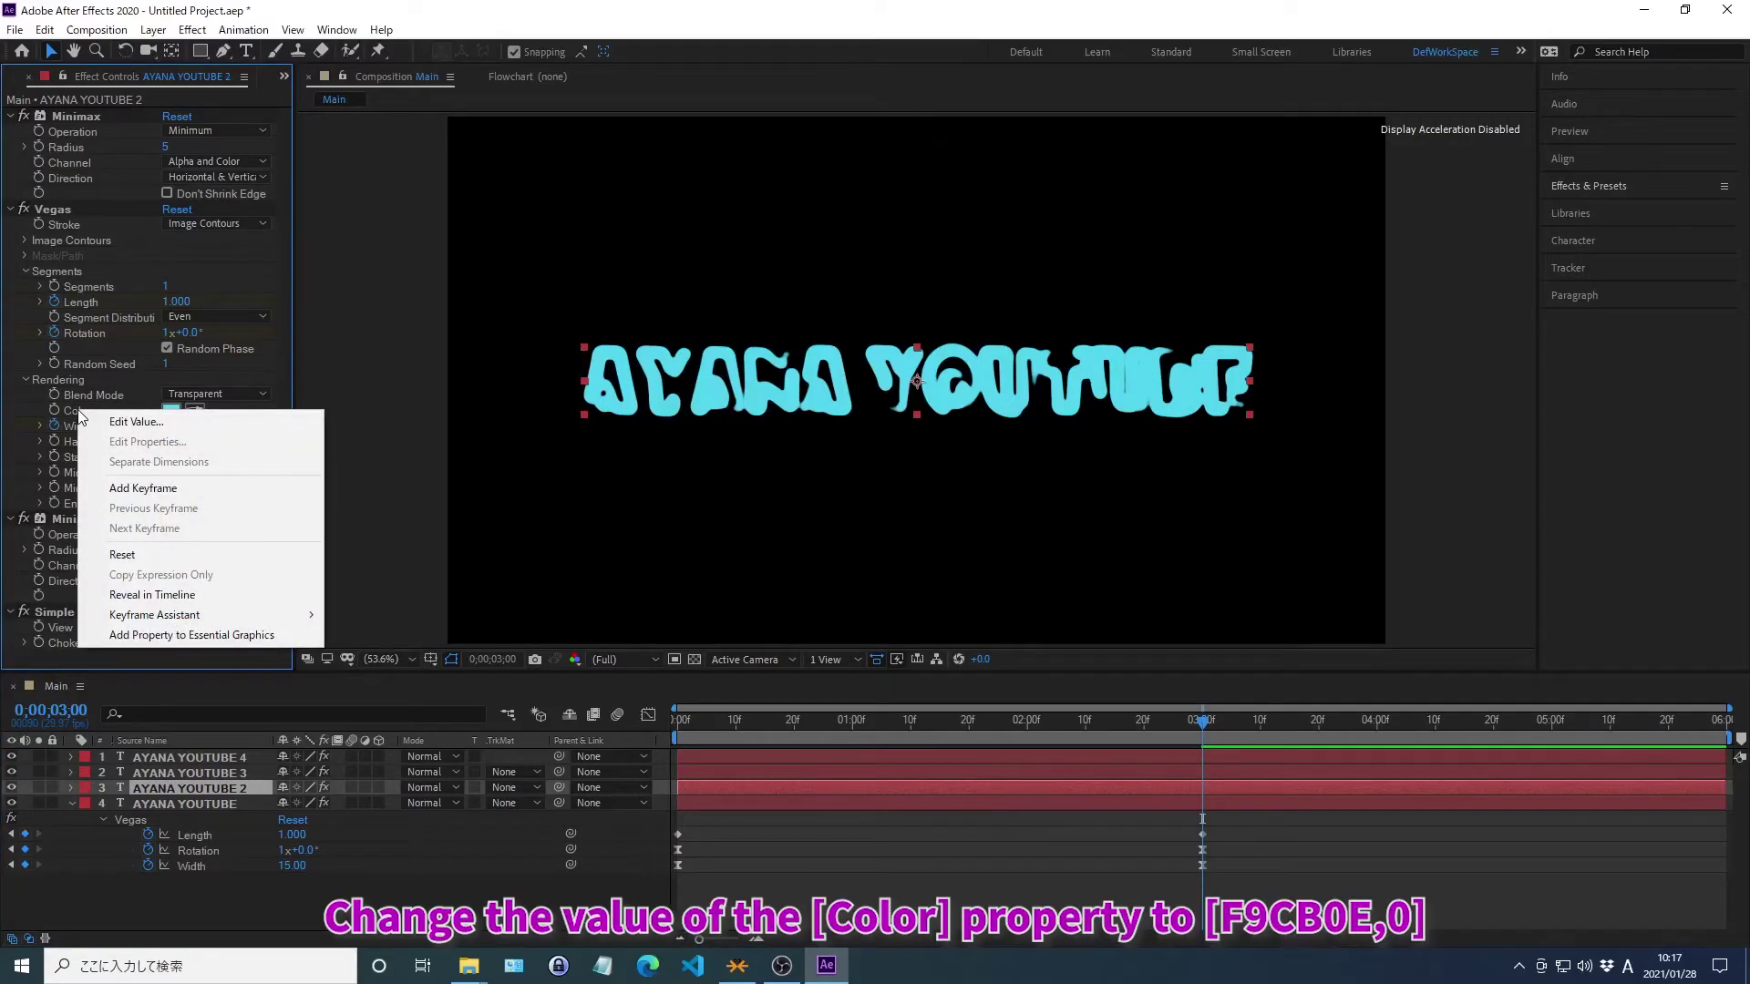
pyautogui.click(137, 421)
pyautogui.write('F9C74F')
pyautogui.press('Return')
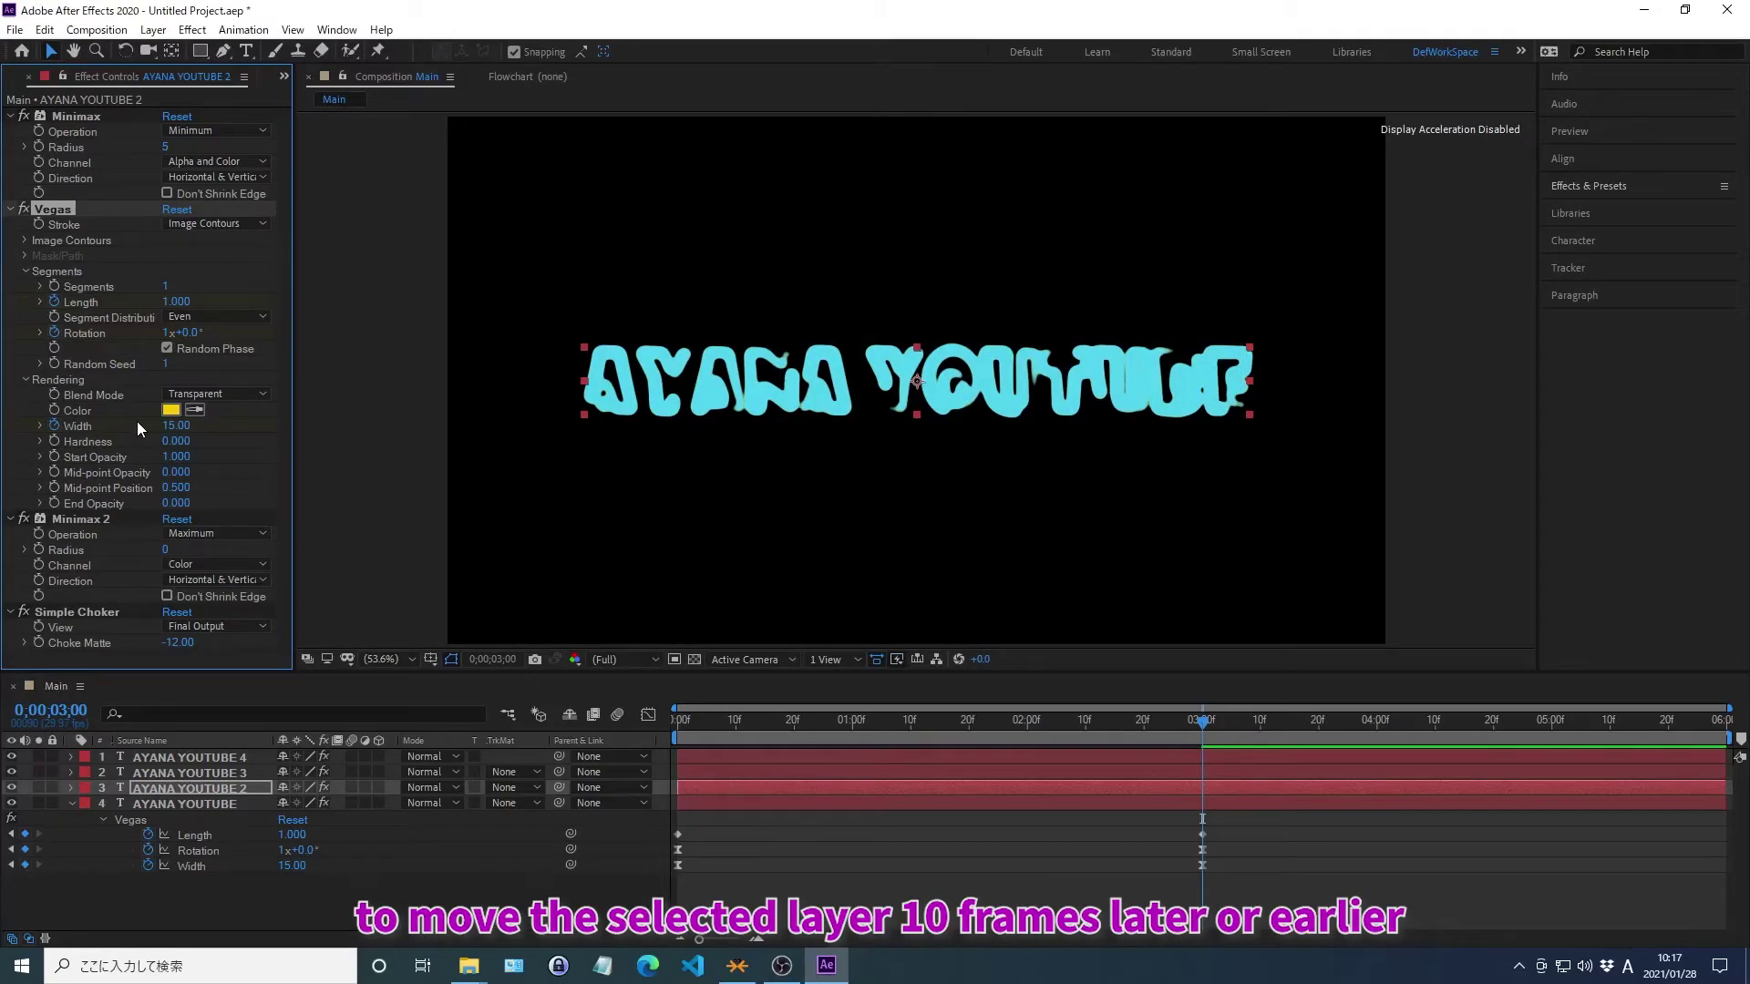
pyautogui.hotkey('alt', 'shift', 'pagedown')
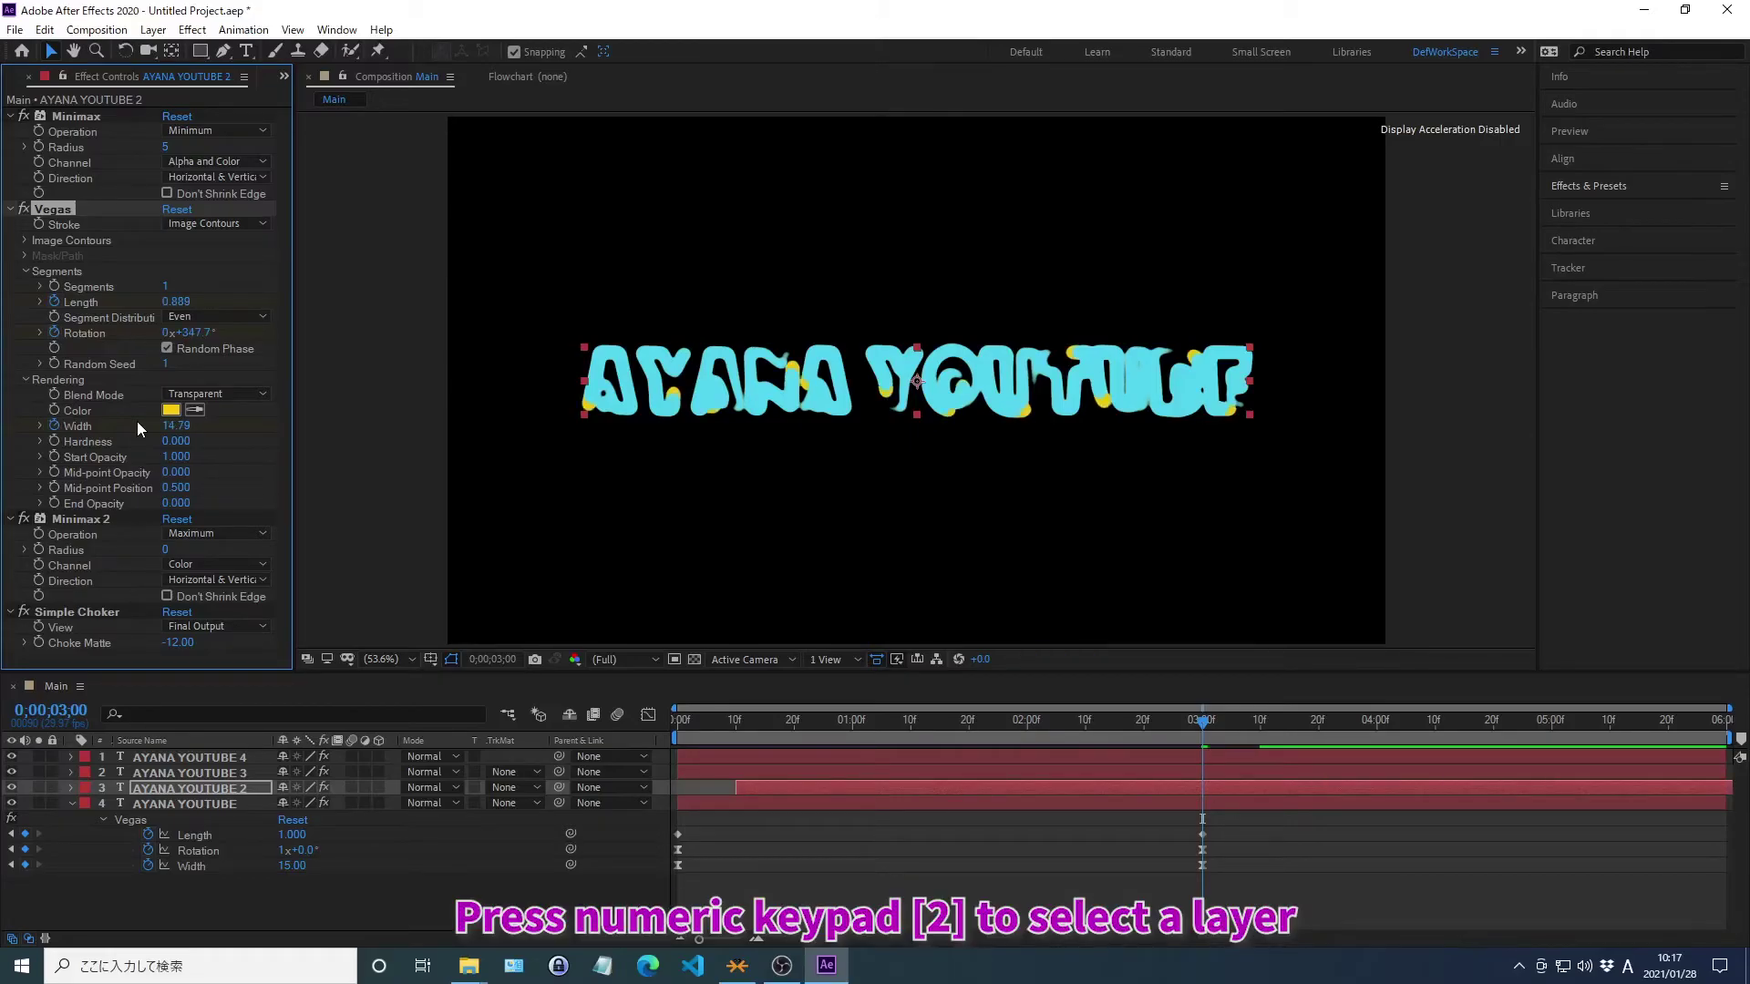
# Set the Vegas Color of AYANA YOUTUBE 3 to 5CFC21 and delay the layer by 20 frames
pyautogui.press('KP_2')
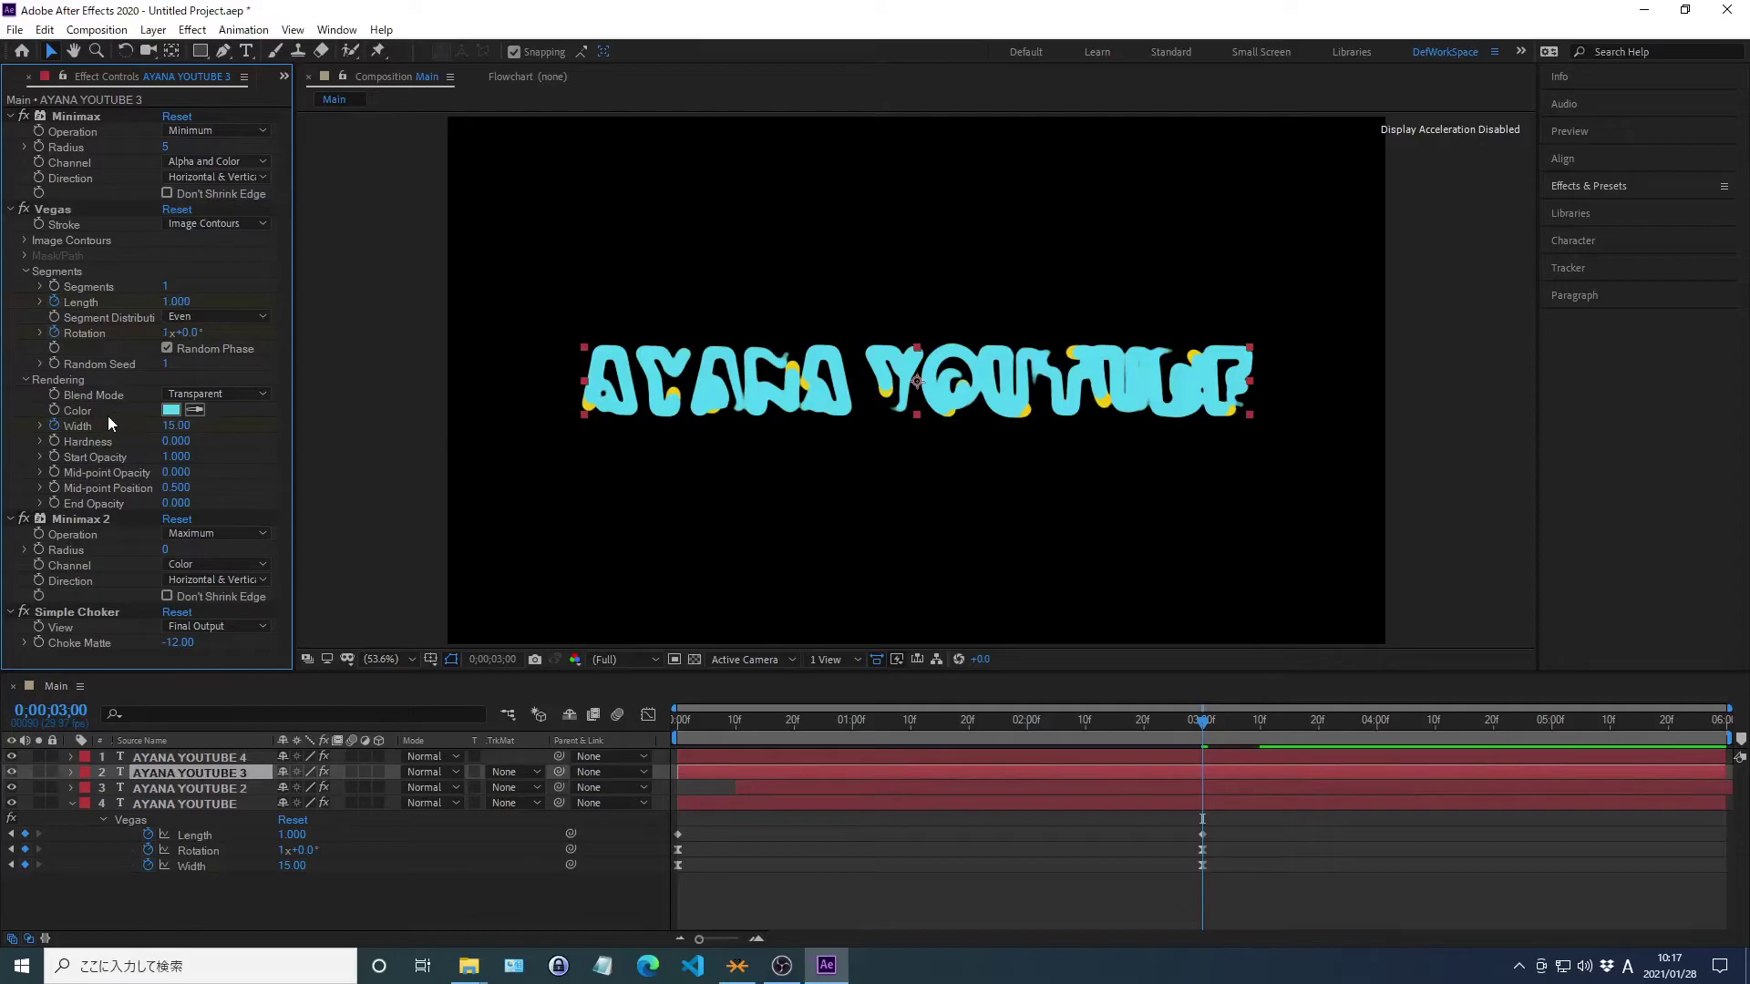
pyautogui.rightClick(79, 415)
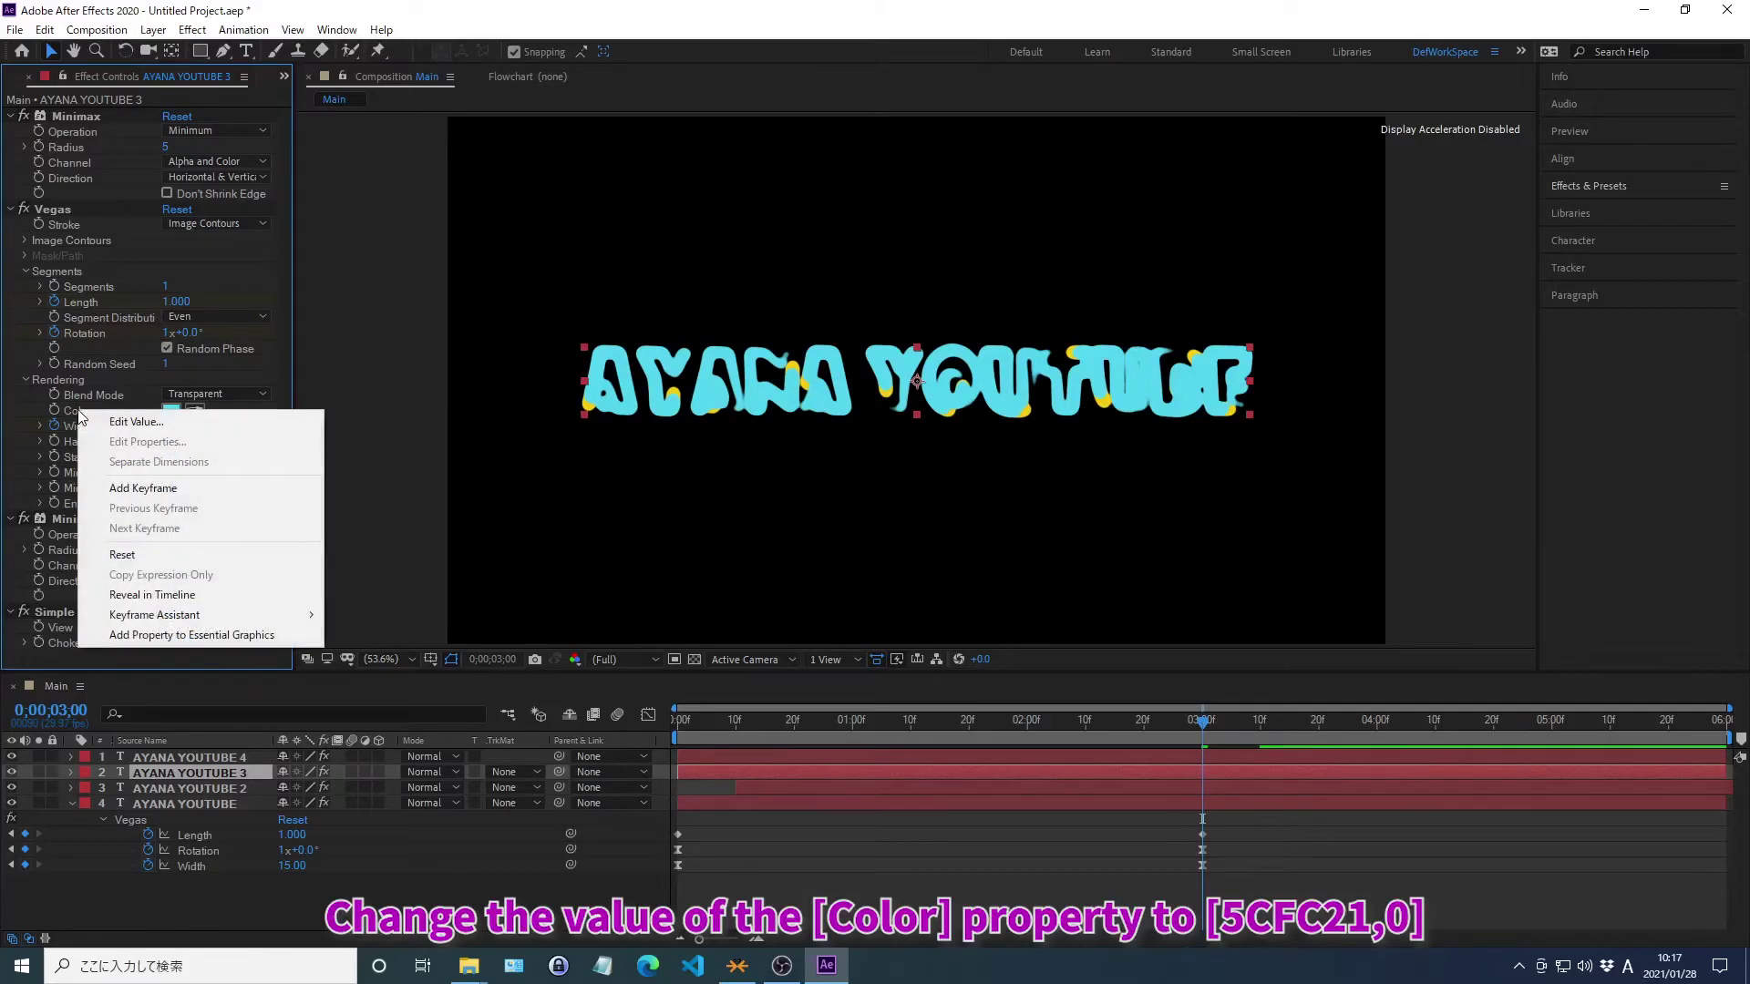
pyautogui.click(136, 421)
pyautogui.write('5CFF00')
pyautogui.press('Return')
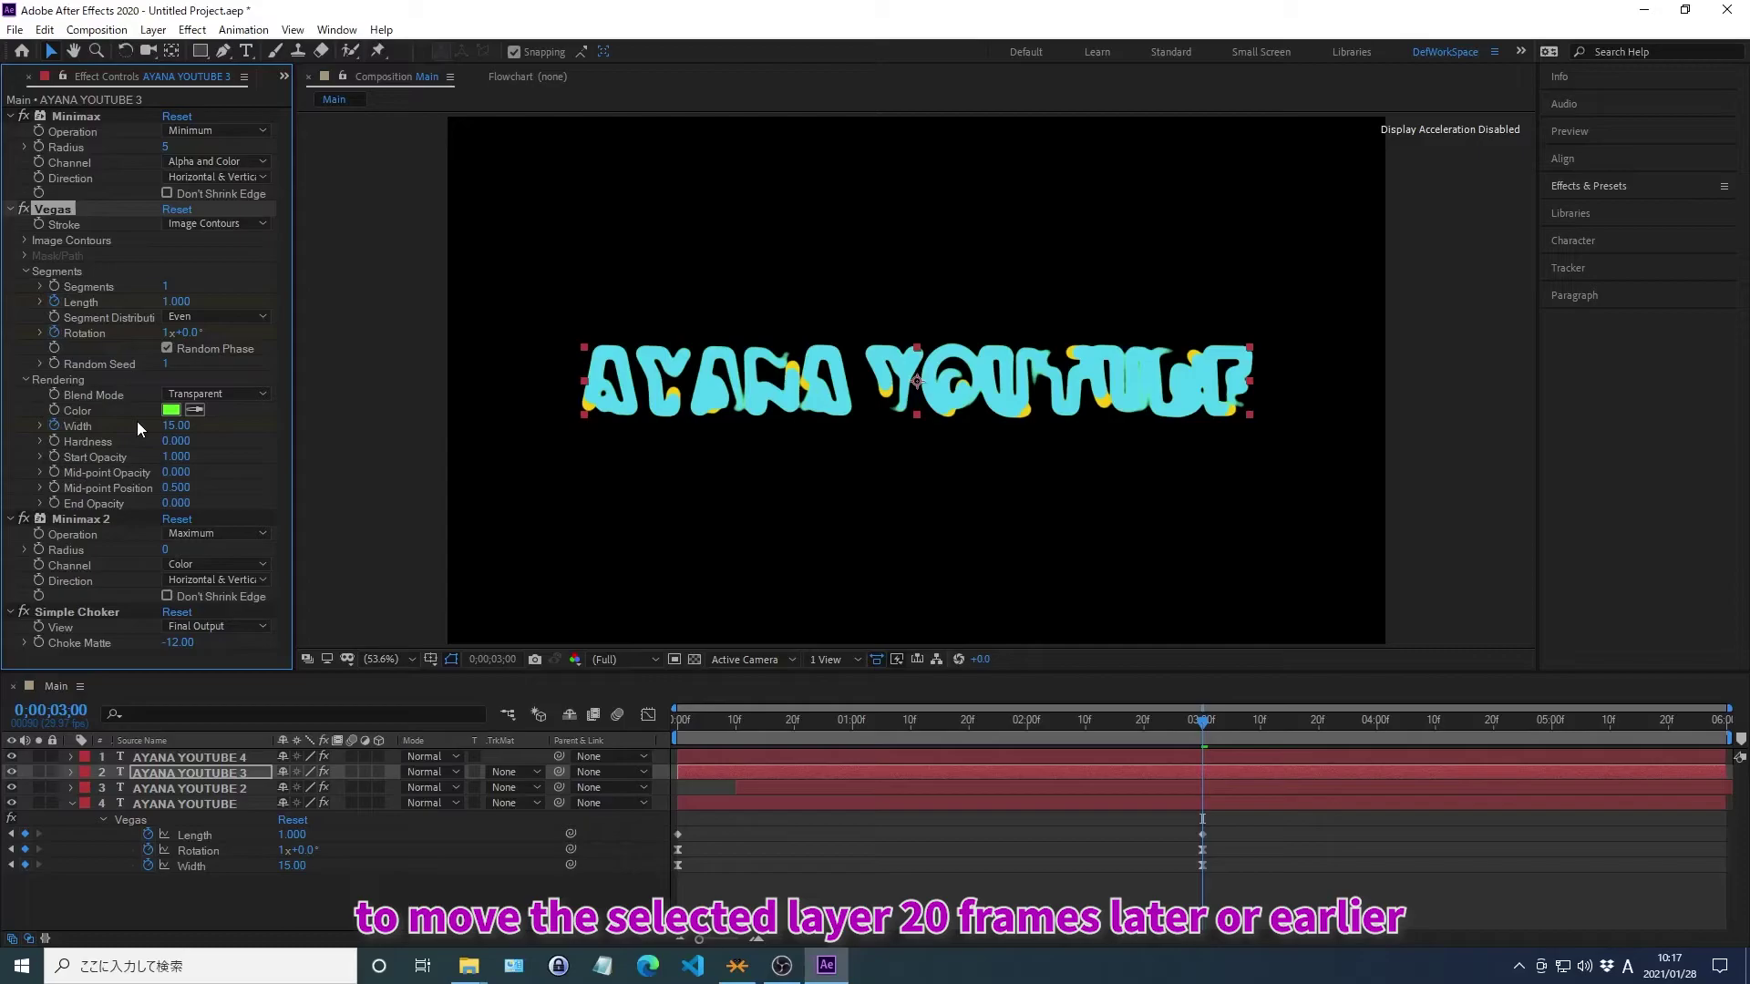
pyautogui.hotkey('alt', 'shift', 'pagedown')
pyautogui.hotkey('alt', 'shift', 'pagedown')
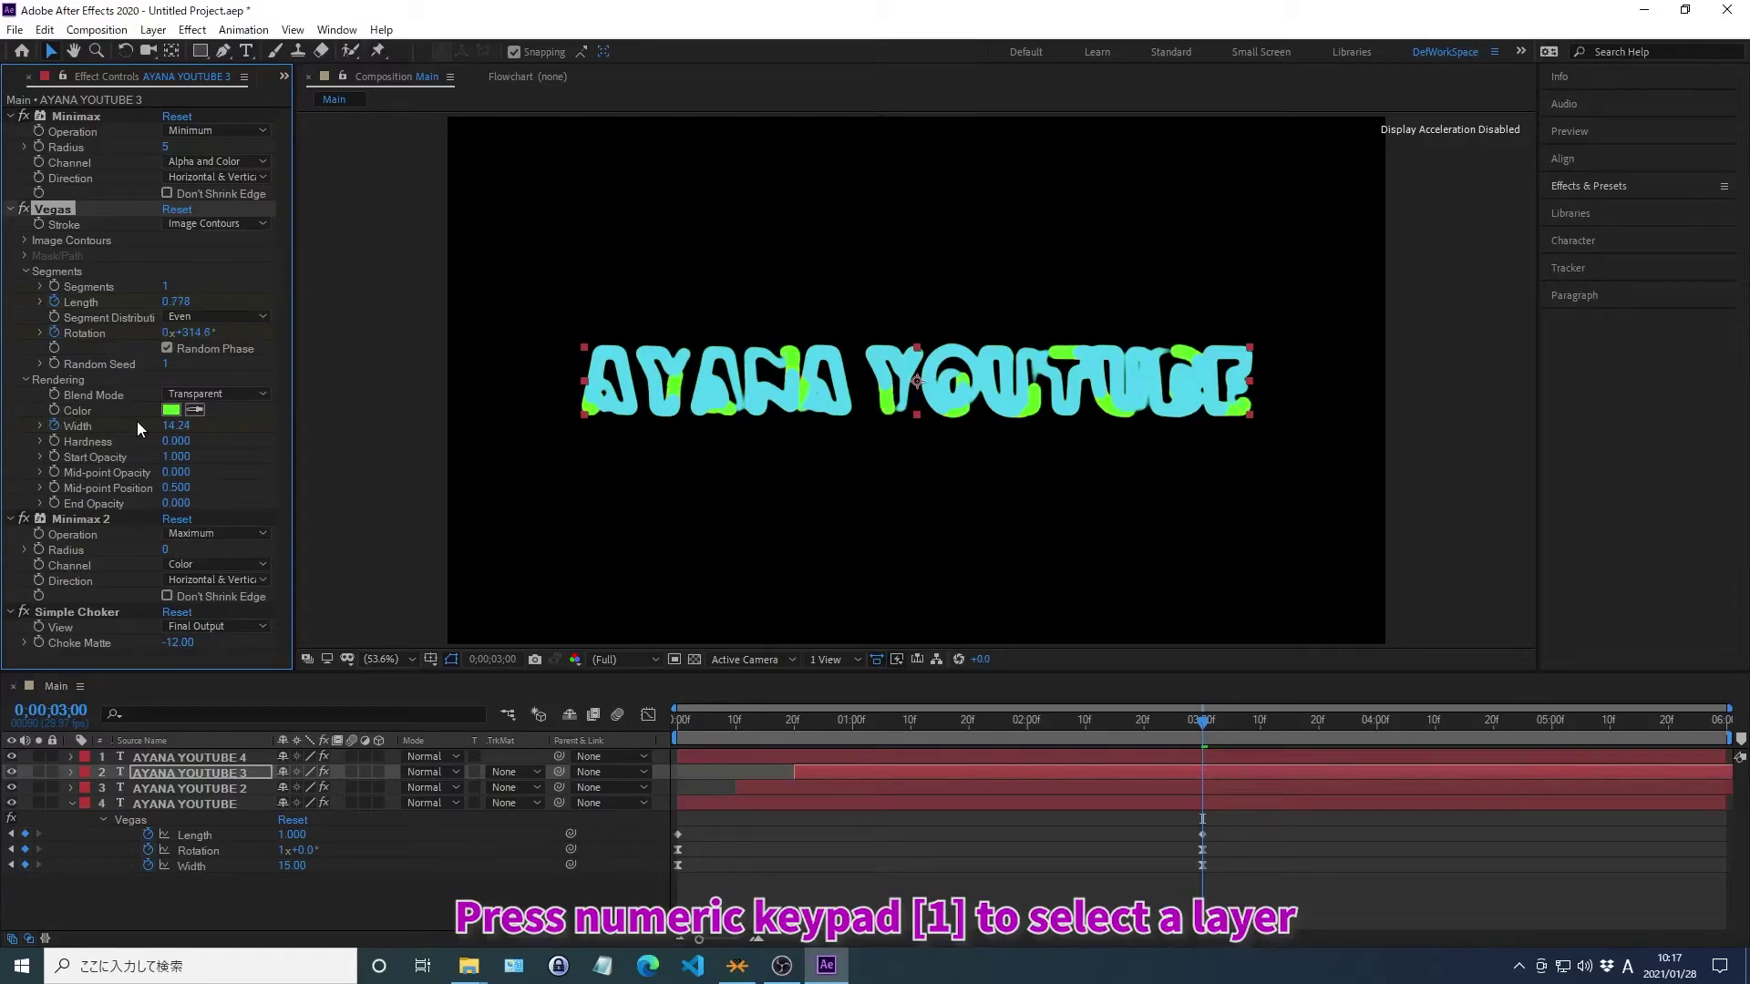
# Set the Vegas Color of AYANA YOUTUBE 4 to FFFFFF and delay the layer by 30 frames
pyautogui.press('KP_1')
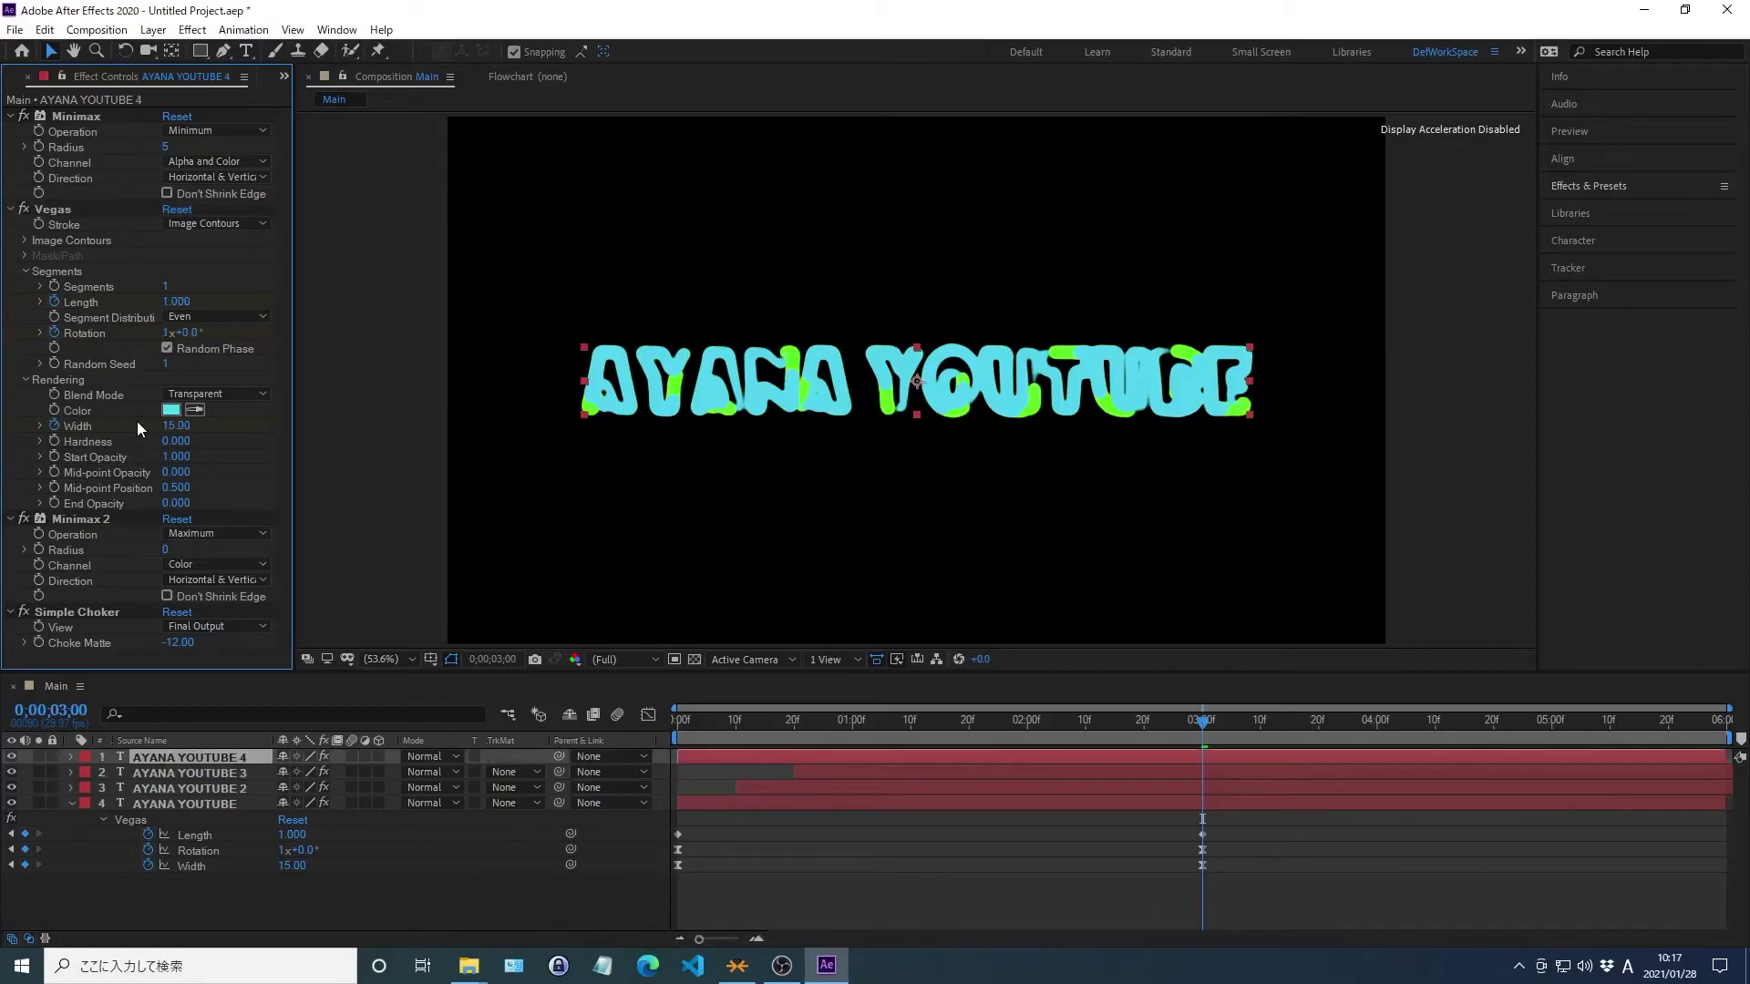
pyautogui.rightClick(79, 411)
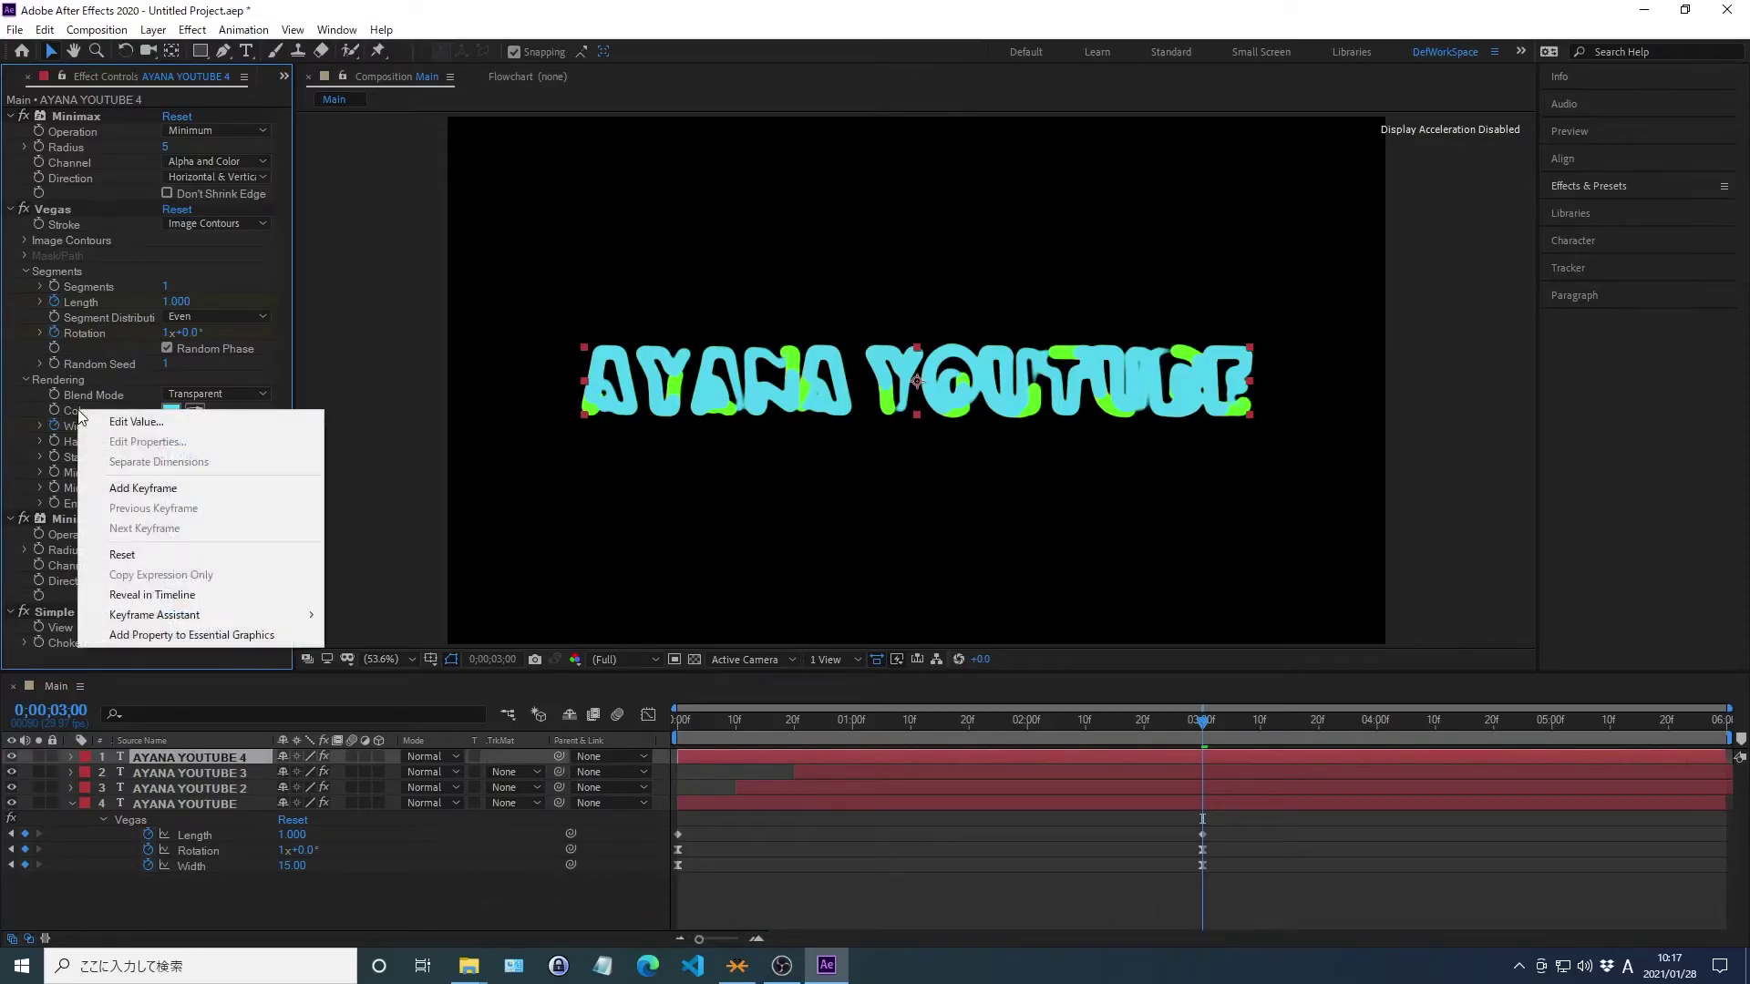
pyautogui.click(137, 421)
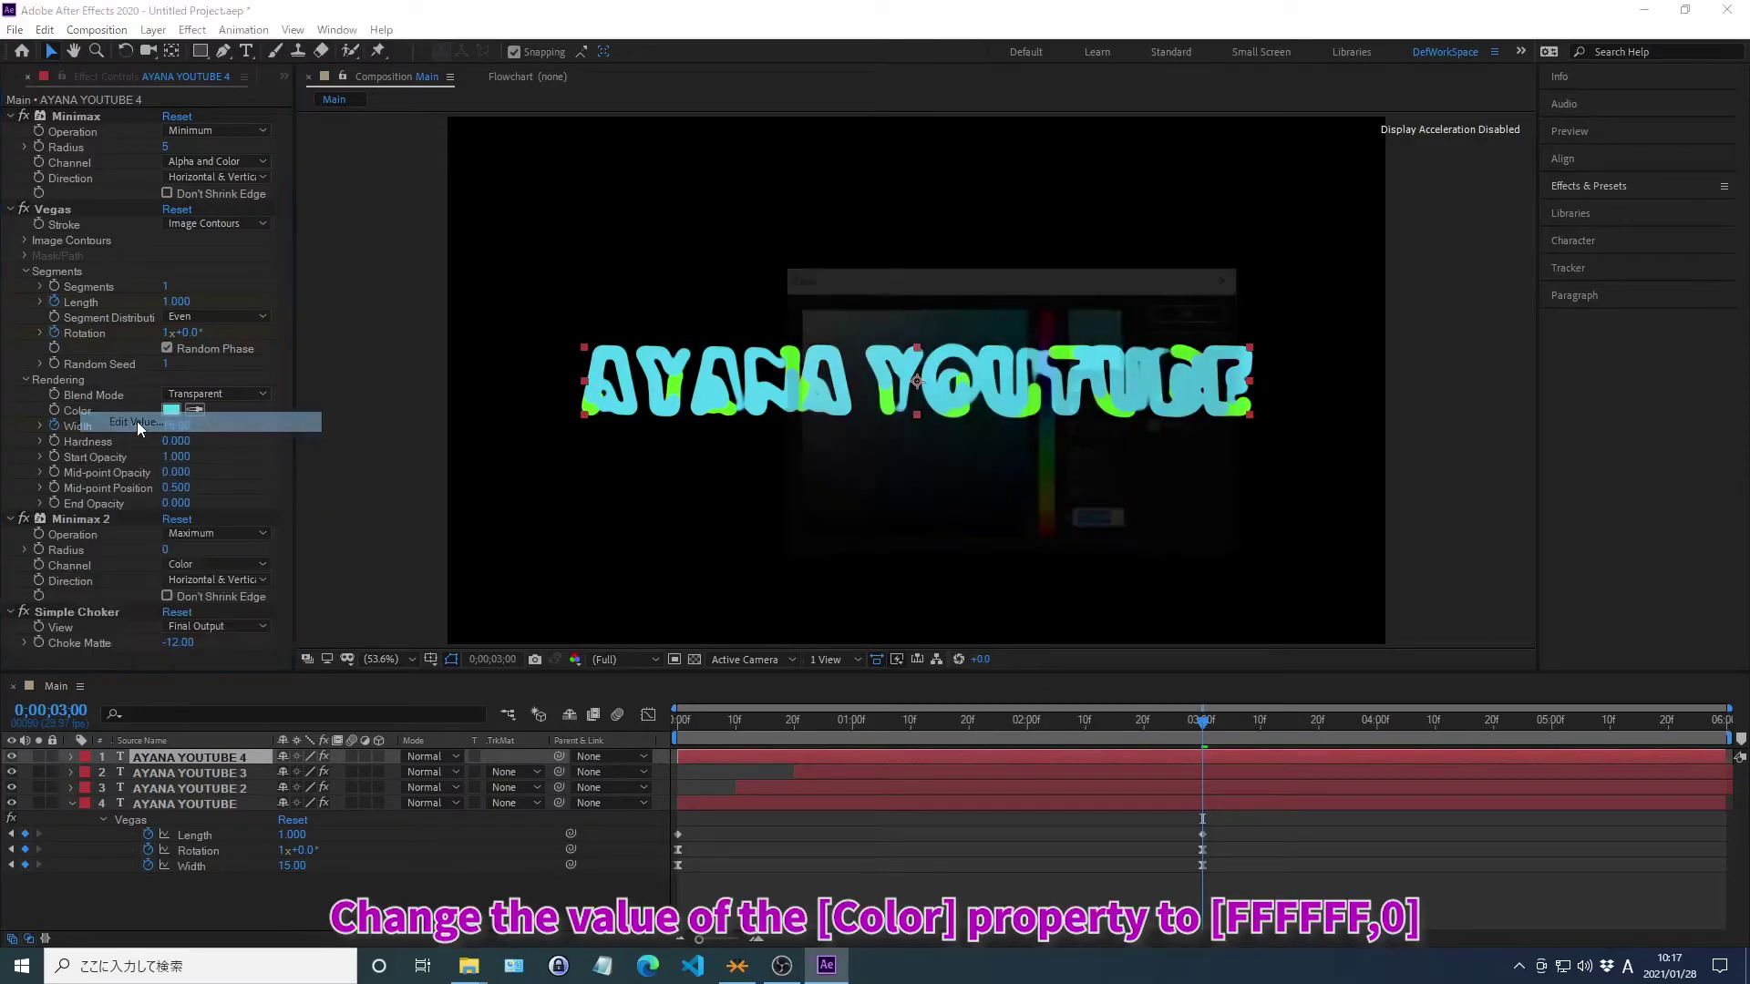
pyautogui.write('FFFFFF')
pyautogui.press('Return')
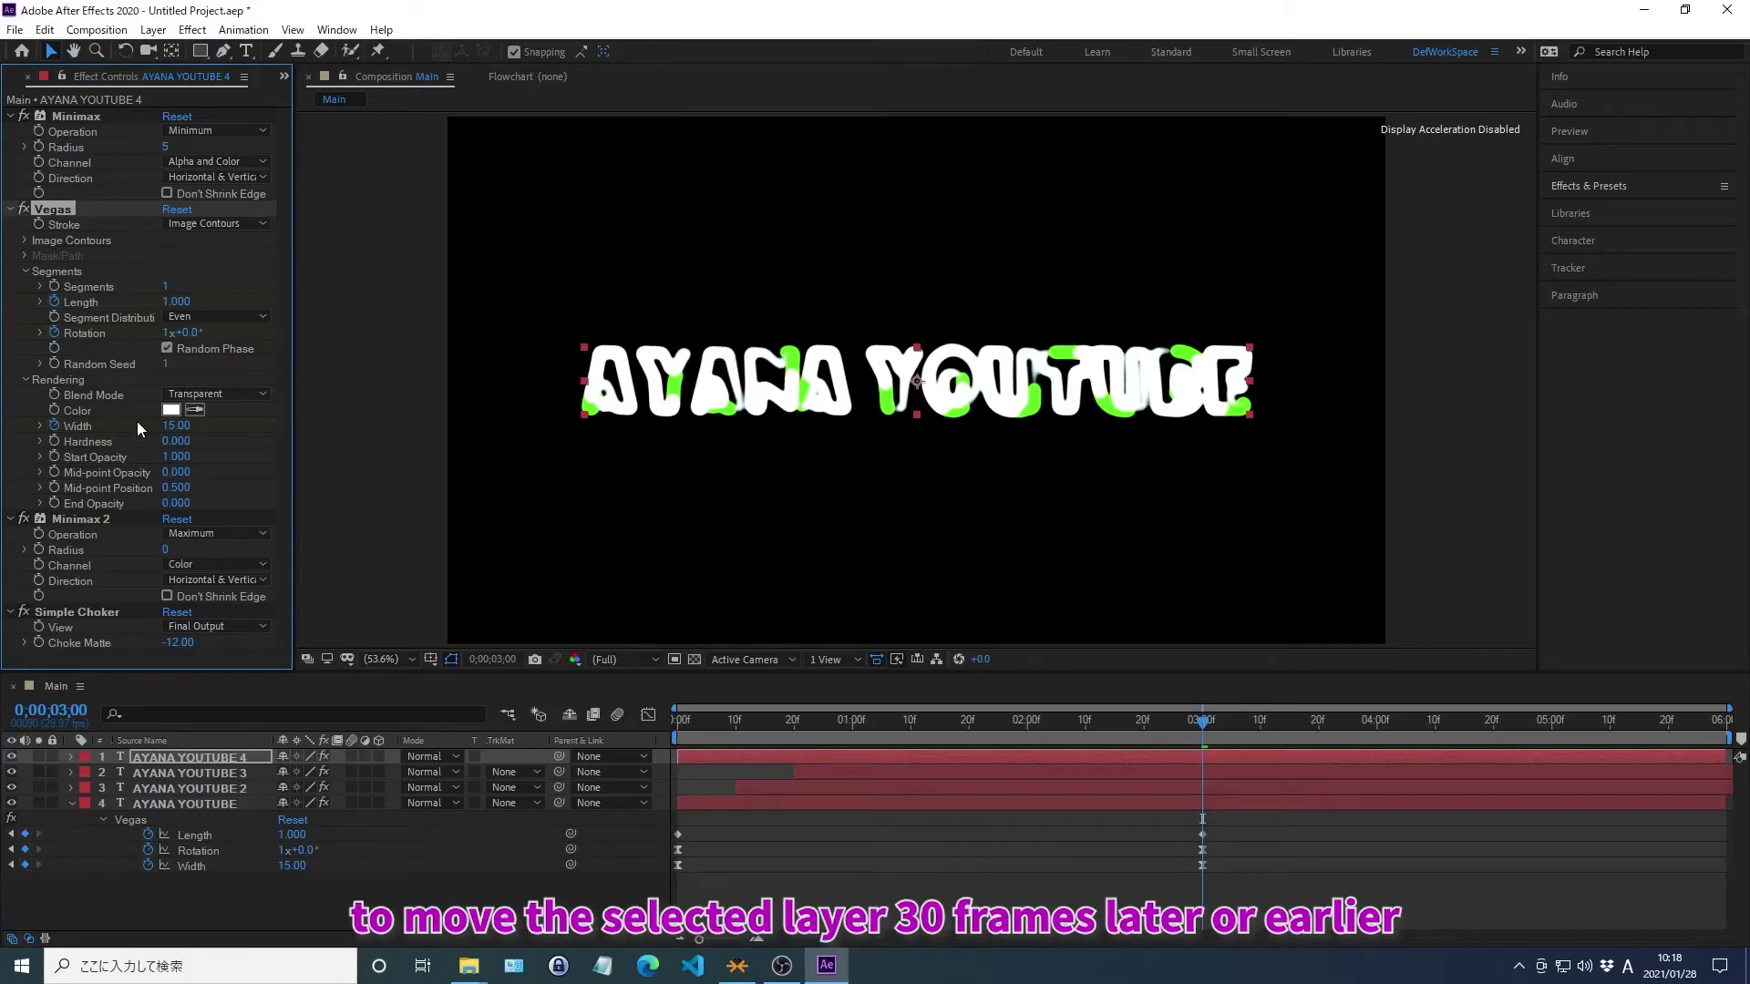
pyautogui.hotkey('alt', 'shift', 'pagedown')
pyautogui.hotkey('alt', 'shift', 'pagedown')
pyautogui.hotkey('alt', 'shift', 'pagedown')
# At 0;00;04;06, set the Vegas Width of AYANA YOUTUBE 4 to 60
pyautogui.hotkey('alt', 'shift', 'j')
pyautogui.write('0')
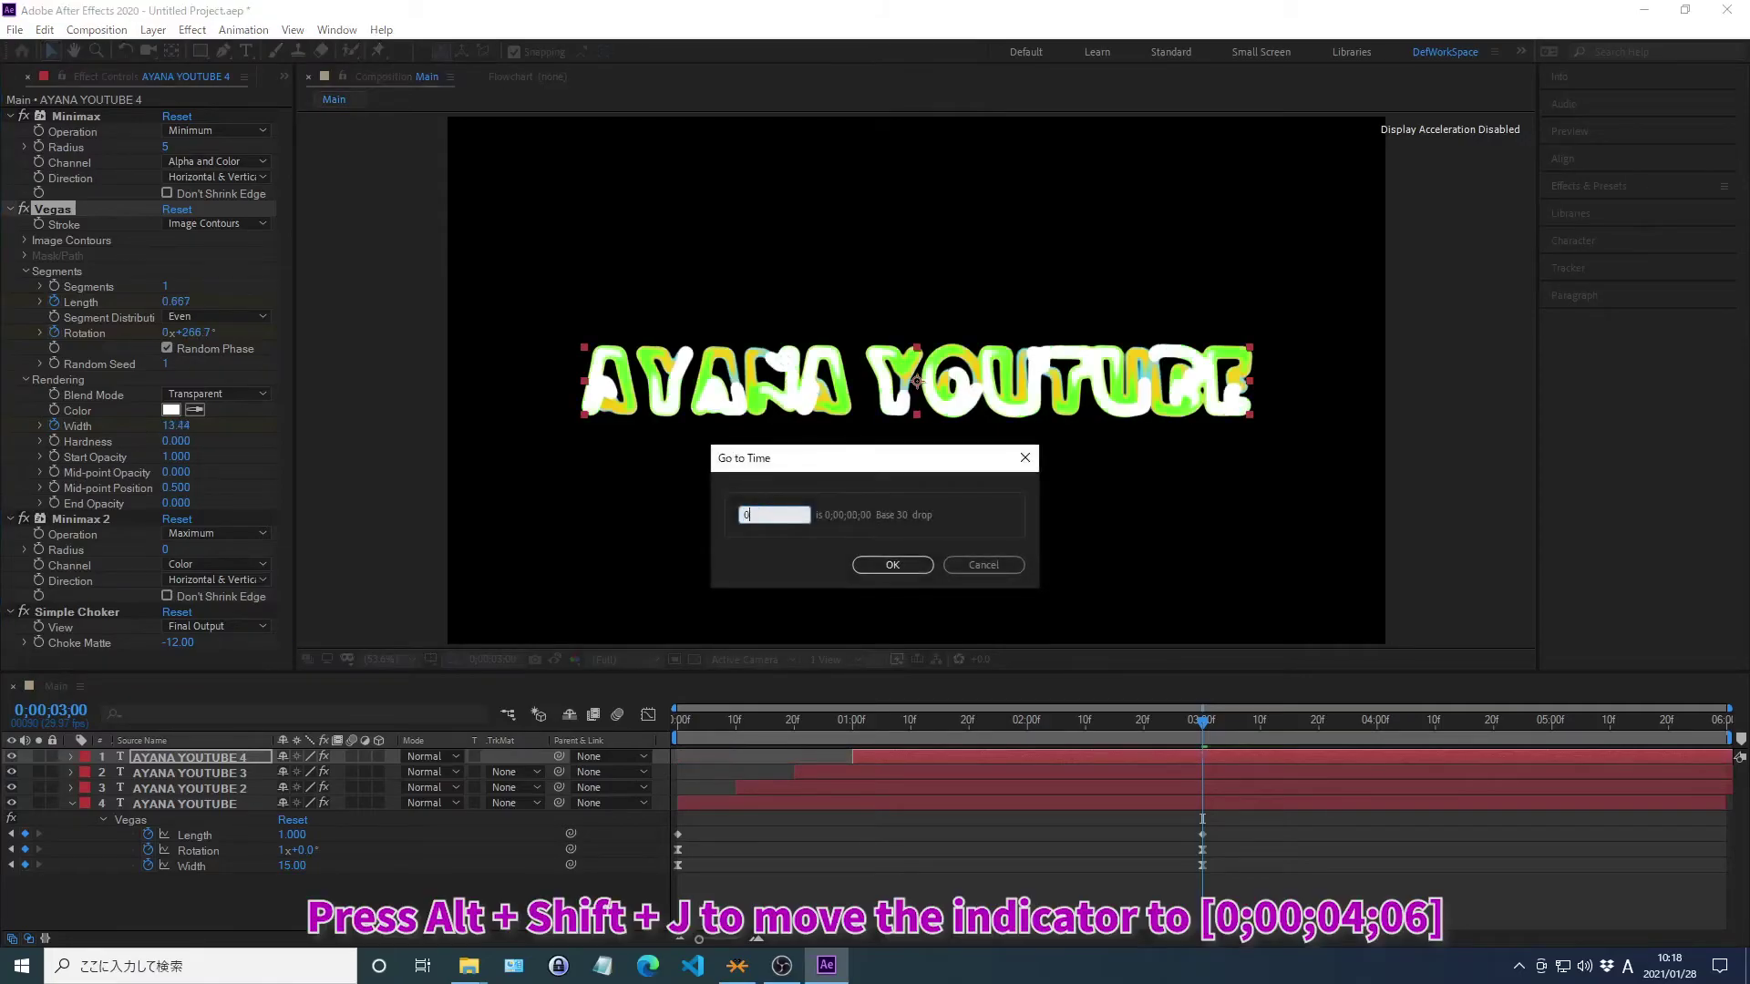
pyautogui.write(';00;04;06')
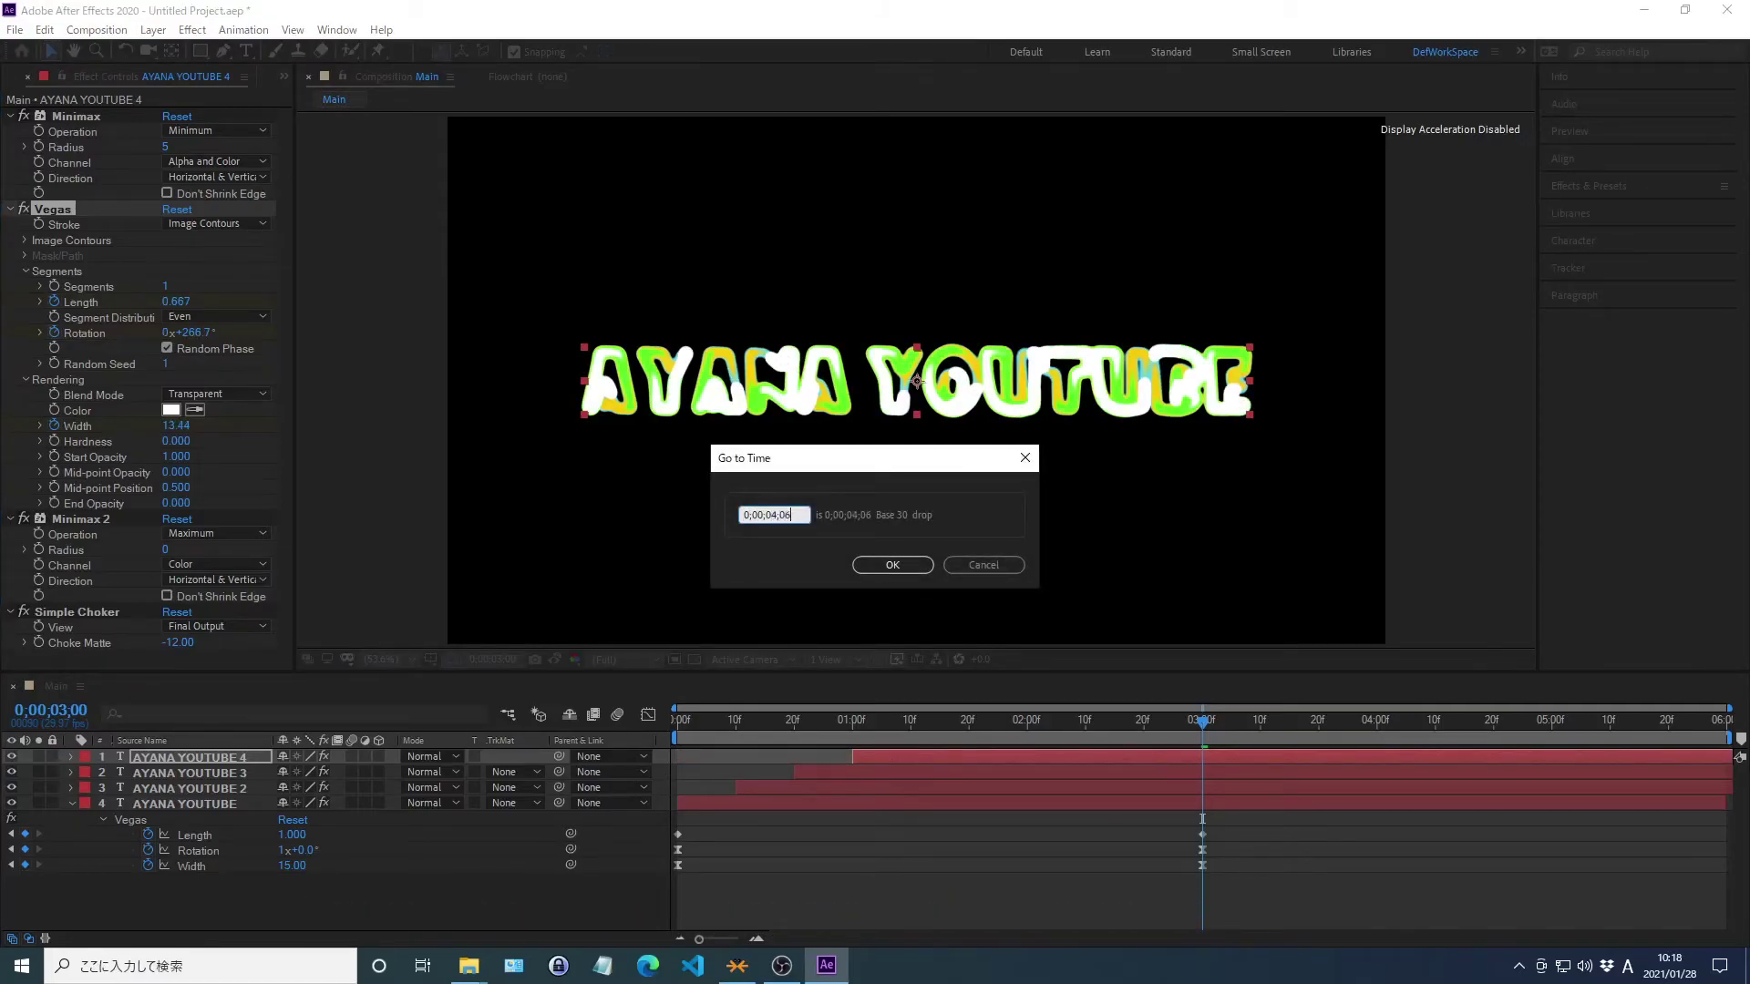
pyautogui.press('Return')
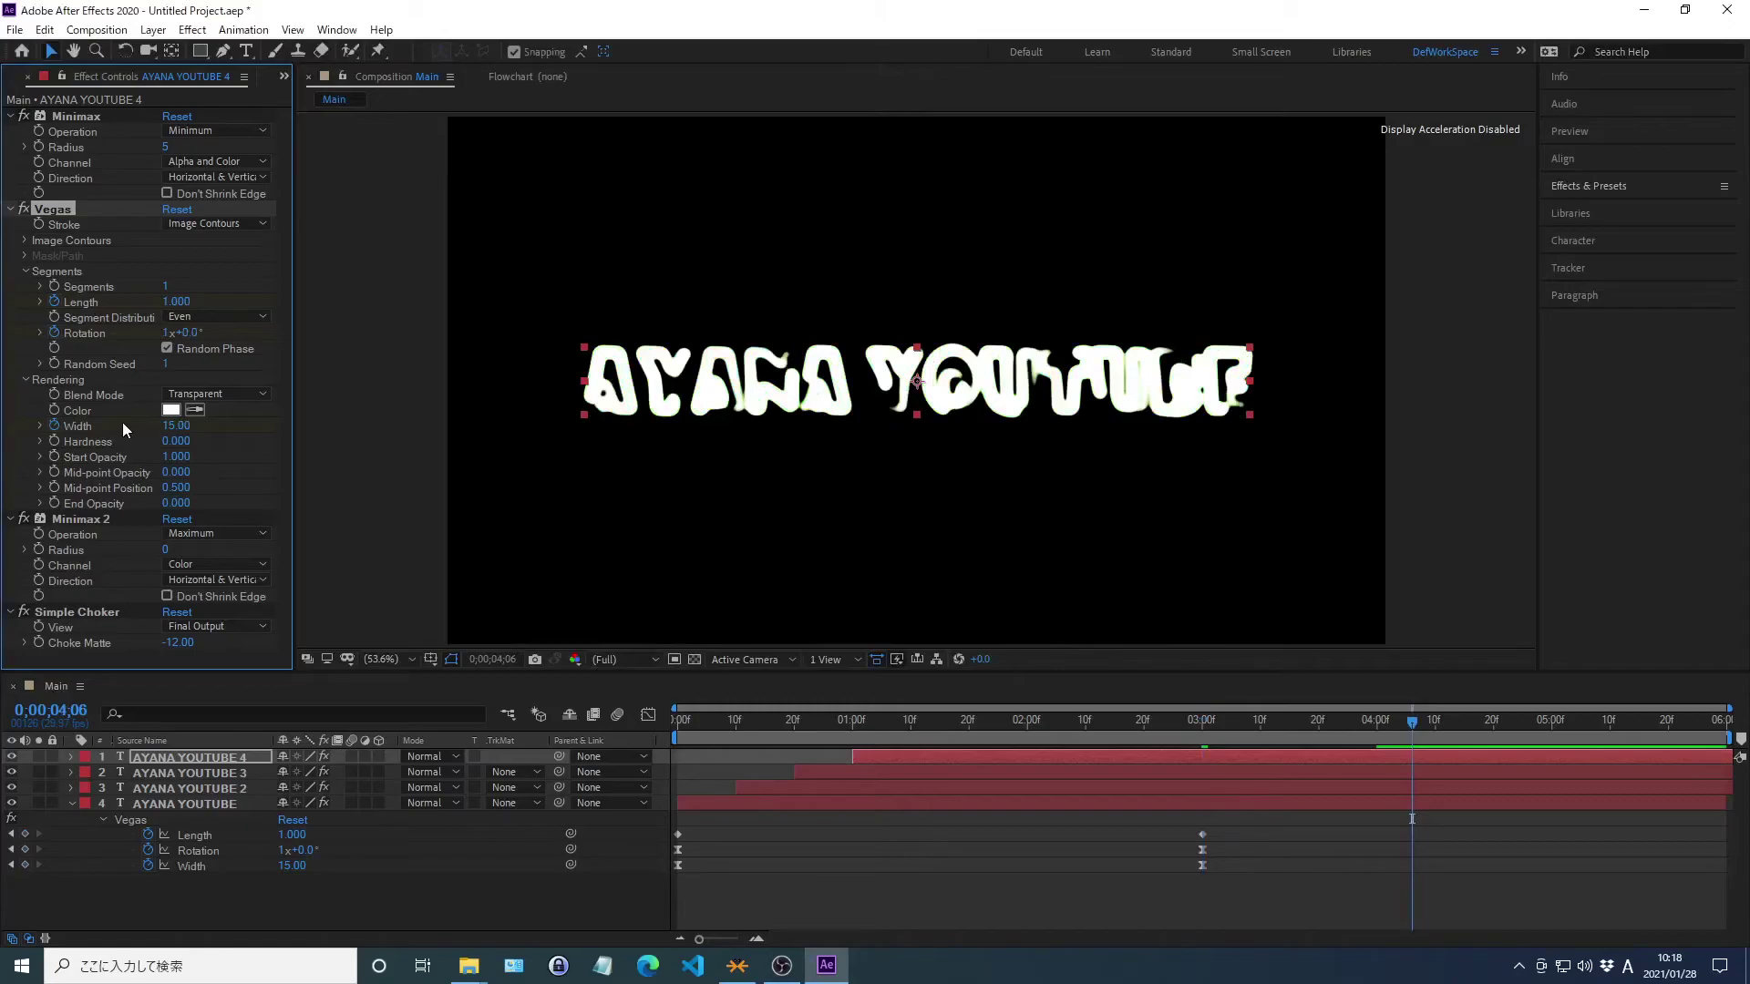
pyautogui.rightClick(80, 428)
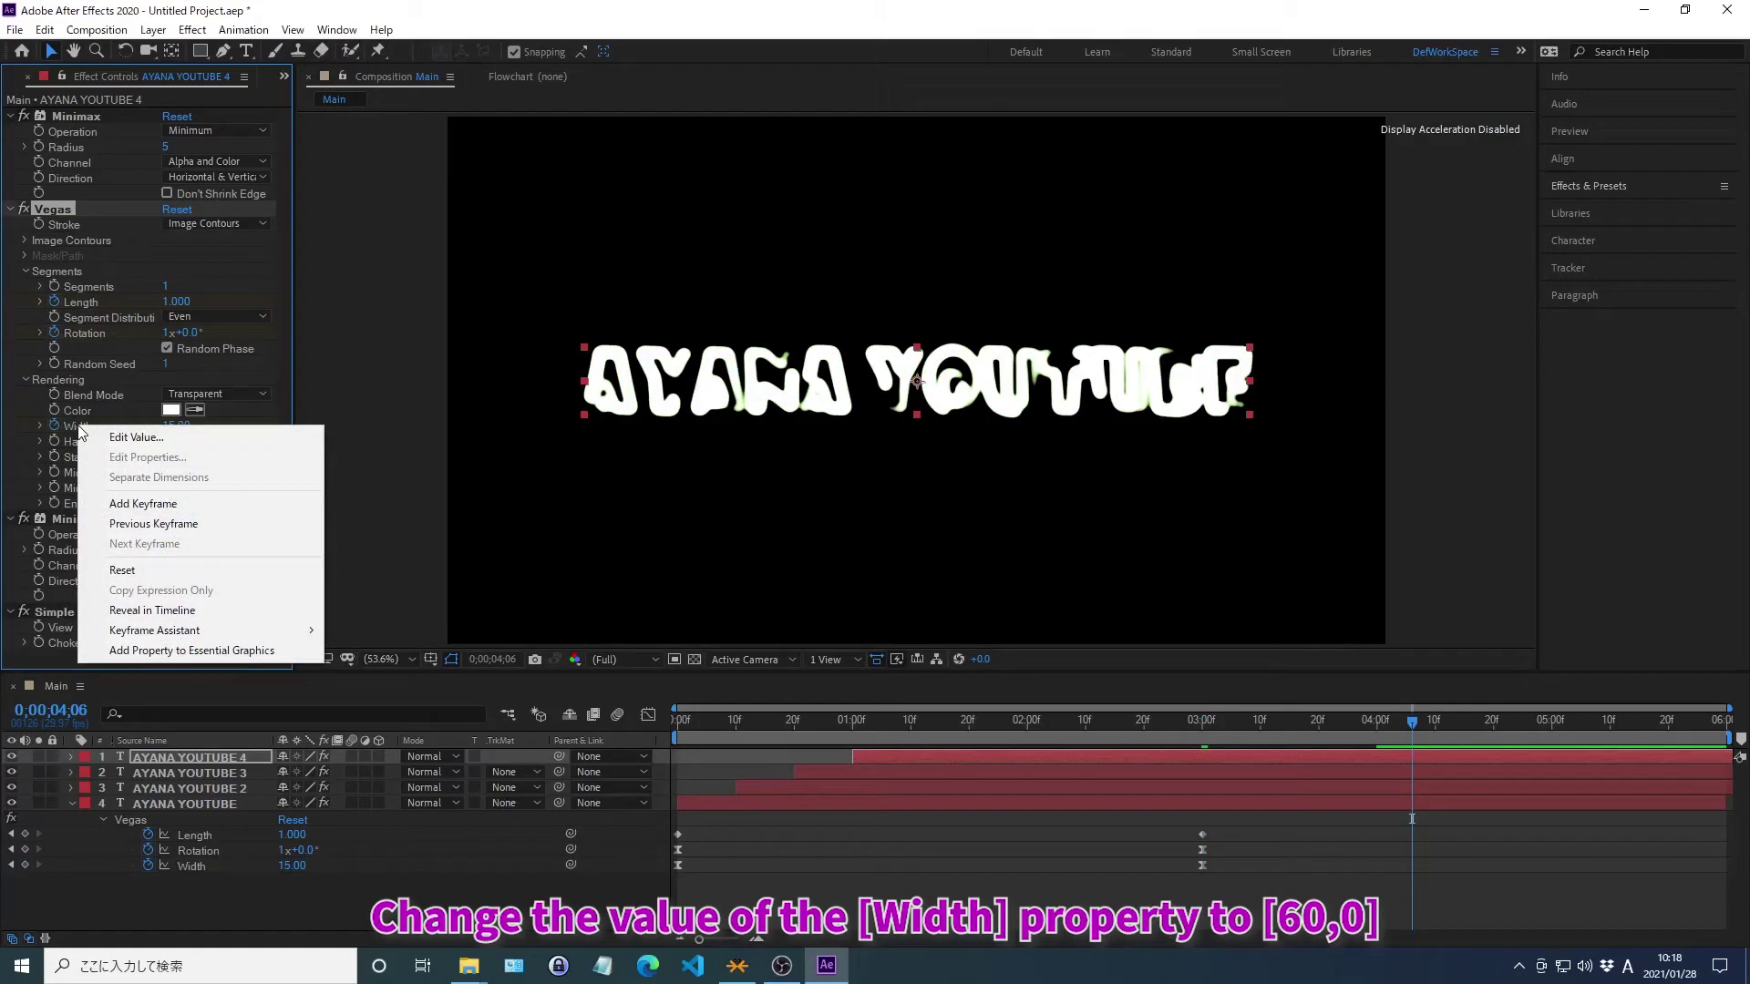
pyautogui.click(139, 439)
pyautogui.write('60')
pyautogui.press('Return')
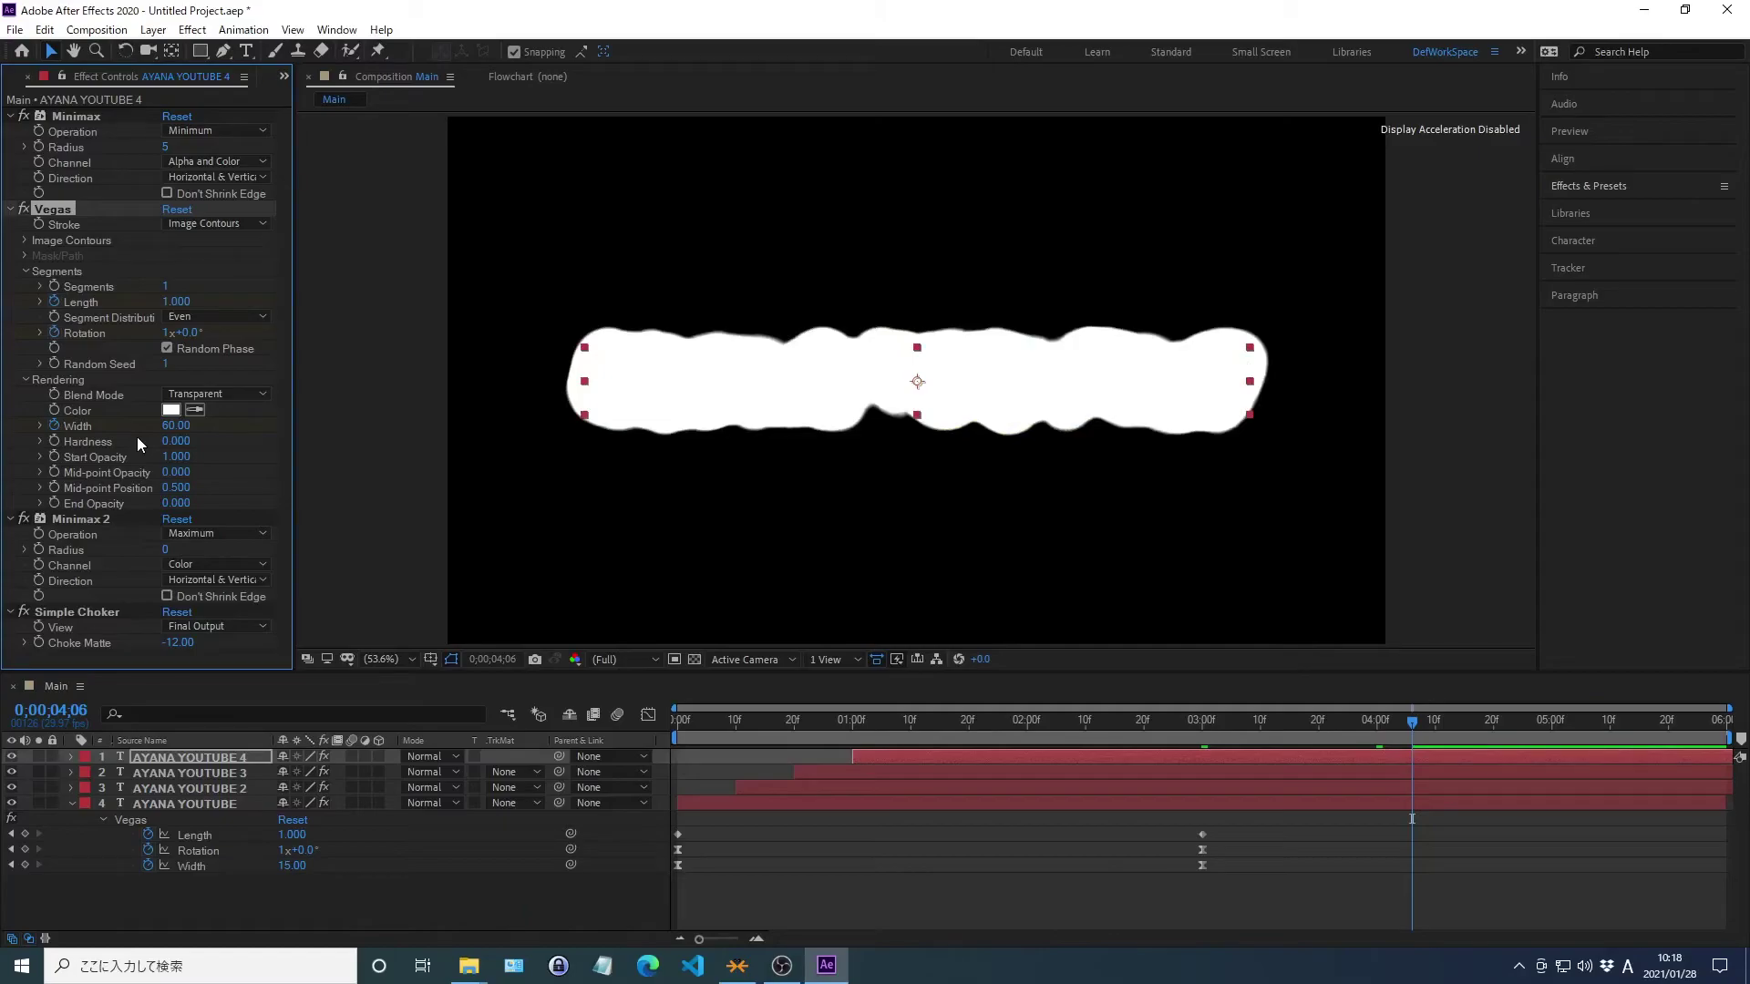
# Pre-compose all four AYANA YOUTUBE layers into a new composition named Piturs, moving all attributes into it
pyautogui.click(157, 760)
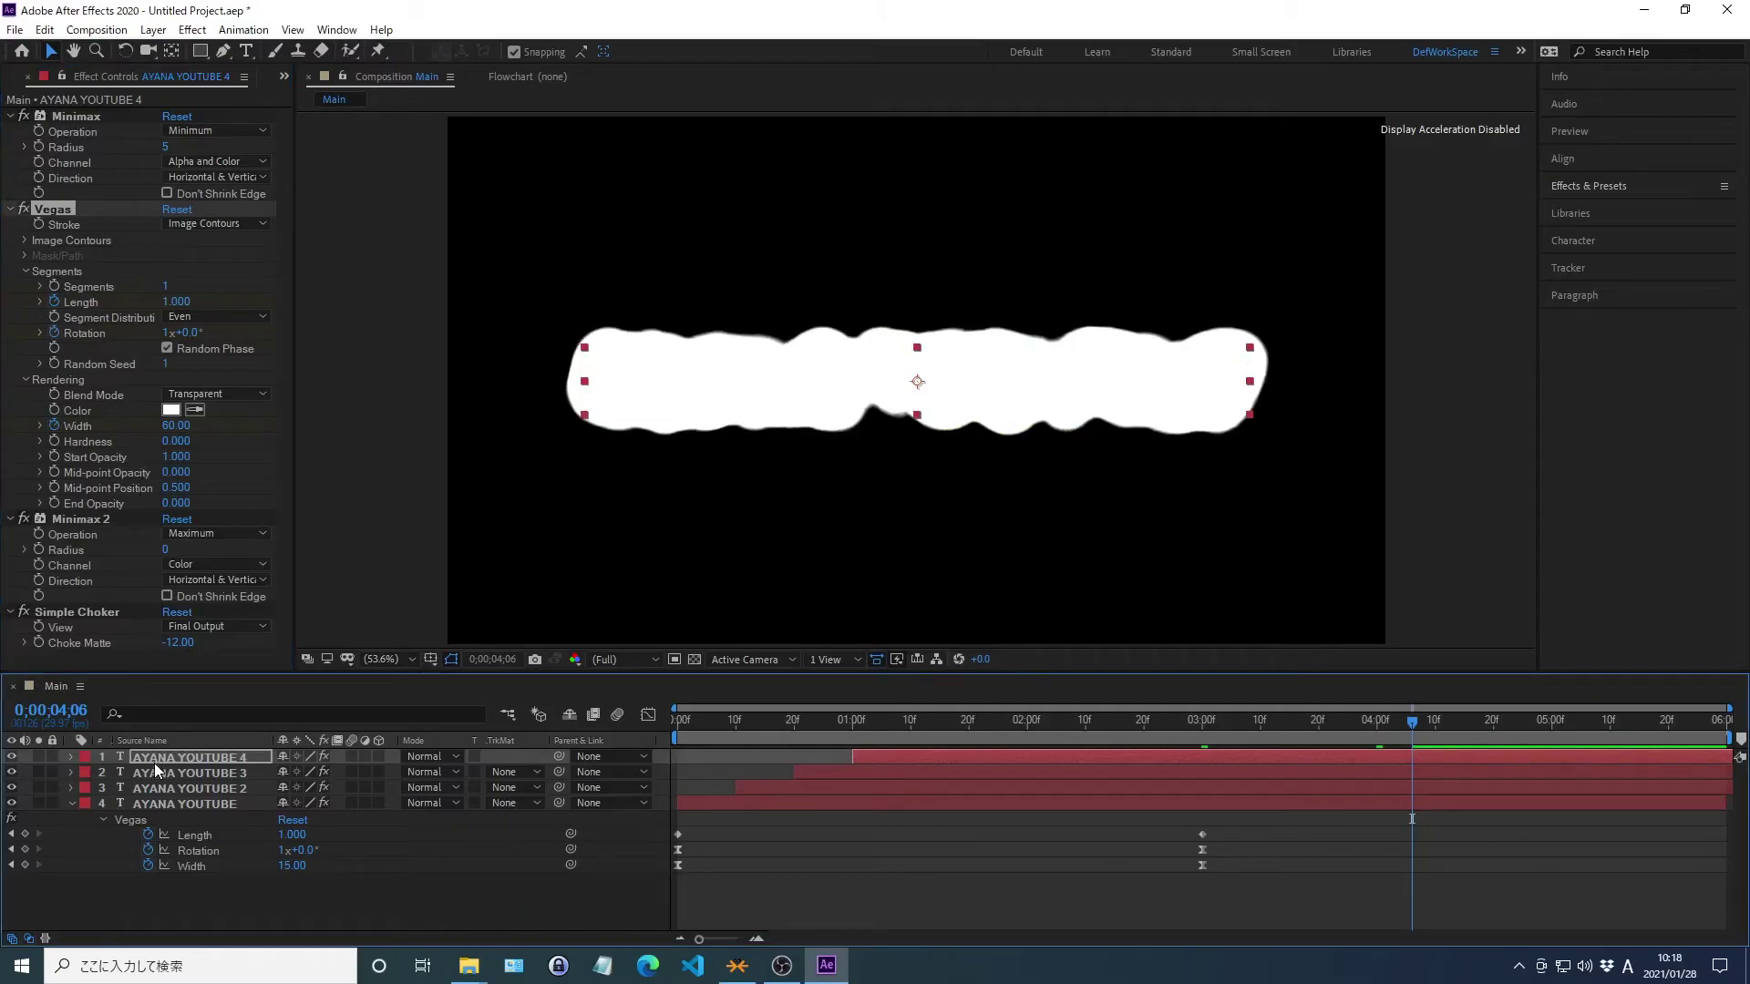
pyautogui.keyDown('shift'); pyautogui.click(153, 773); pyautogui.keyUp('shift')
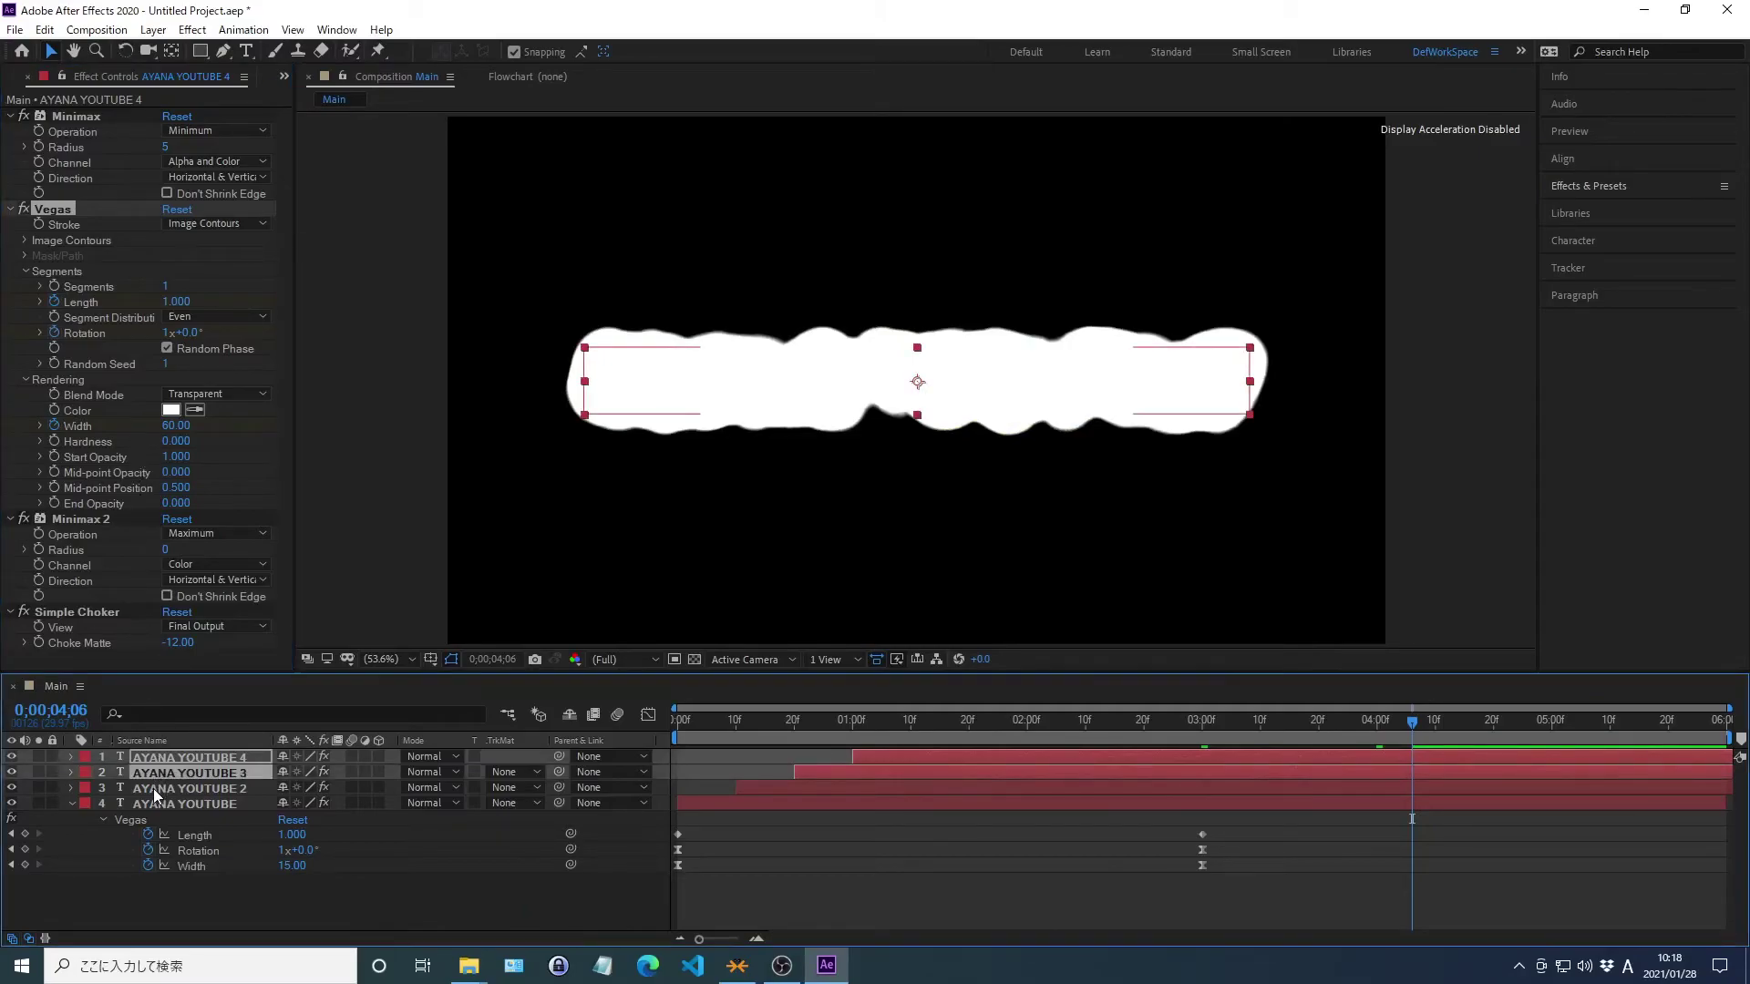
pyautogui.keyDown('shift'); pyautogui.click(153, 789); pyautogui.keyUp('shift')
pyautogui.keyDown('shift'); pyautogui.click(152, 804); pyautogui.keyUp('shift')
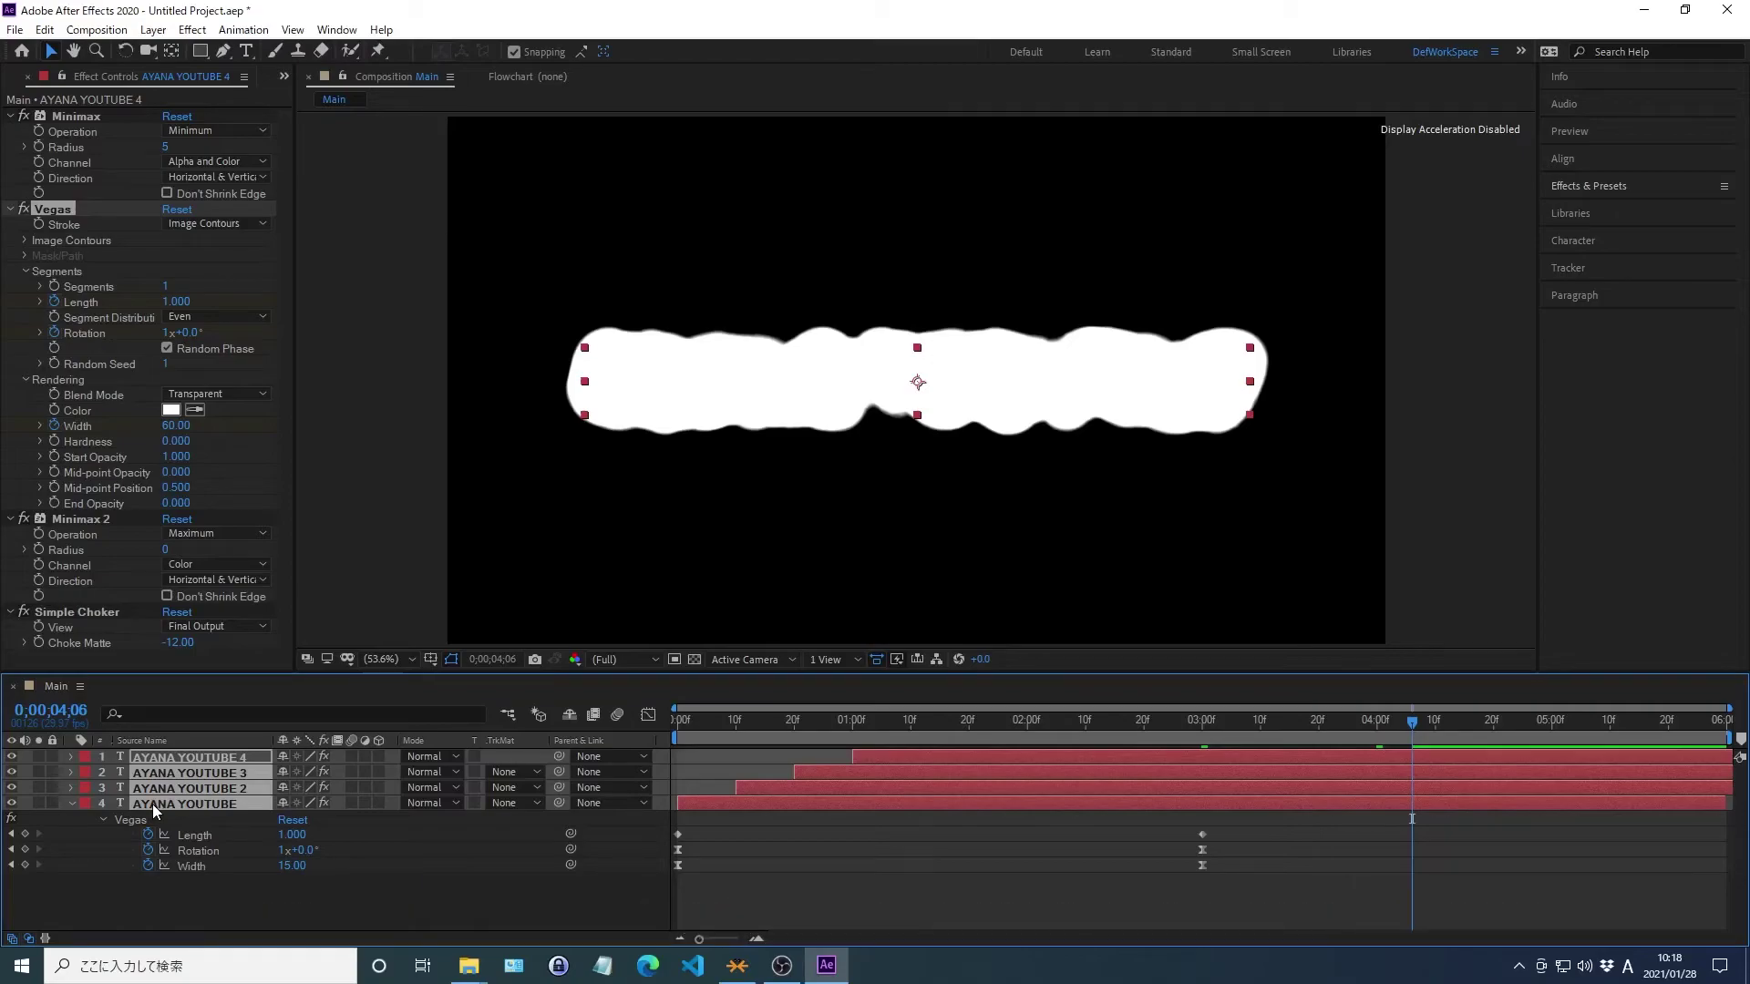
pyautogui.hotkey('ctrl', 'shift', 'c')
pyautogui.write('Piturs')
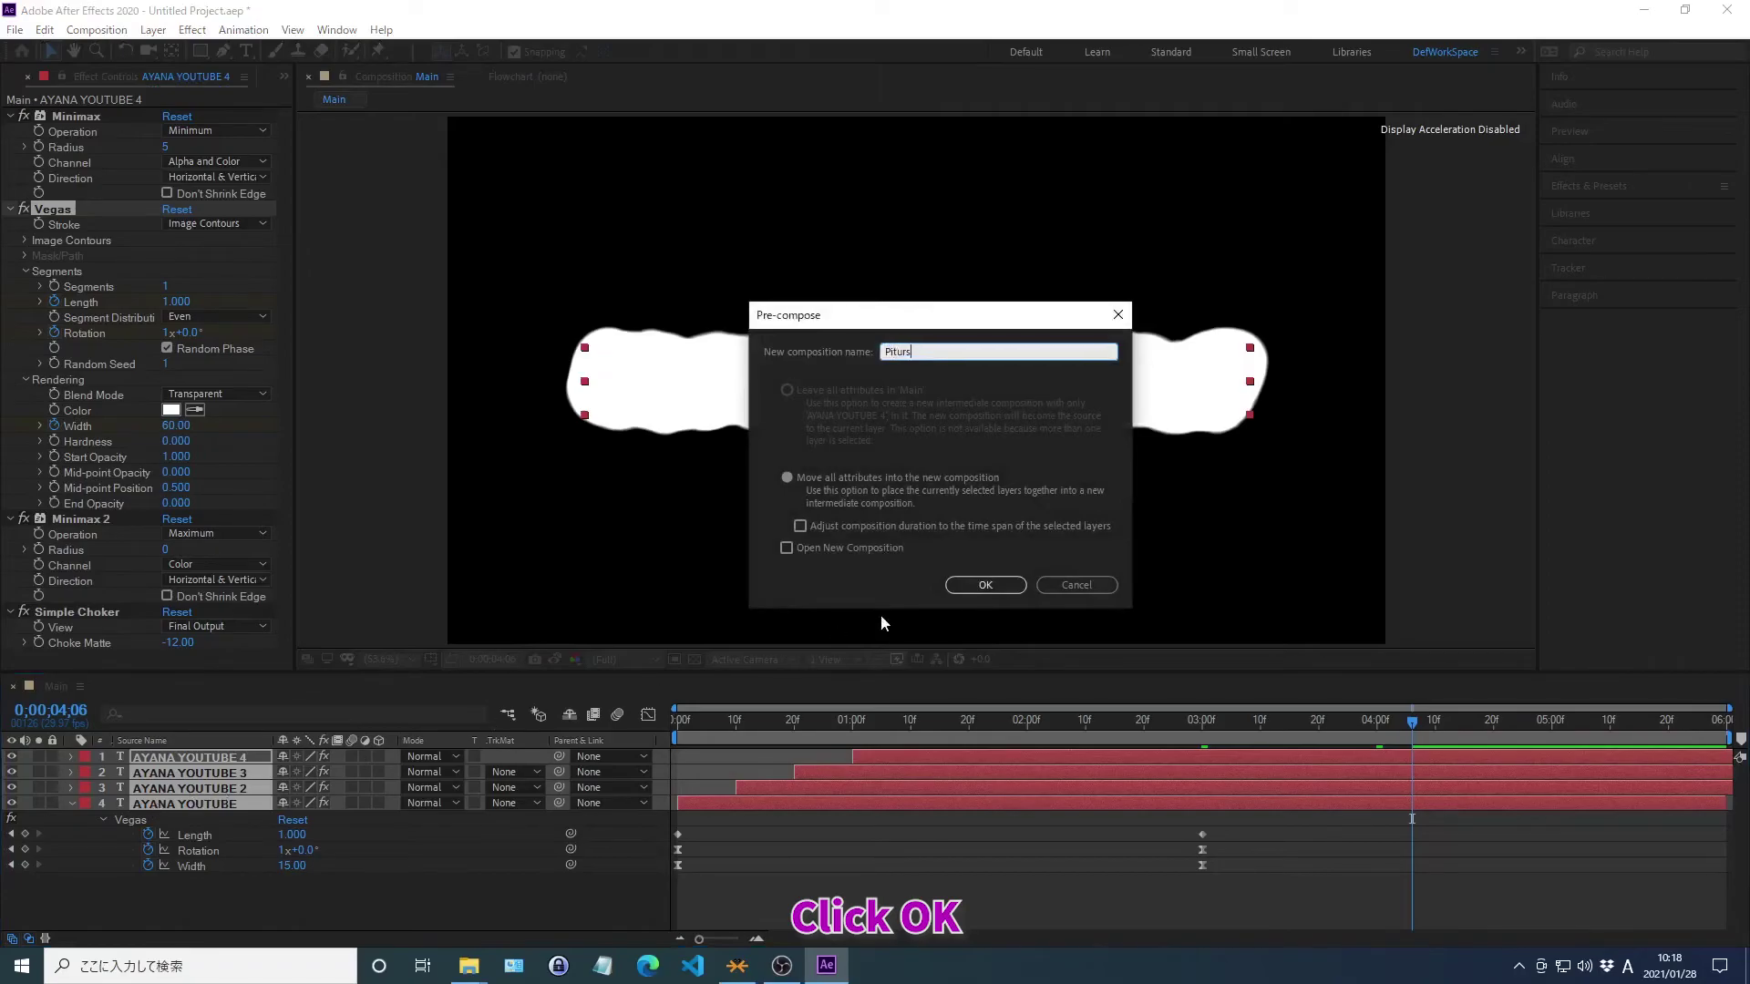
pyautogui.click(985, 584)
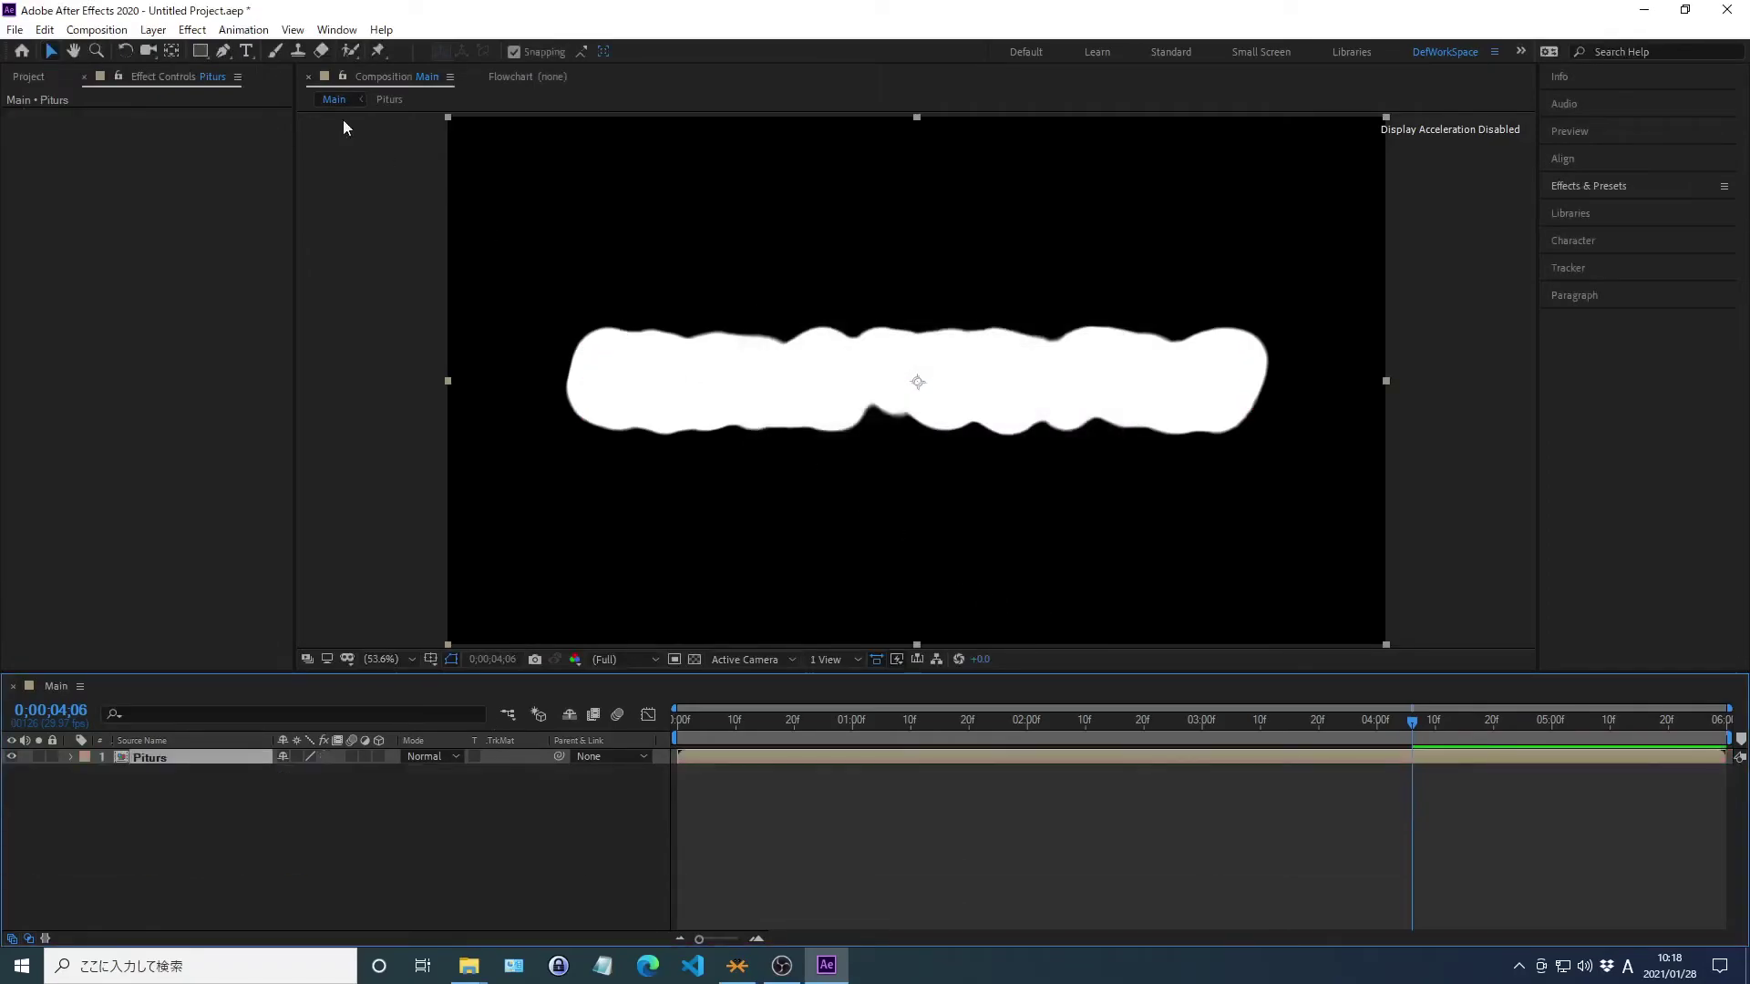
# Add a new text layer reading AYANA YOUTUBE in Showcard Gothic, 170 px, above Piturs in the Main composition
pyautogui.click(246, 51)
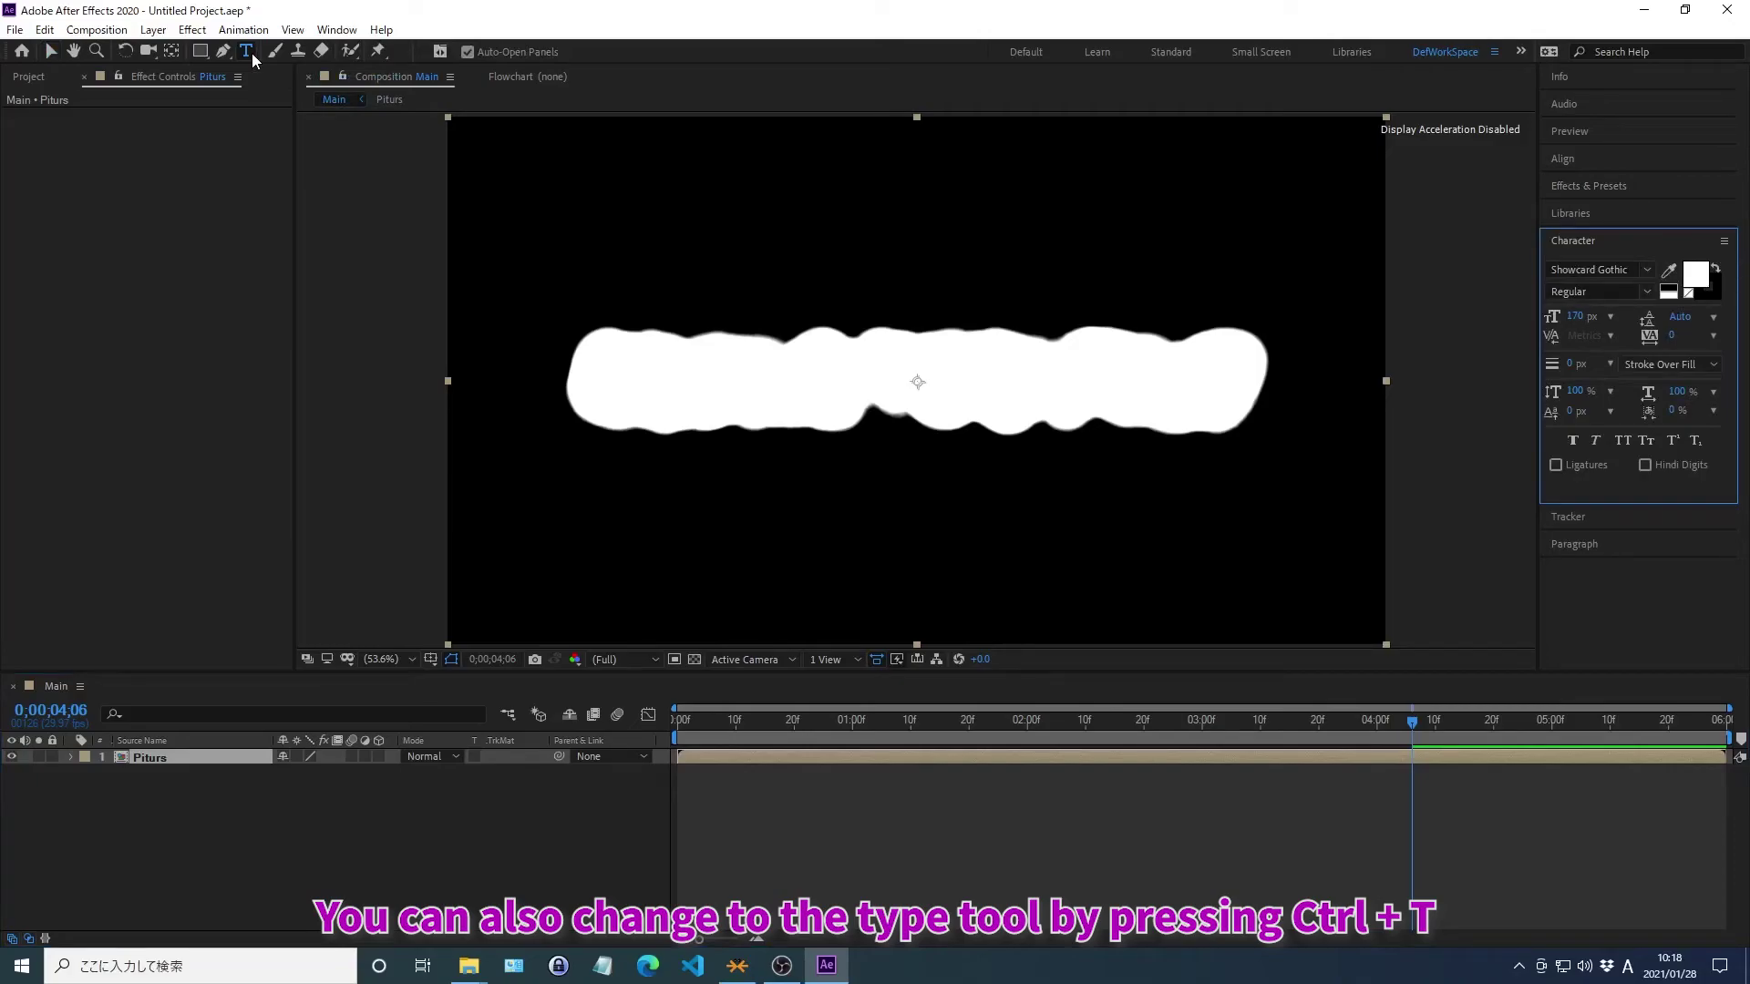
pyautogui.click(638, 273)
pyautogui.write('AYA')
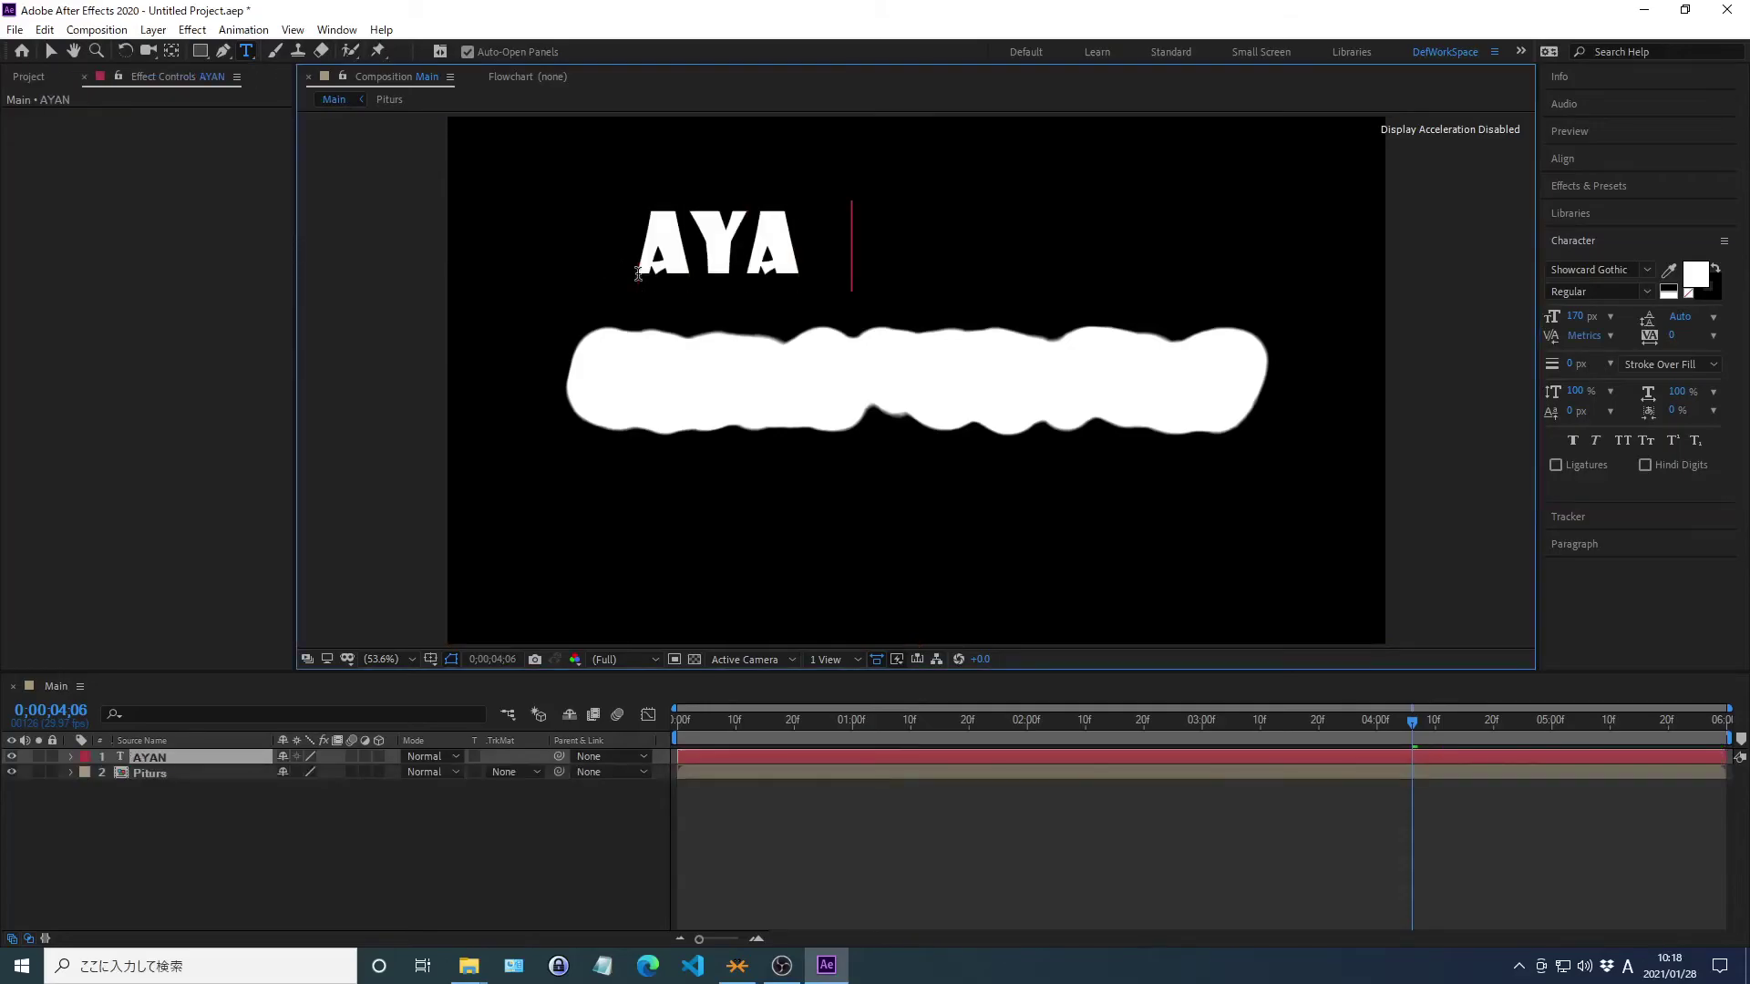
pyautogui.write('NA YOUTUBE')
pyautogui.press('KP_Enter')
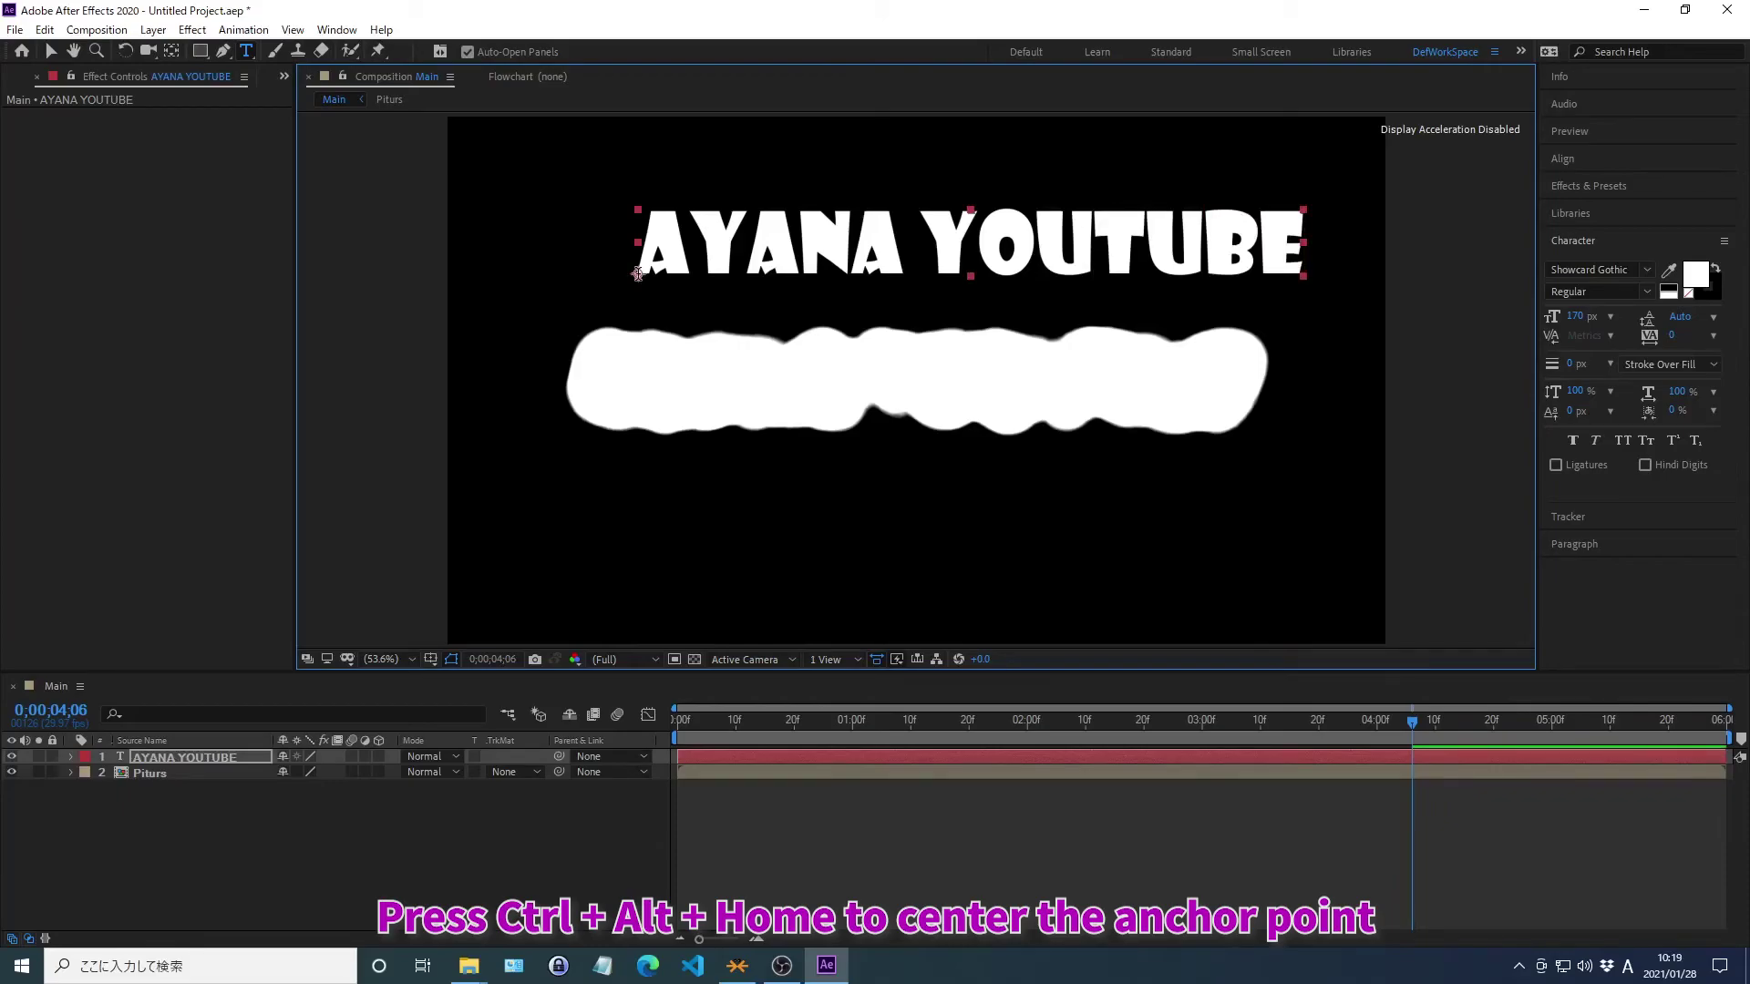
# Center the new text layer and its anchor point in the composition, and use it as the Alpha Matte for Piturs
pyautogui.hotkey('ctrl', 'alt', 'Home')
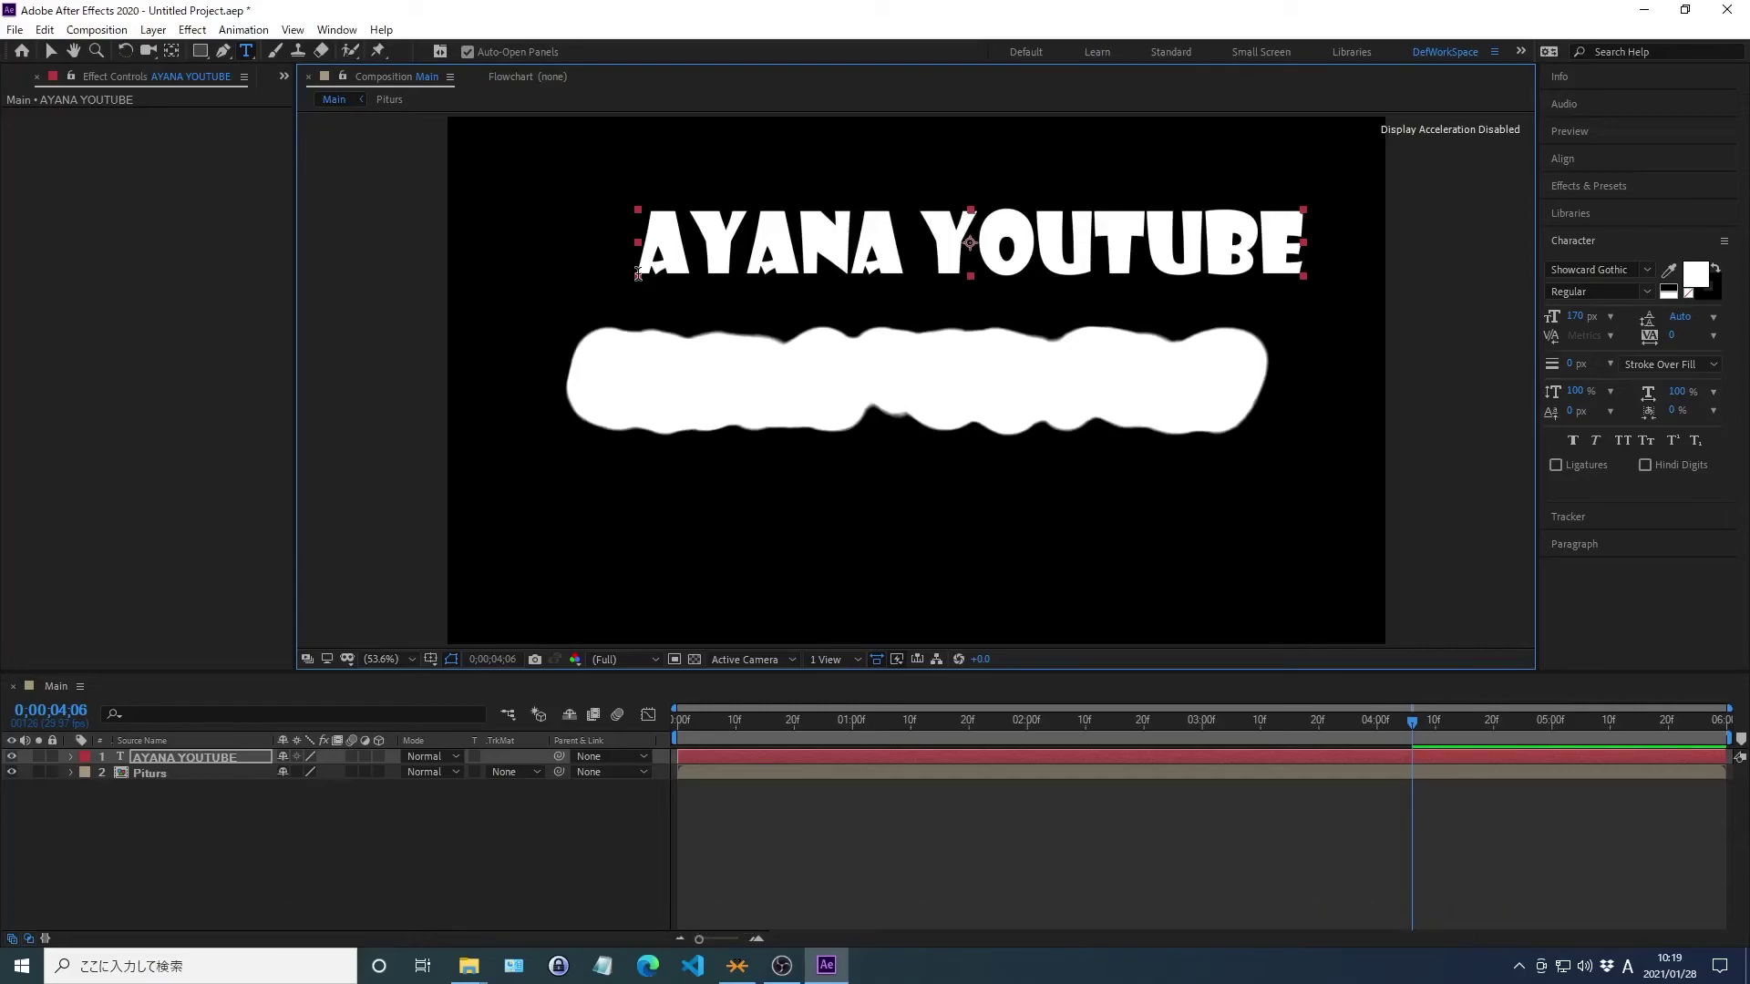
pyautogui.hotkey('ctrl', 'Home')
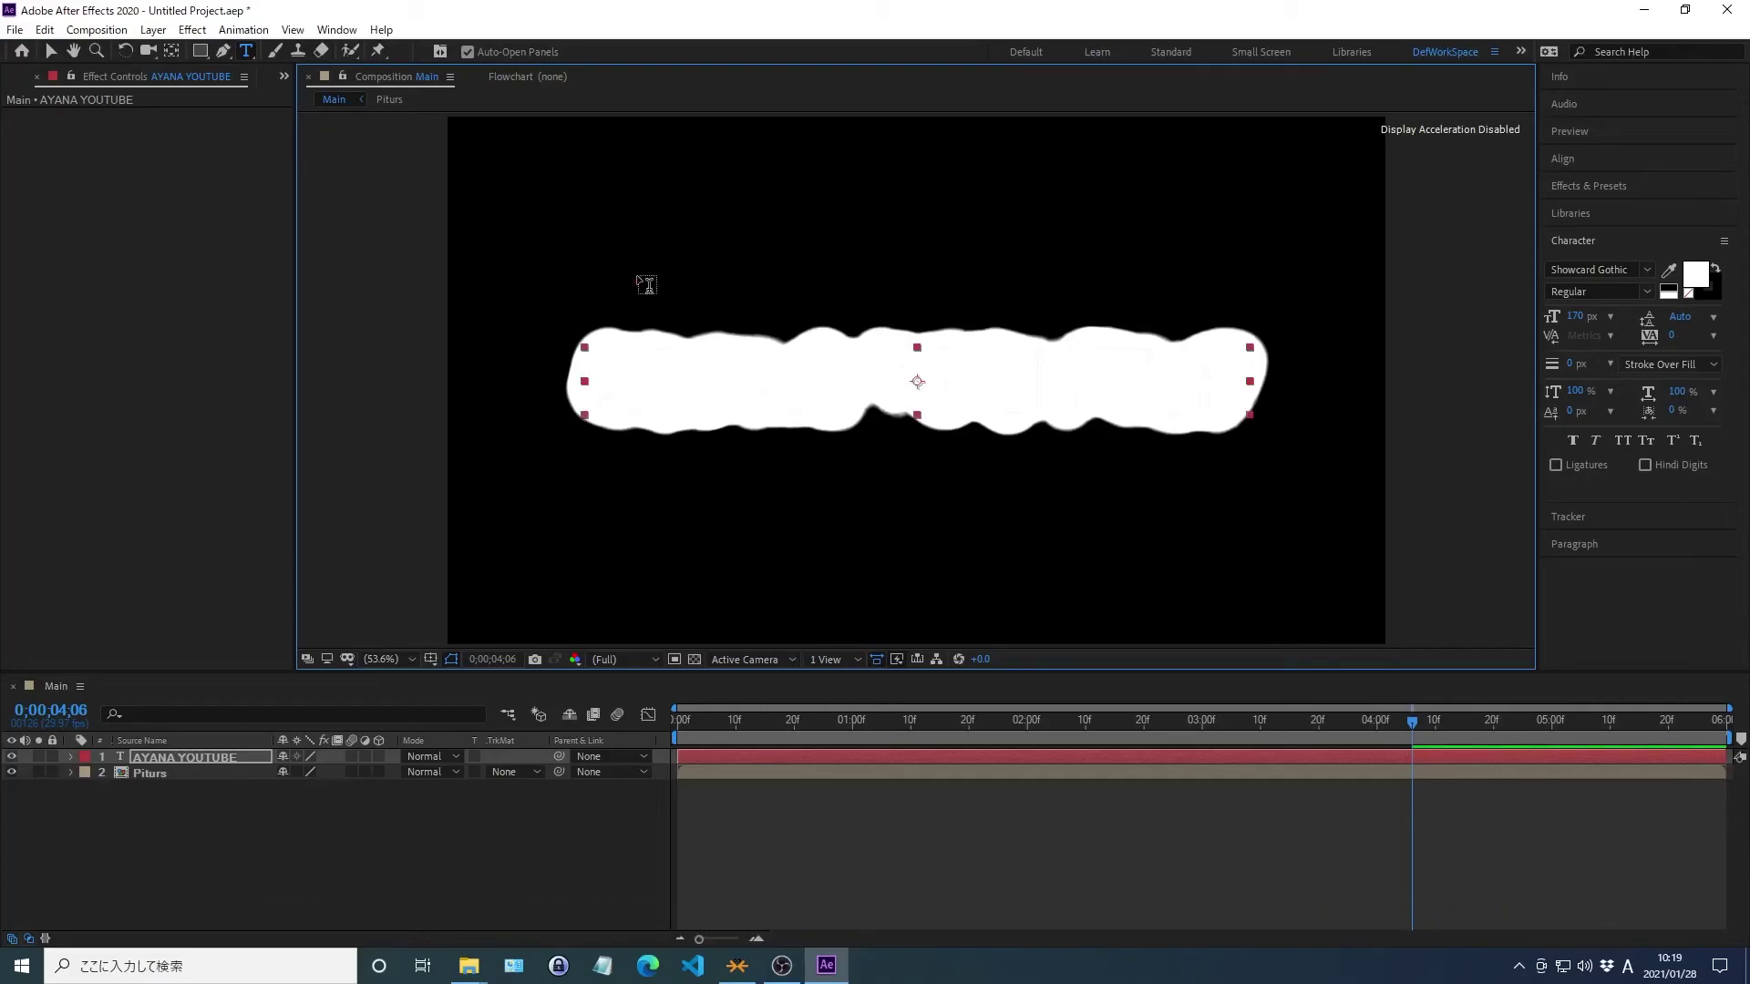
pyautogui.click(503, 772)
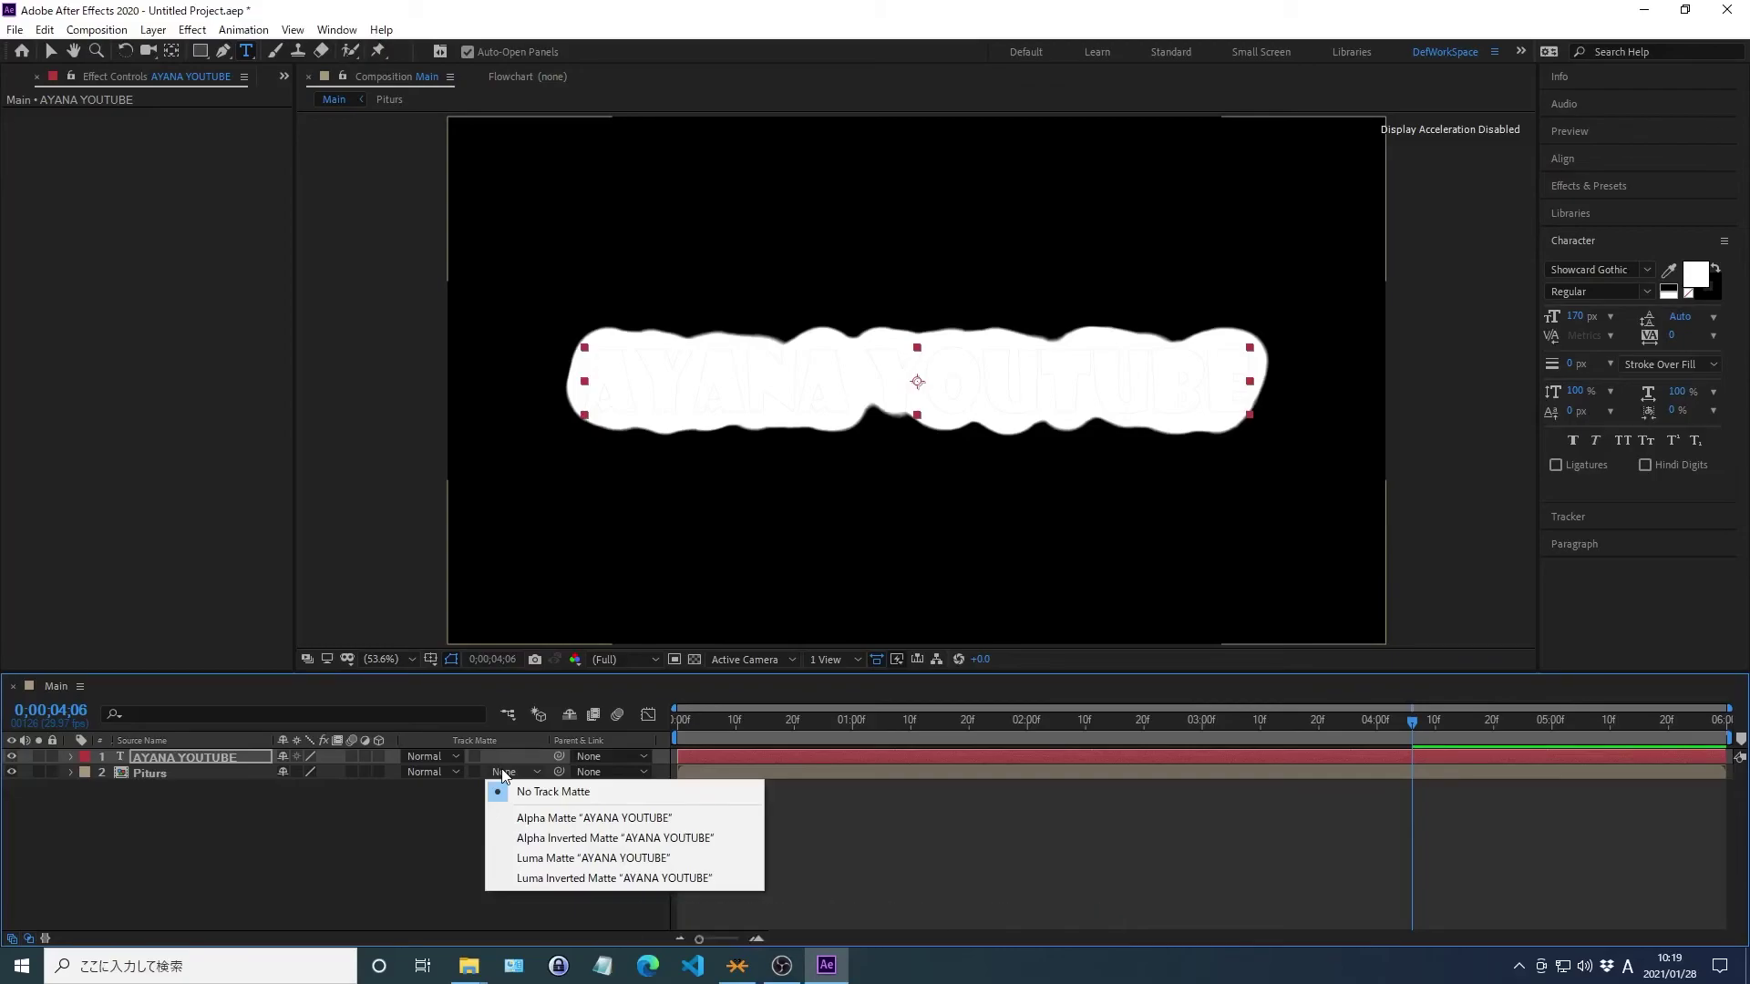
pyautogui.click(545, 817)
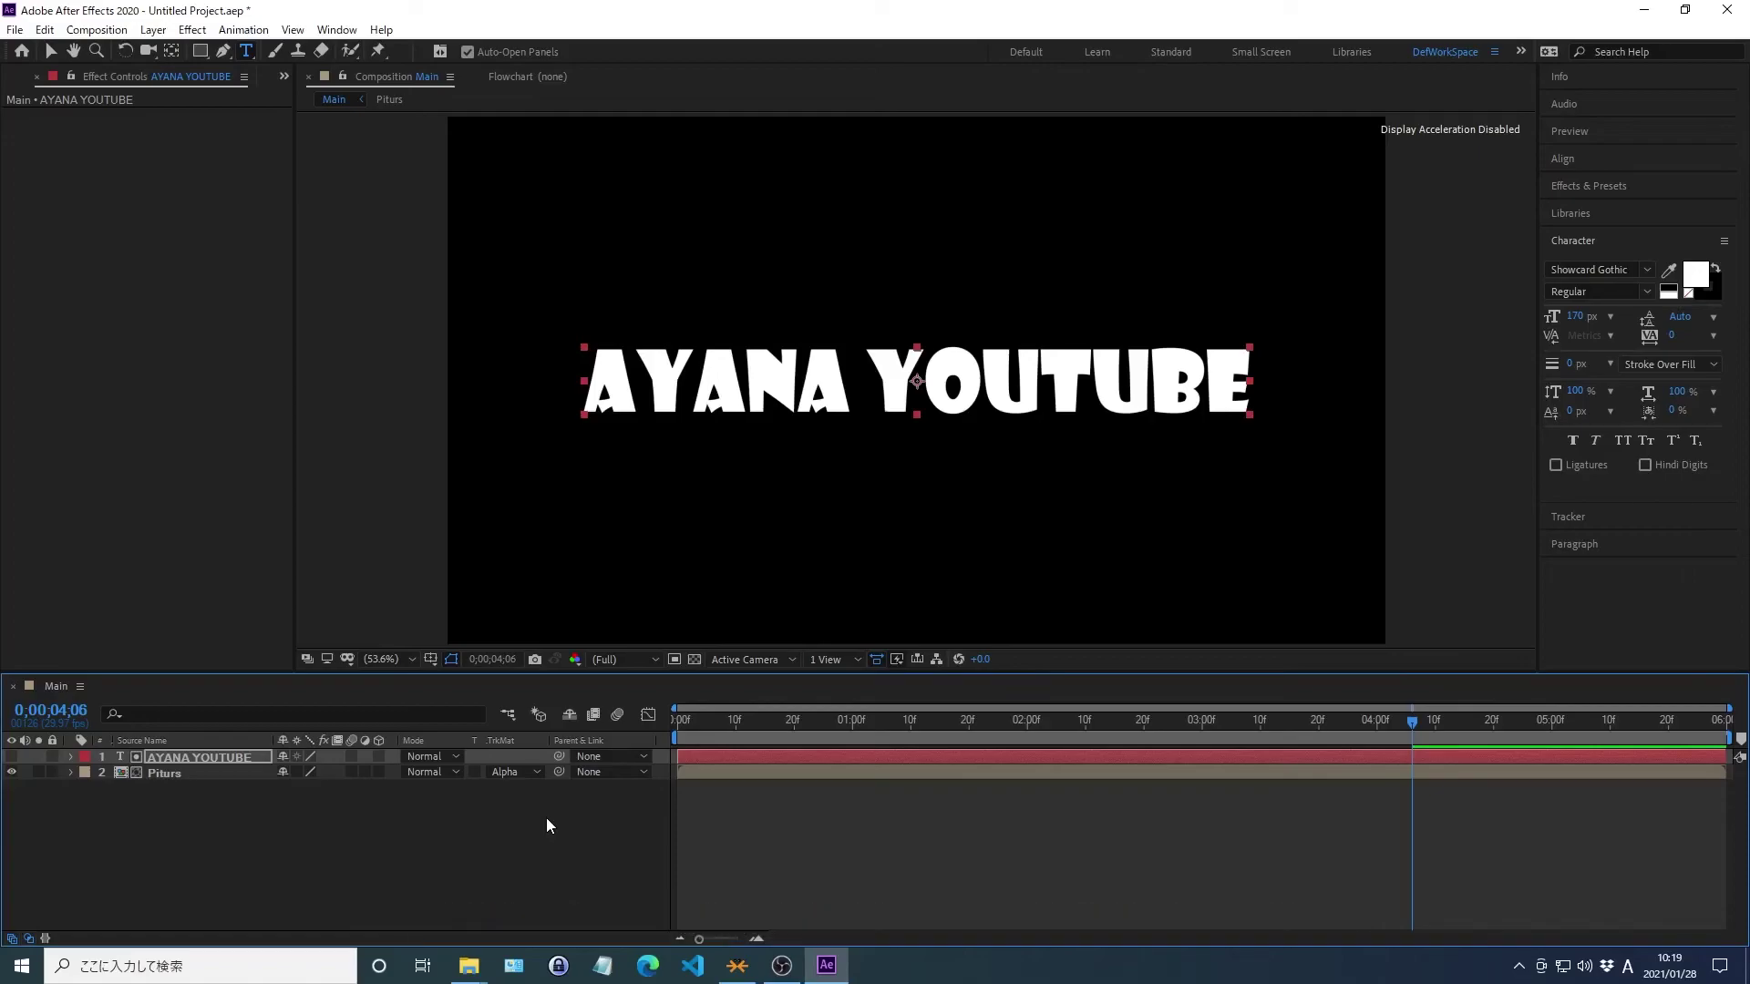
# Return to the start of the timeline and import BG.png from the 02_work folder into the project
pyautogui.hotkey('ctrl', '0')
pyautogui.press('Home')
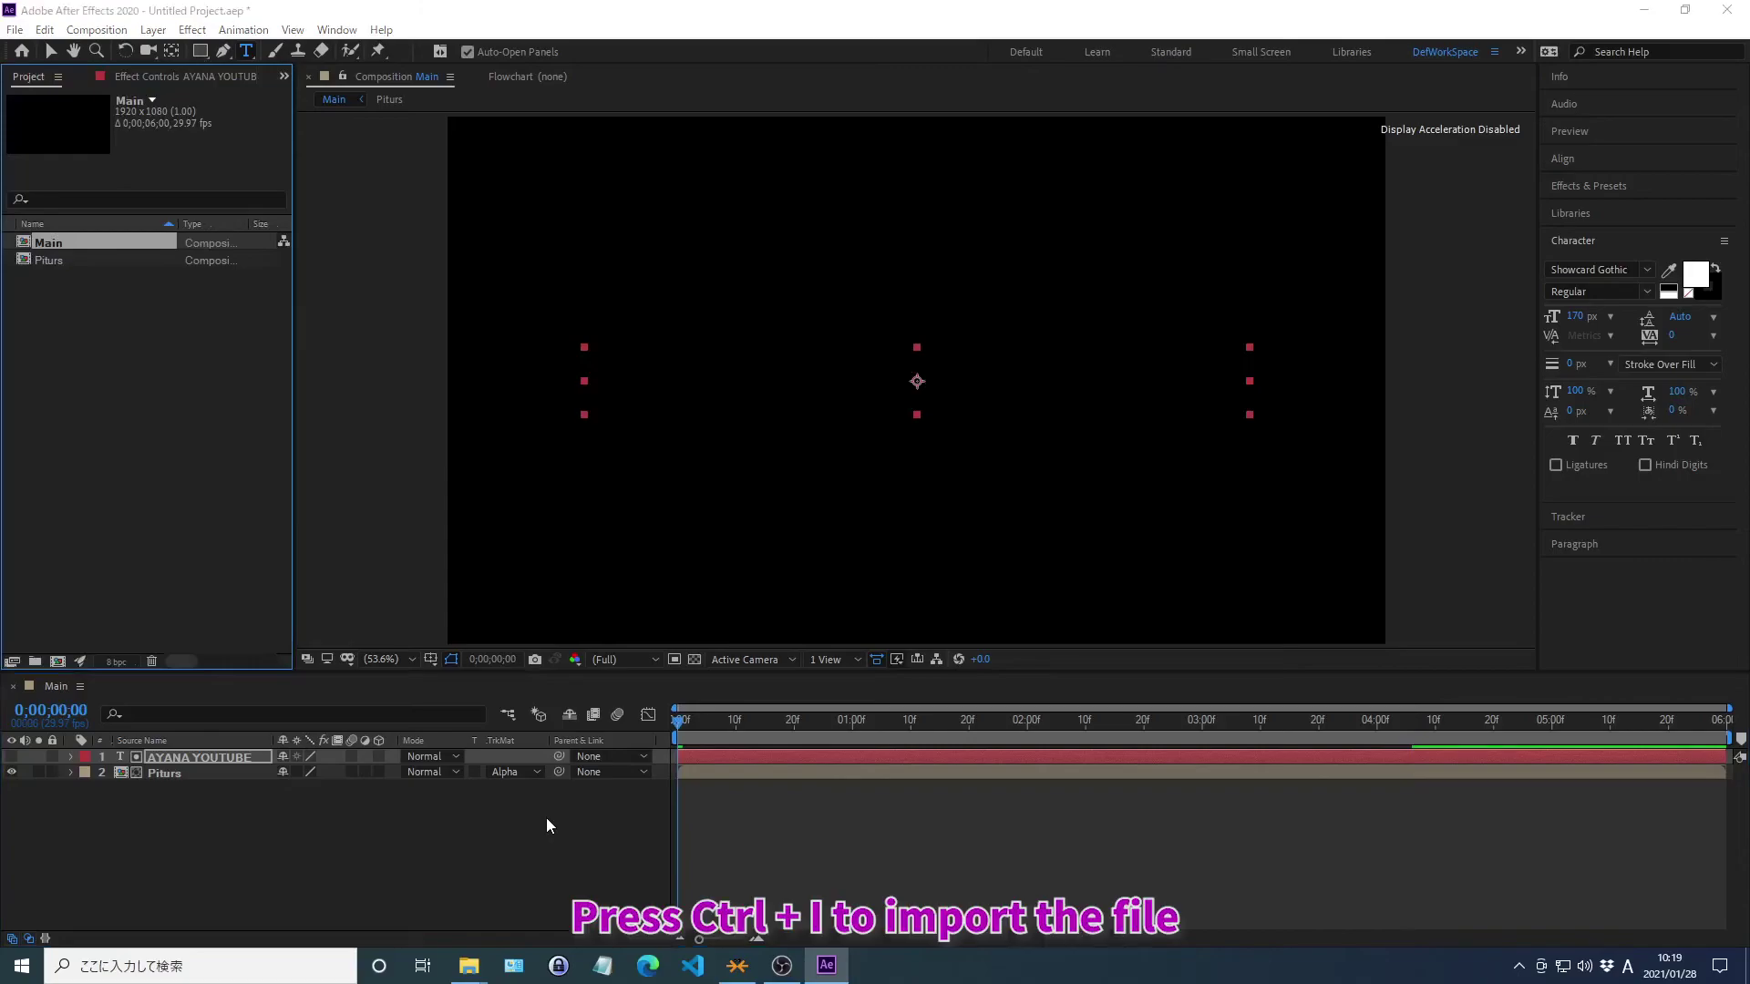
pyautogui.hotkey('ctrl', 'i')
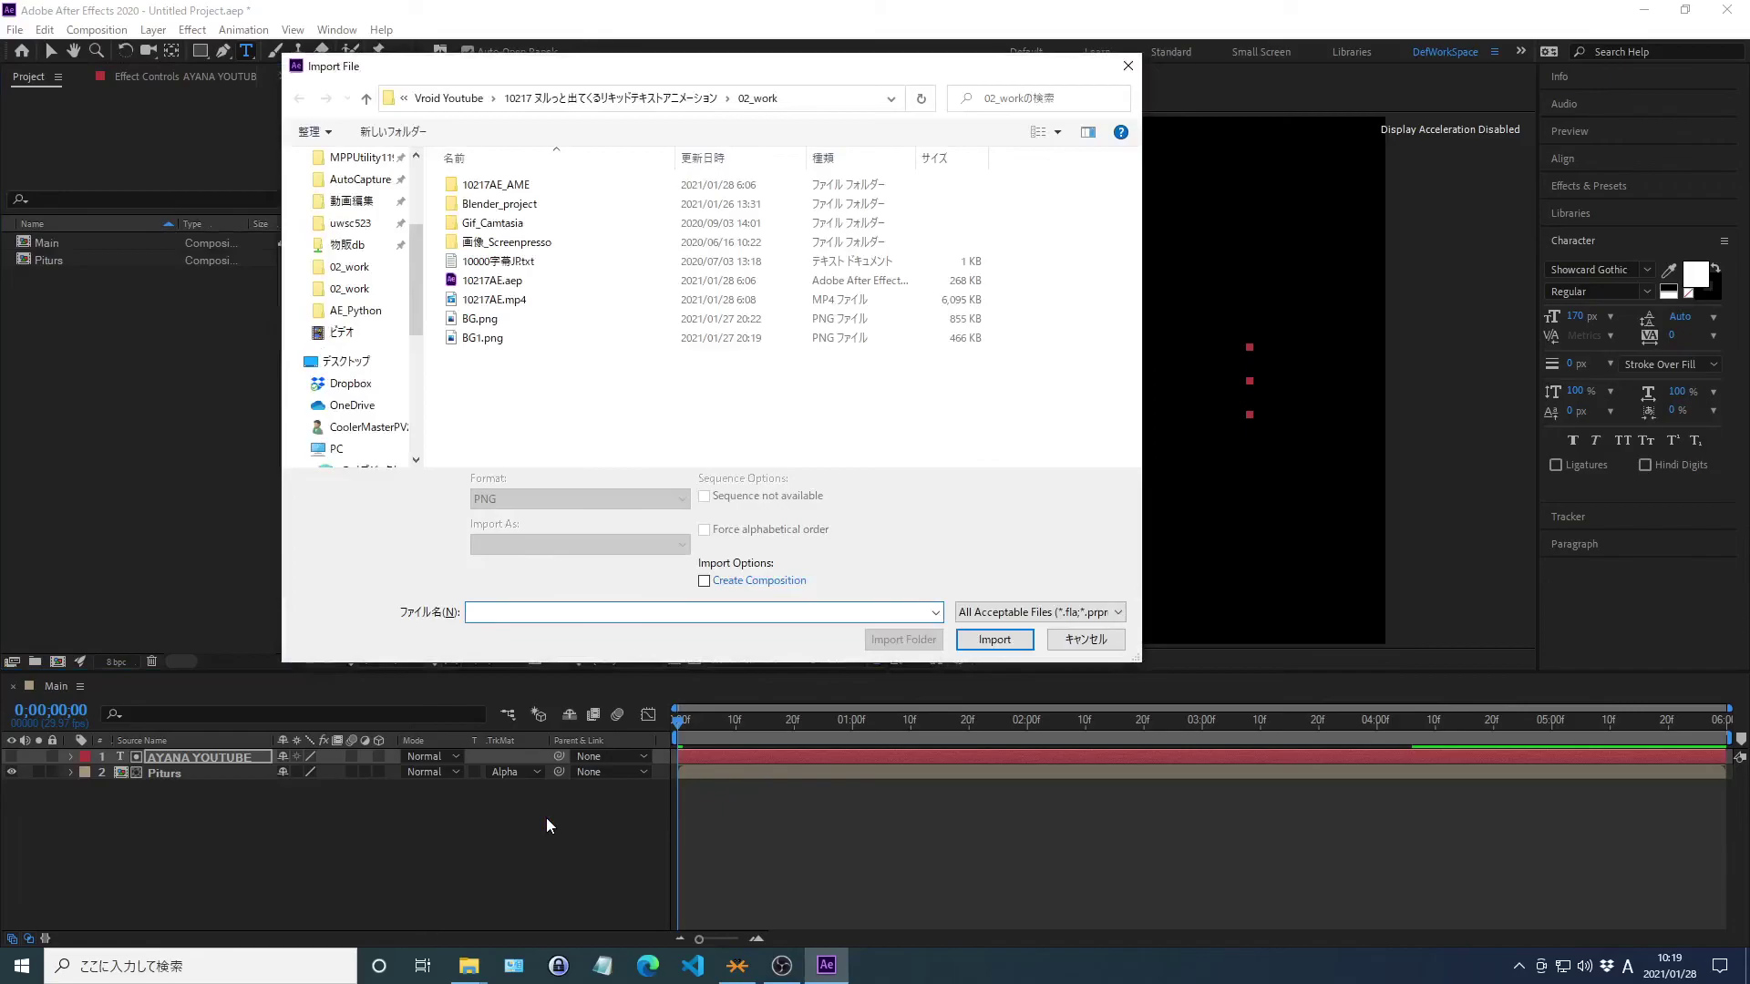
pyautogui.hotkey('alt', 'd')
pyautogui.hotkey('ctrl', 'v')
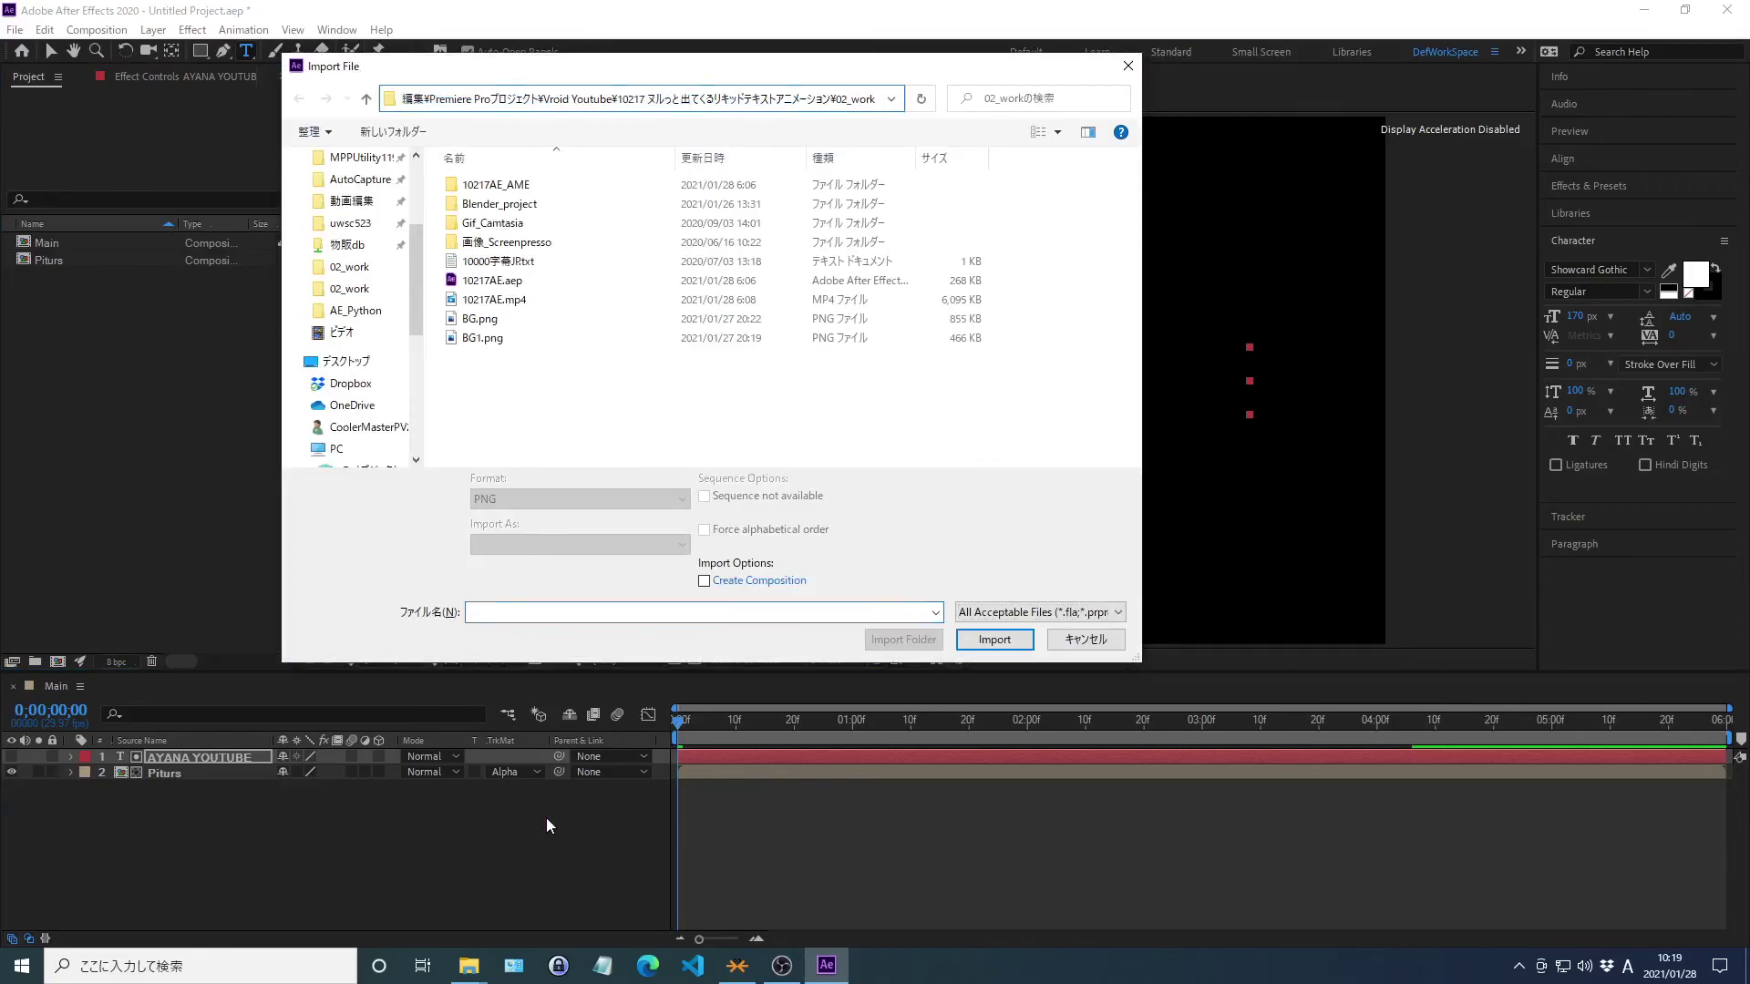
pyautogui.press('Return')
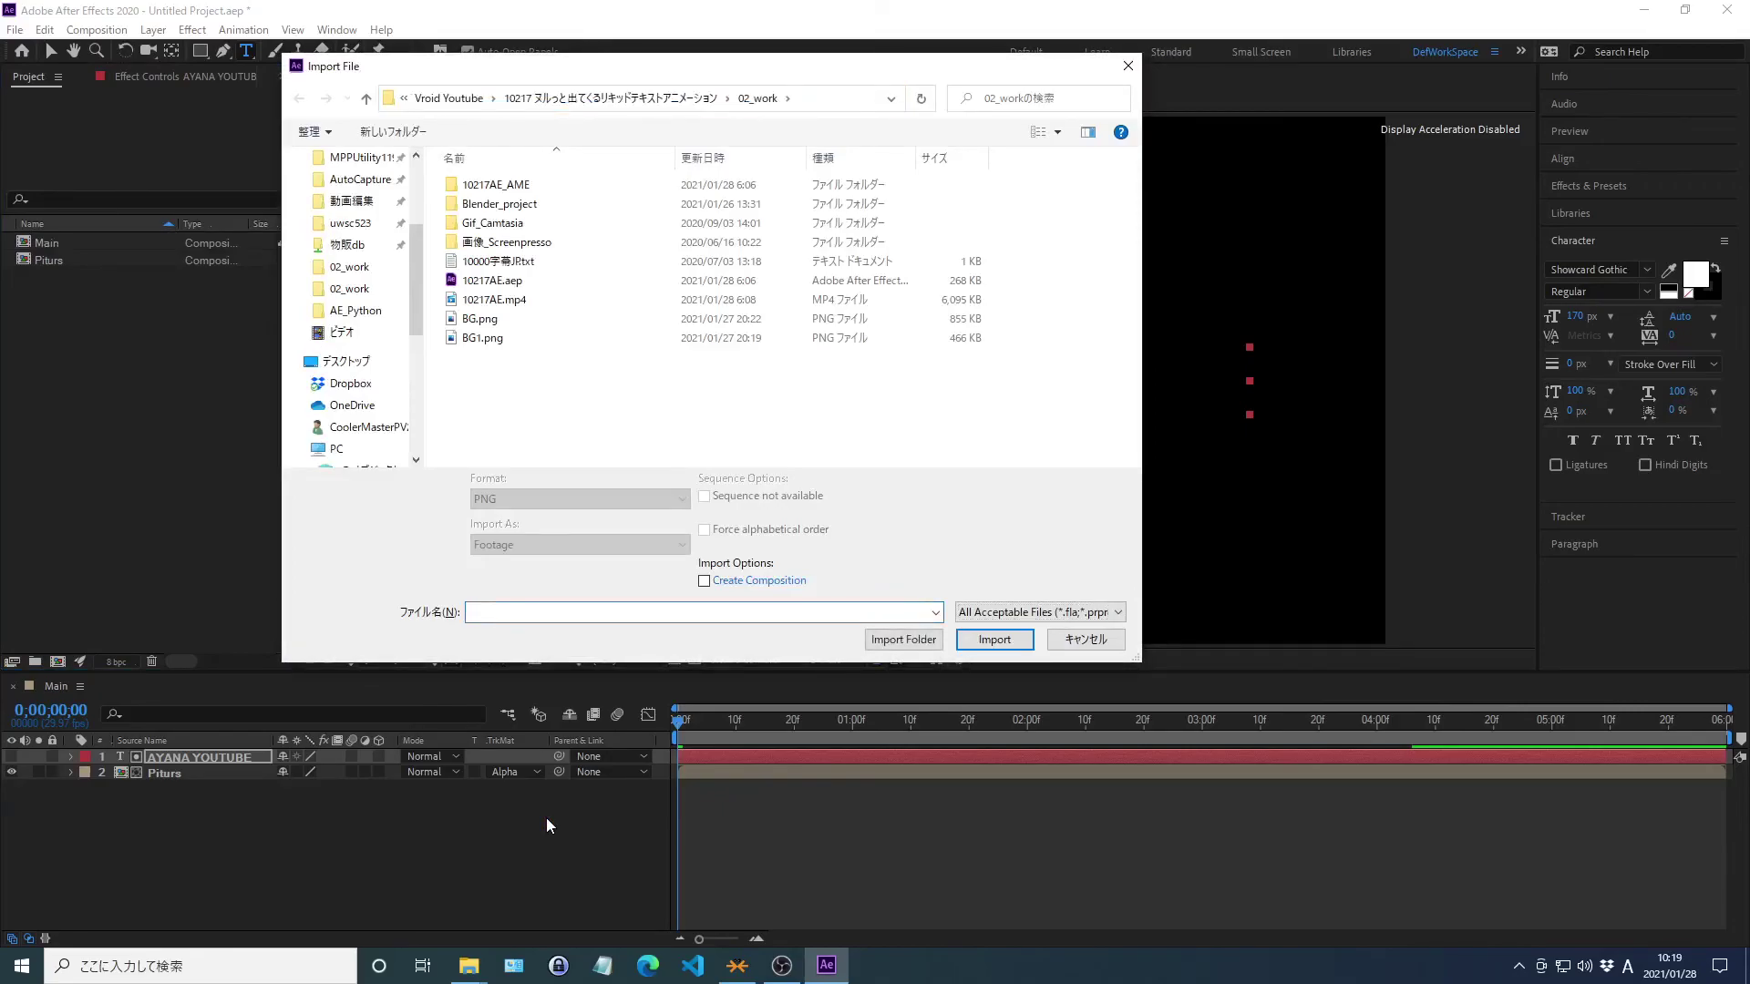
pyautogui.doubleClick(479, 319)
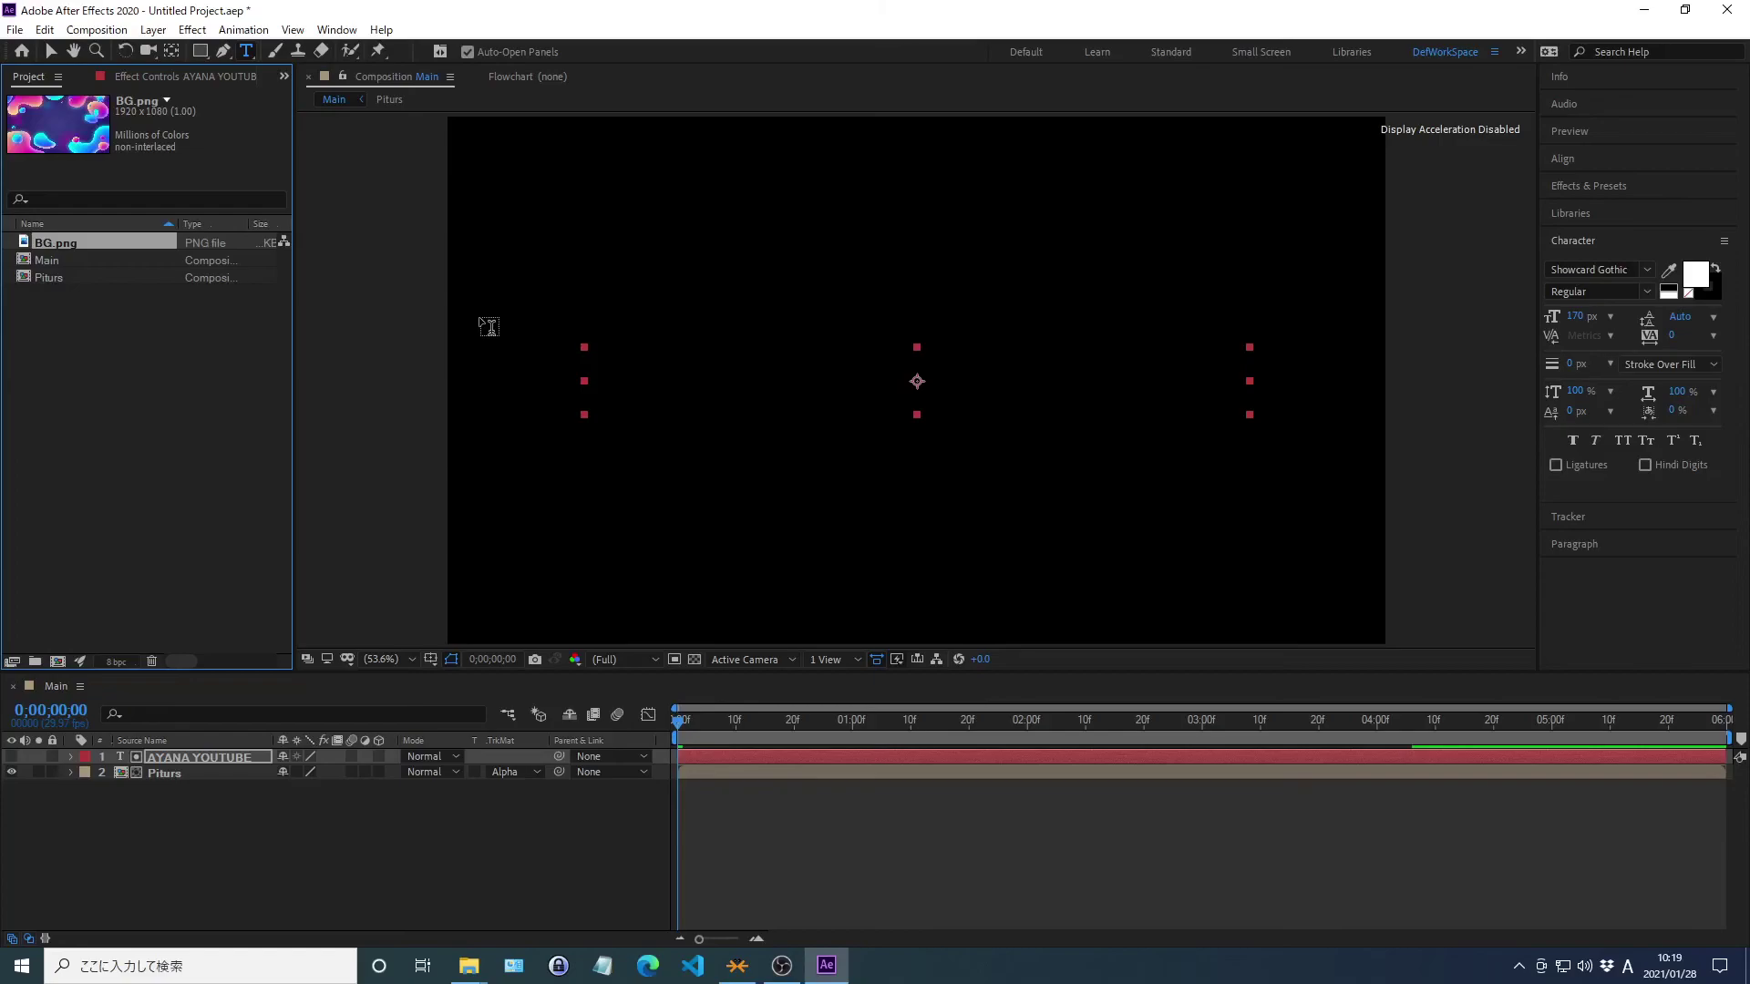
# Place BG.png as the lowest layer of Main, beneath Piturs, and preview the title animation
pyautogui.click(382, 333)
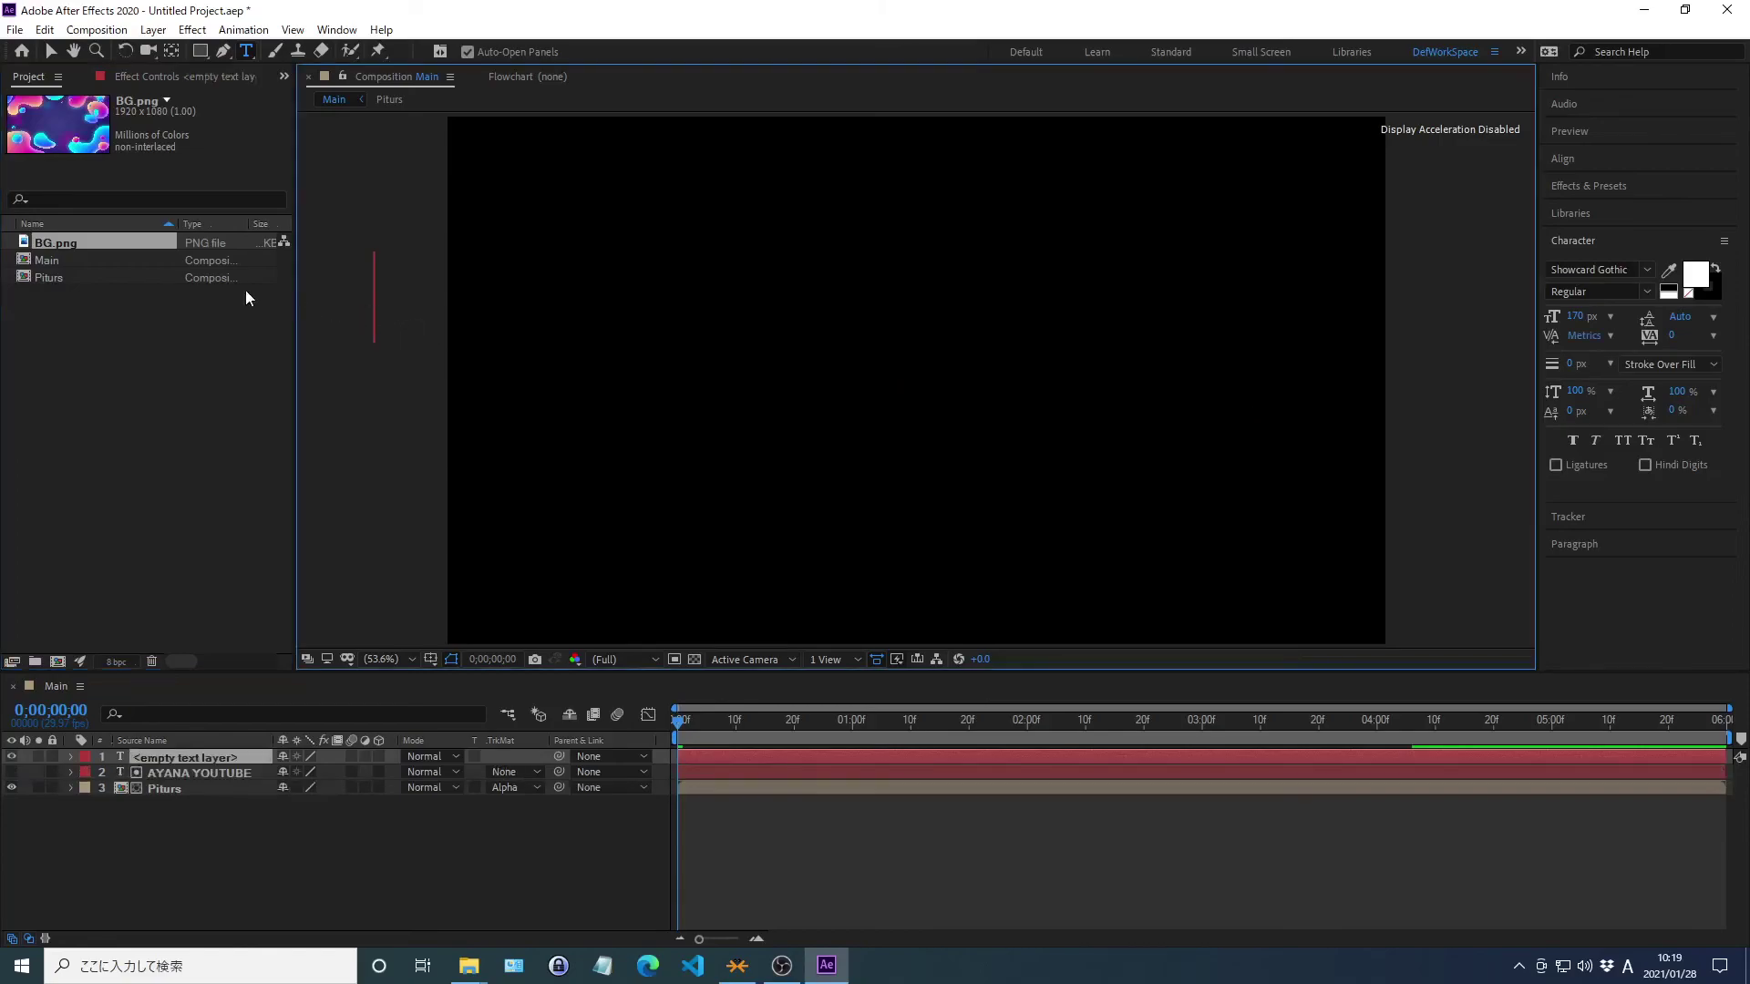
pyautogui.click(56, 239)
pyautogui.moveTo(56, 239); pyautogui.dragTo(164, 794)
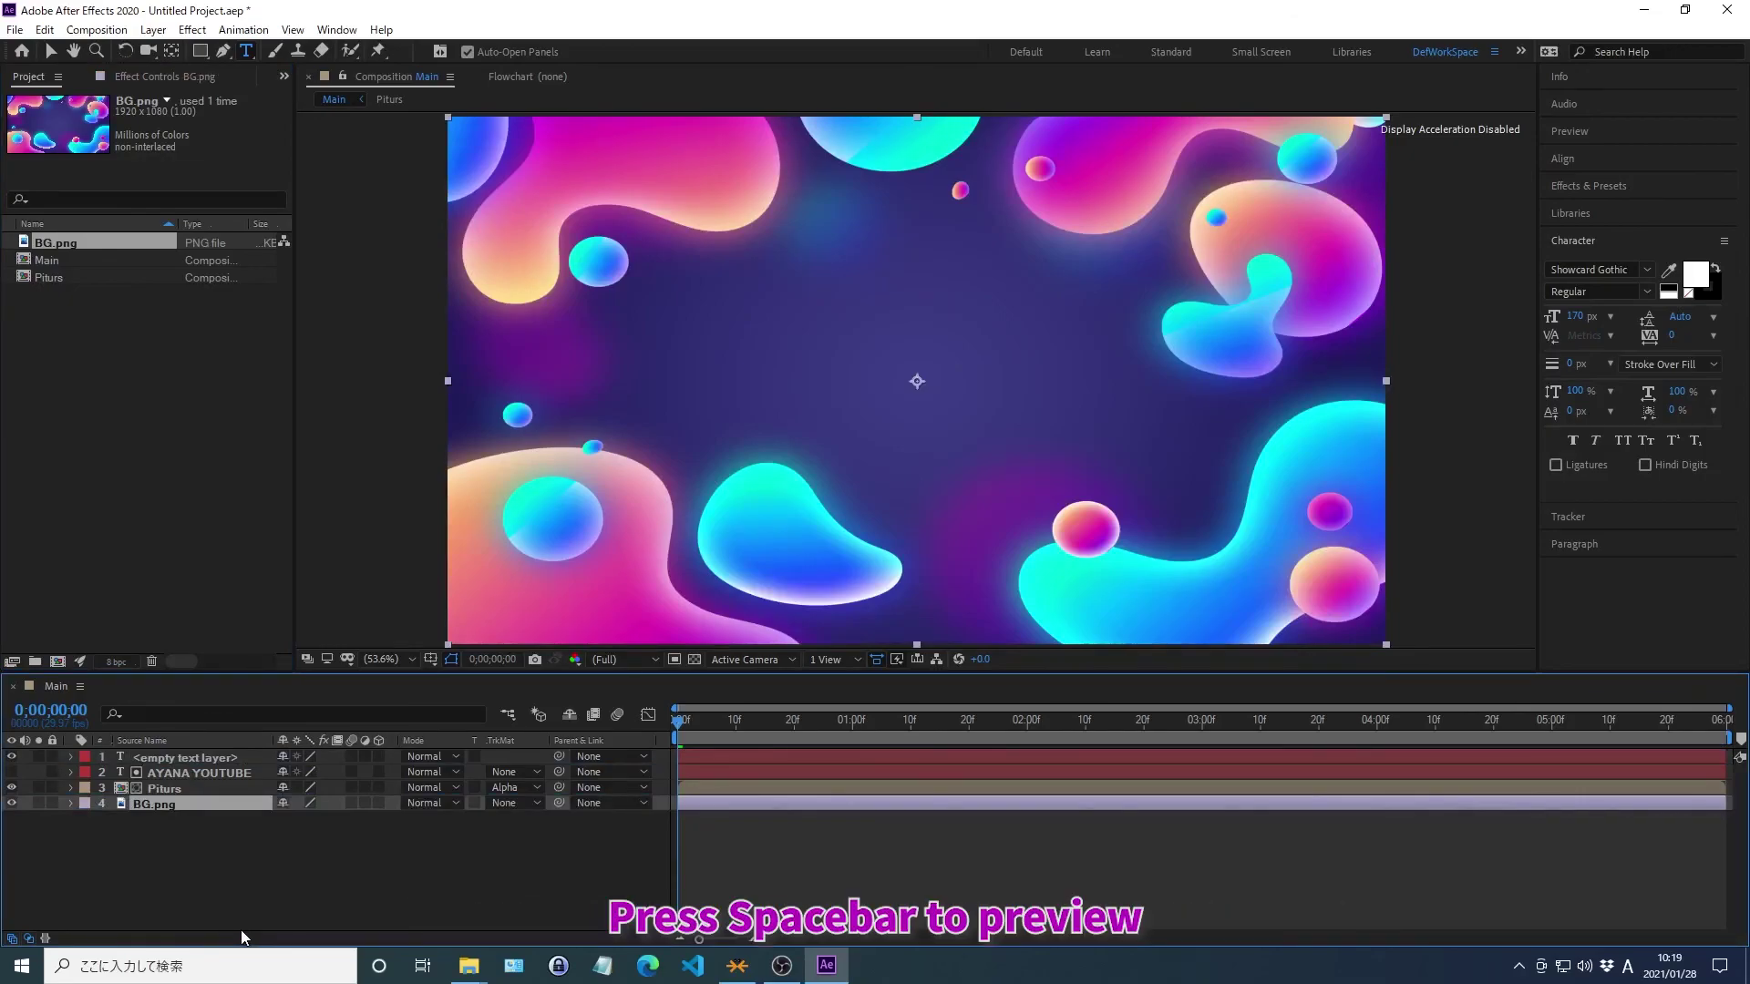
pyautogui.press('space')
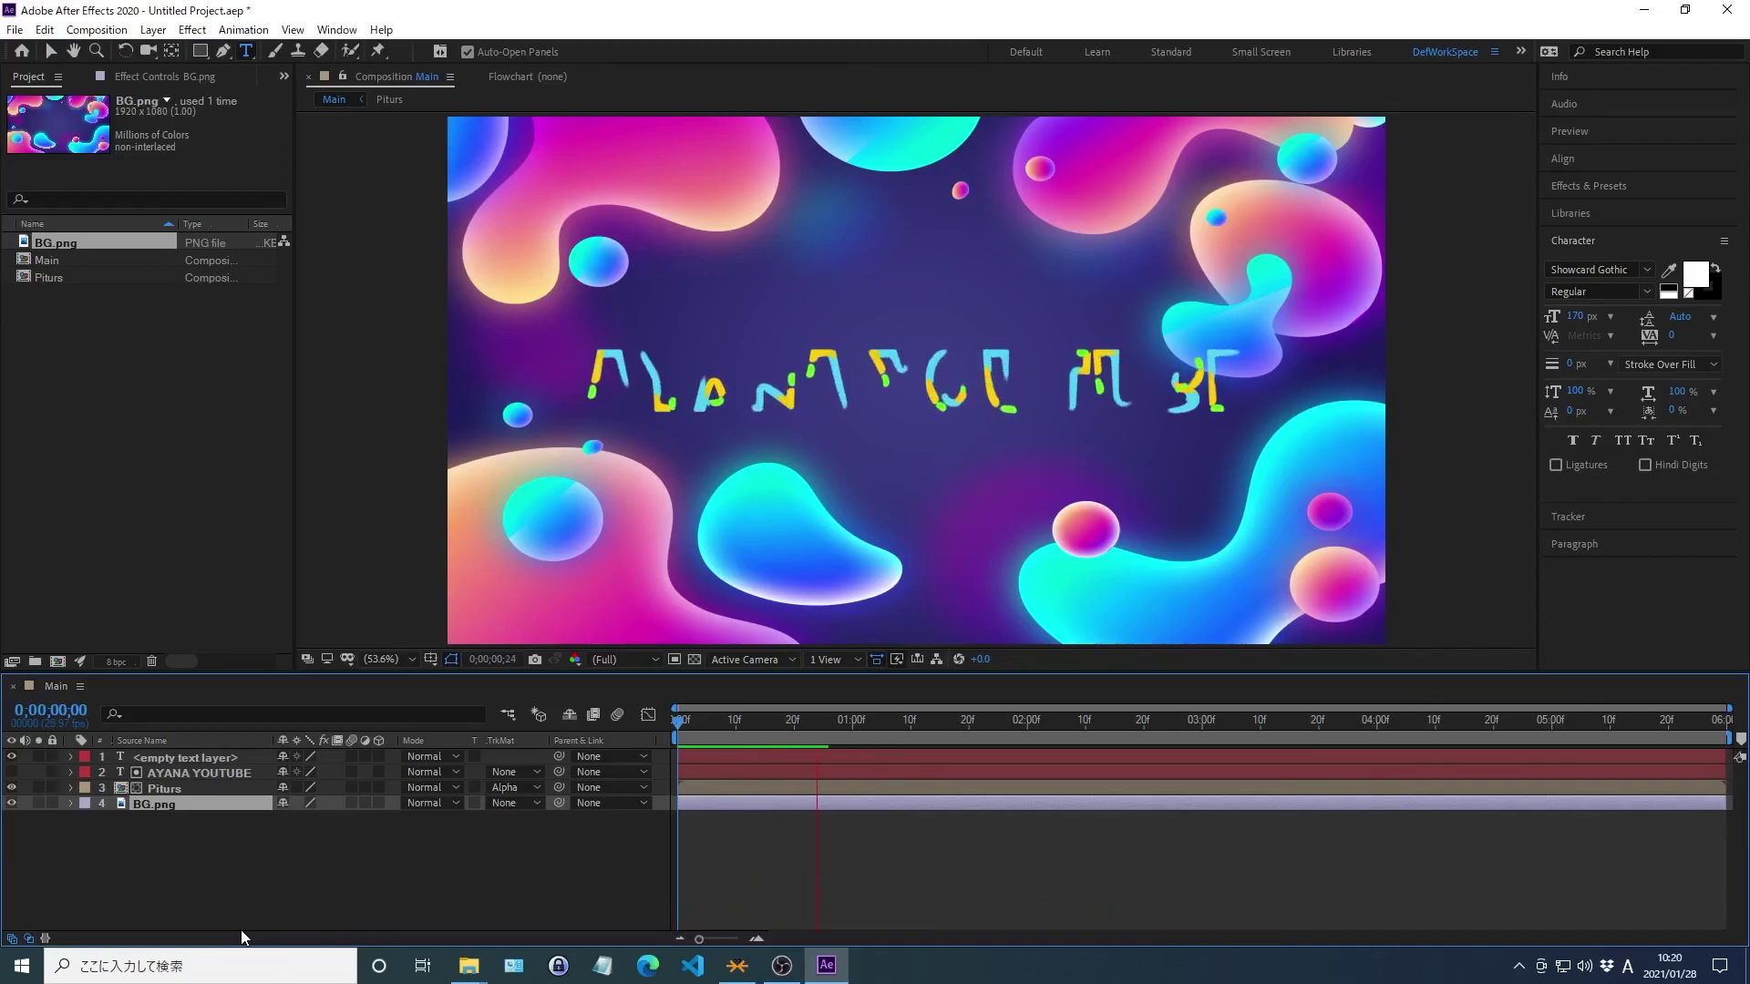